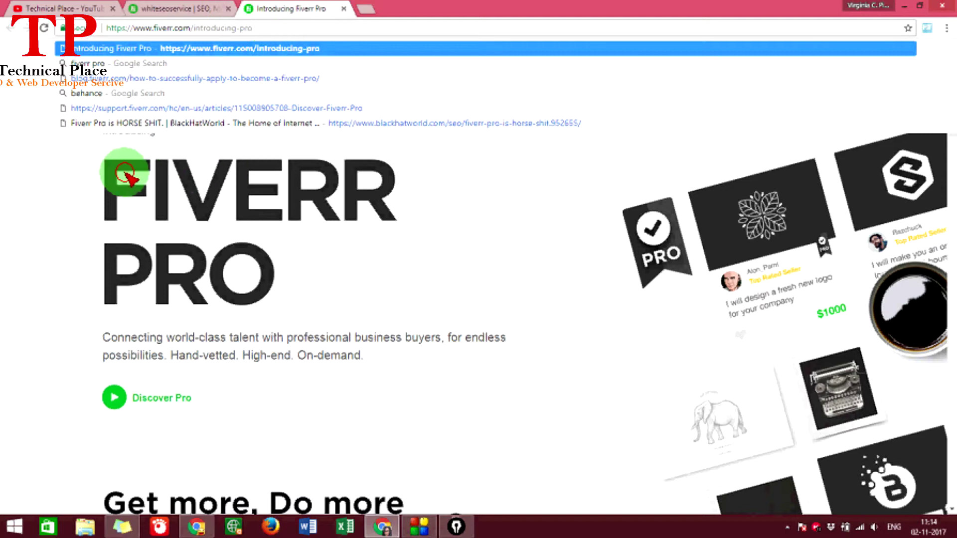
- Open the Introducing Fiverr Pro page at fiverr.com/introducing-pro in Chrome
left_click(127, 150)
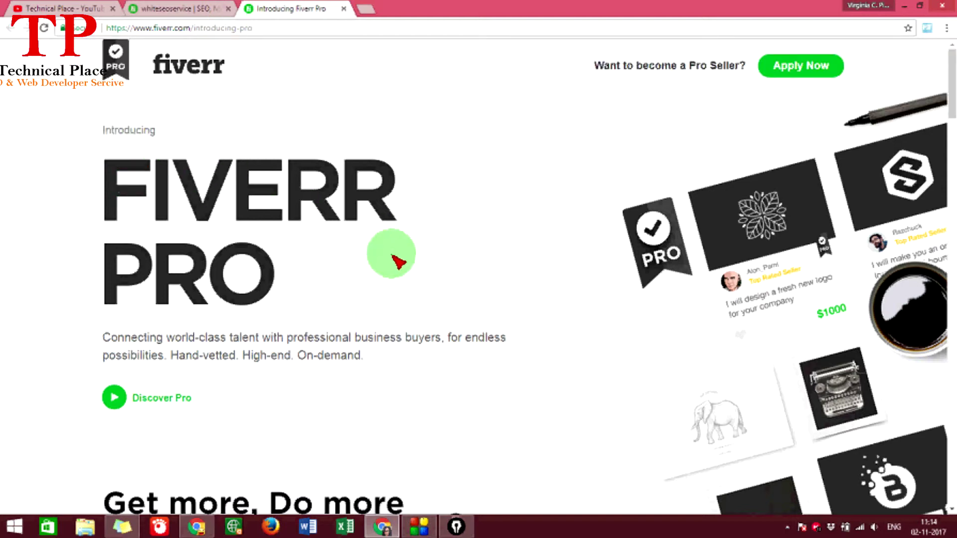
left_click(276, 28)
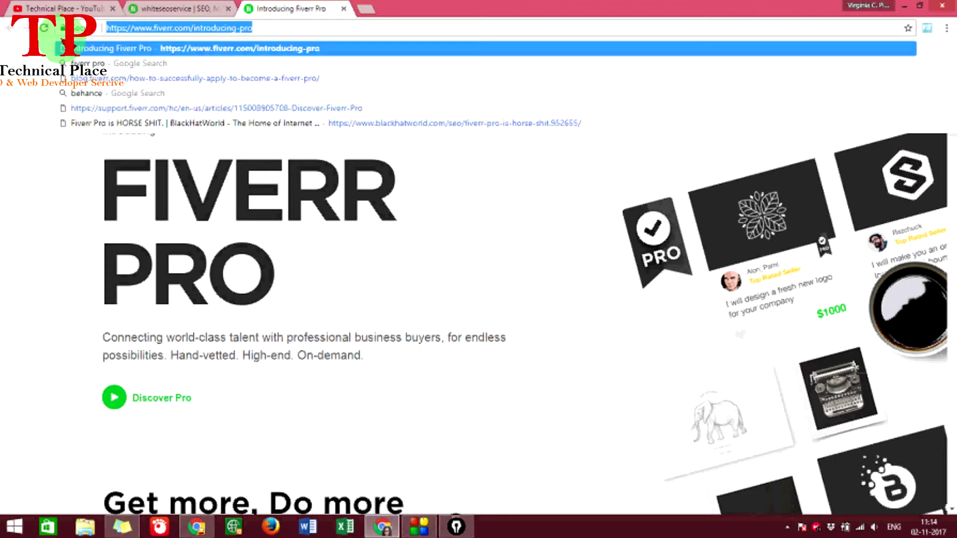
left_click(197, 187)
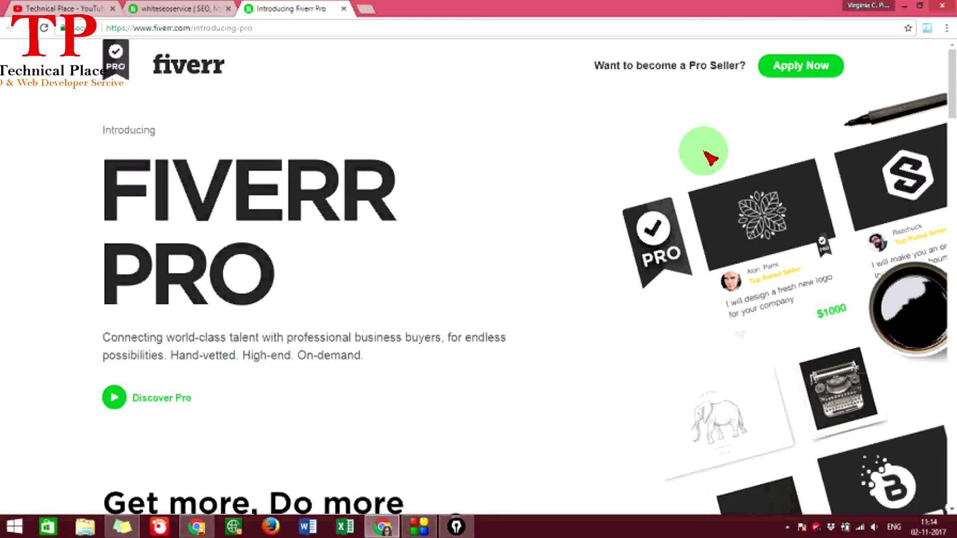
mouse_move(797, 47)
left_mouse_down()
mouse_move(784, 47)
mouse_move(758, 90)
mouse_move(854, 56)
mouse_move(796, 45)
left_mouse_up()
- Apply Now to open the QuestionPro form, read the welcome instructions, and start the survey
left_click(801, 64)
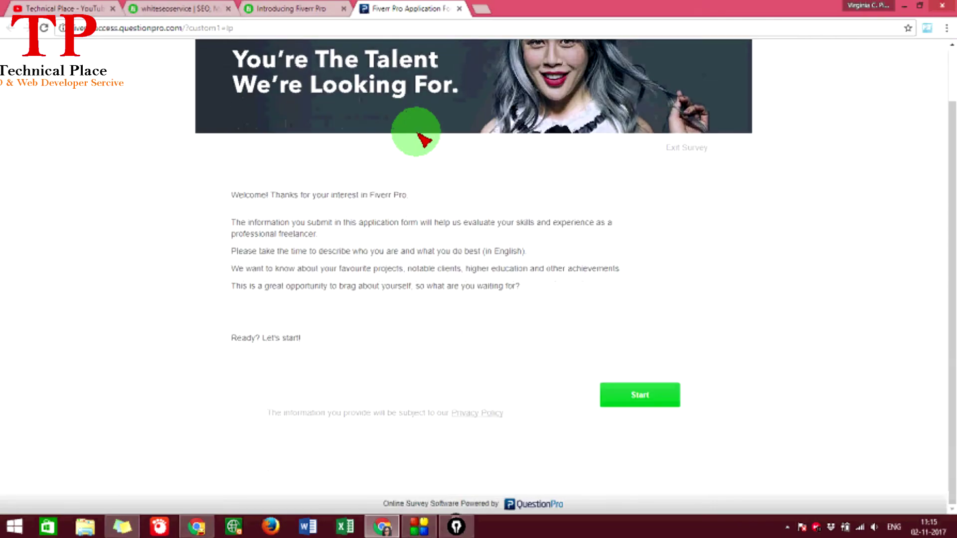
scroll(418, 145, "up", 2)
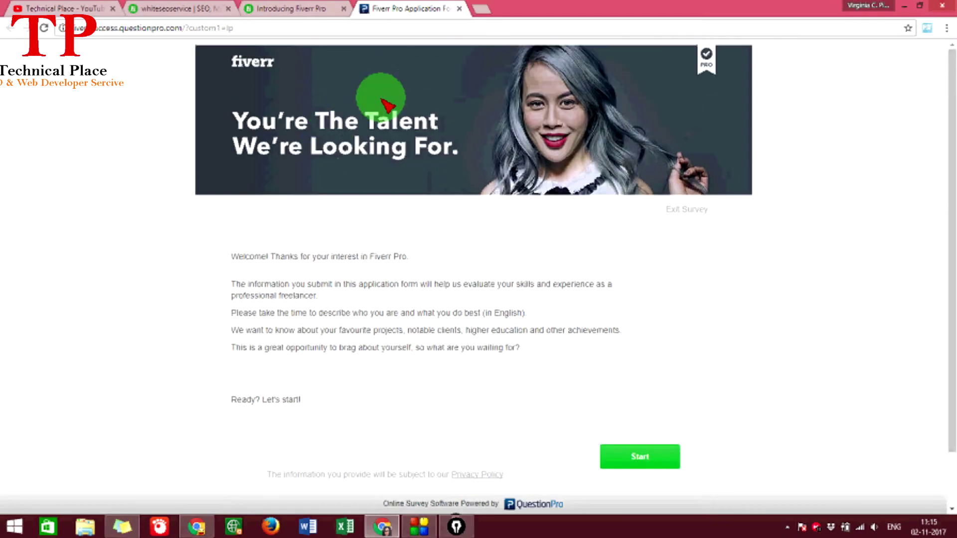
scroll(319, 319, "down", 2)
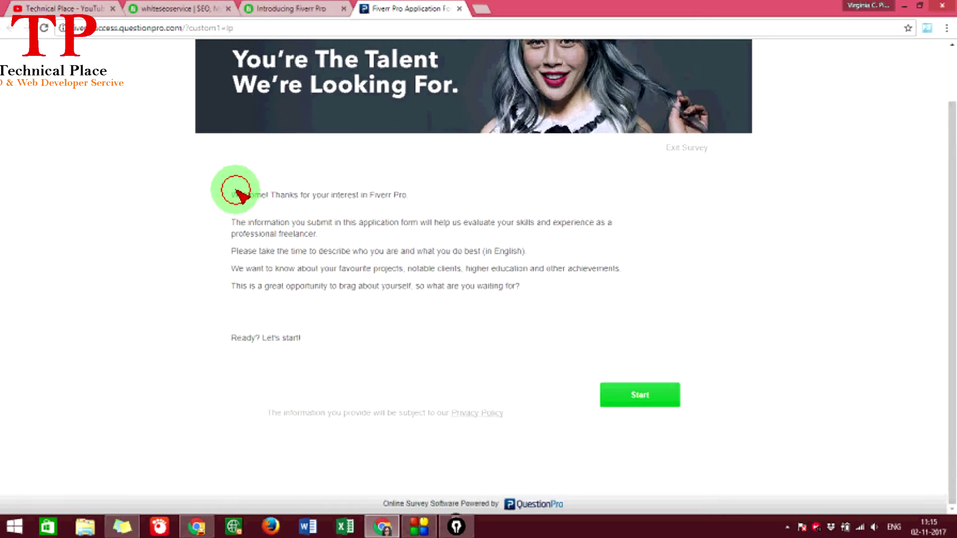
left_click_drag(239, 195, 400, 195)
left_click_drag(233, 222, 483, 286)
left_click(632, 397)
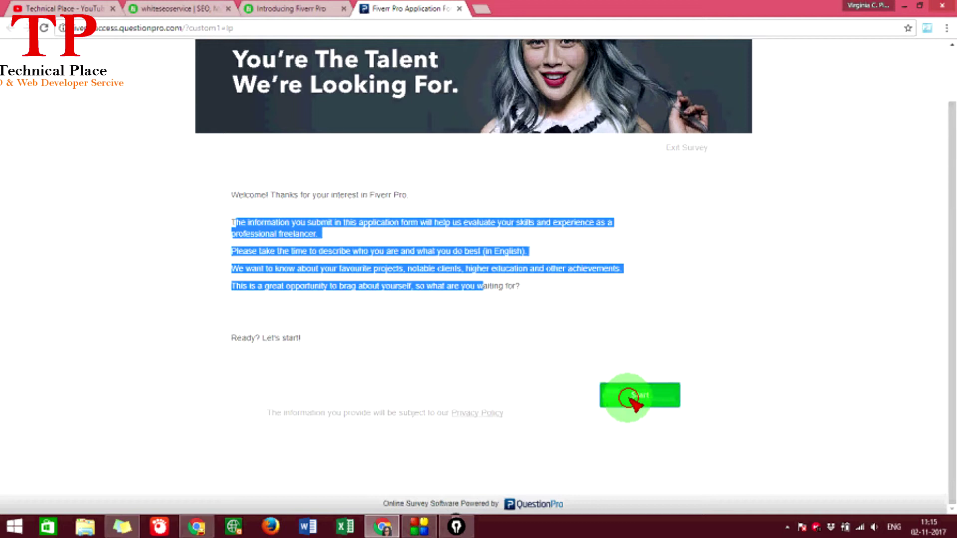
left_click(280, 196)
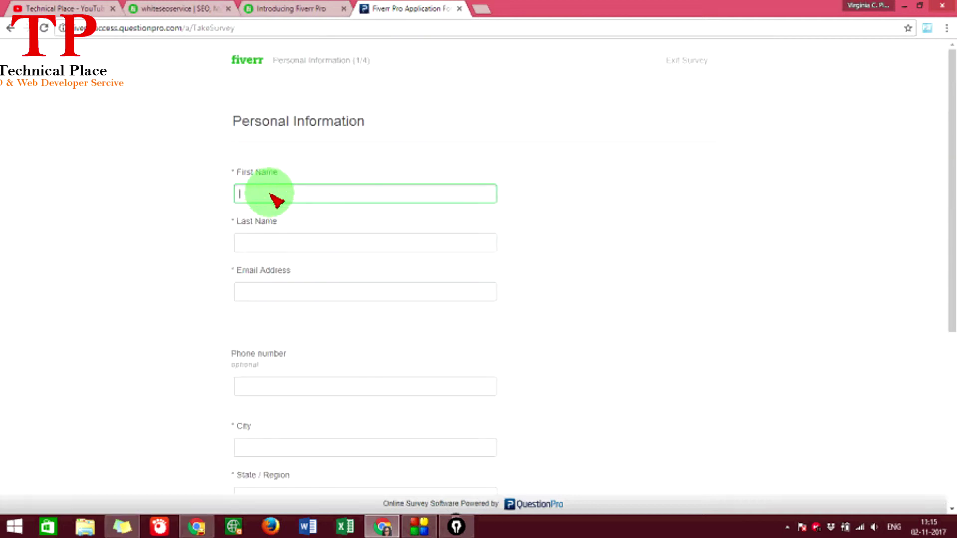
- Enter the applicant's first name and last name on the Personal Information page
scroll(271, 198, "down", 3)
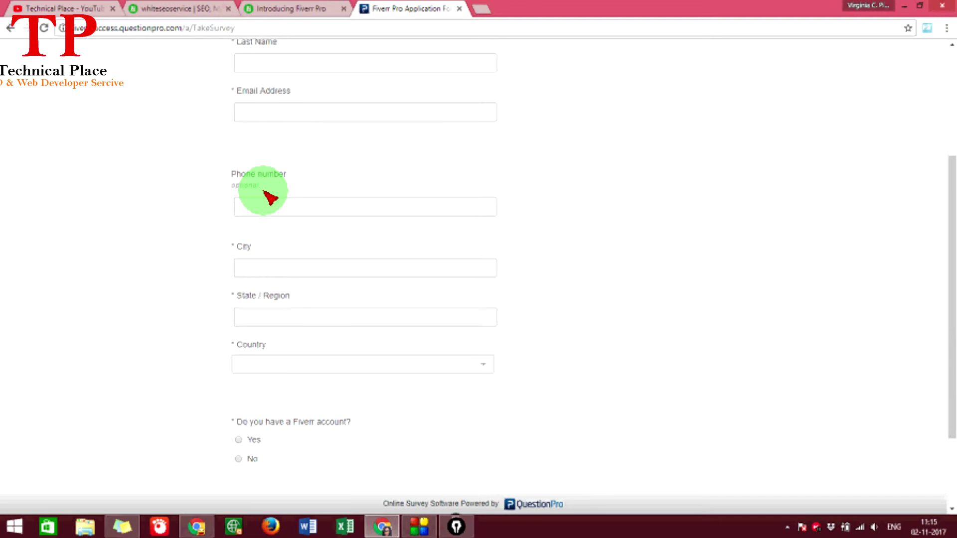
scroll(270, 198, "up", 3)
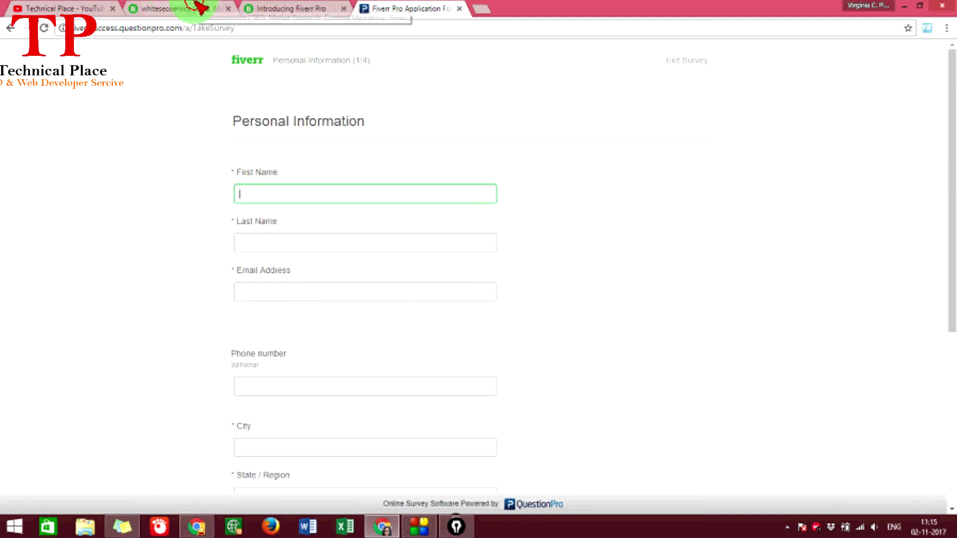
left_click(201, 7)
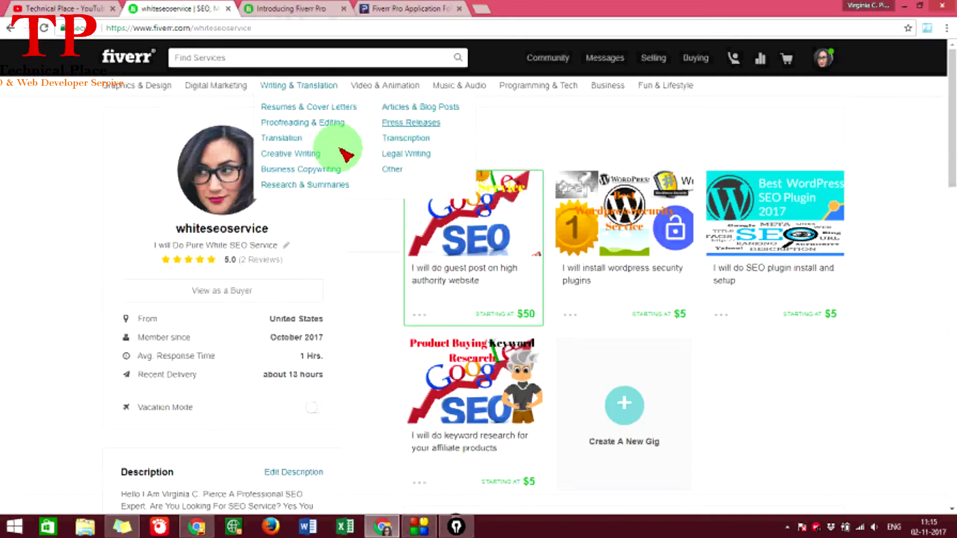
left_click(818, 62)
left_click(762, 100)
left_click(393, 8)
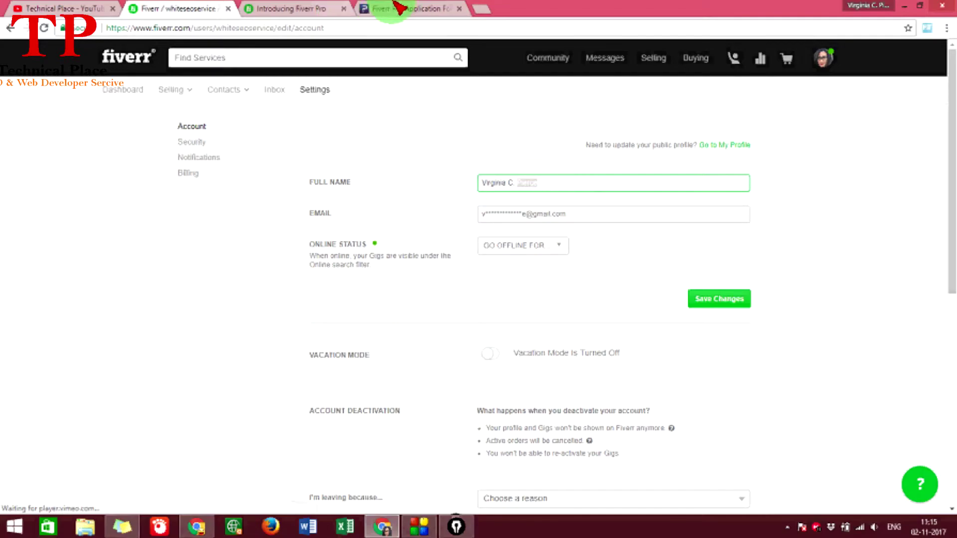
left_click(395, 8)
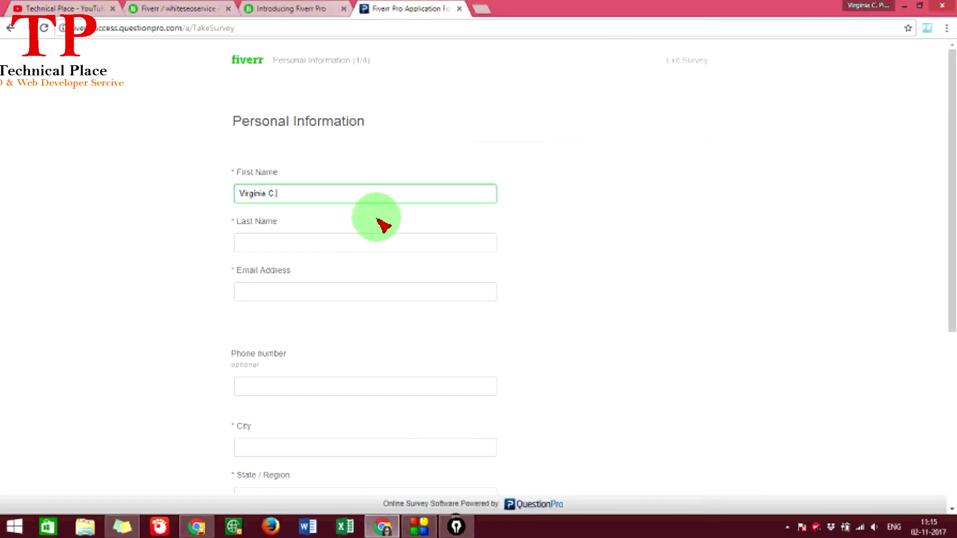
left_click(318, 244)
scroll(284, 286, "down", 2)
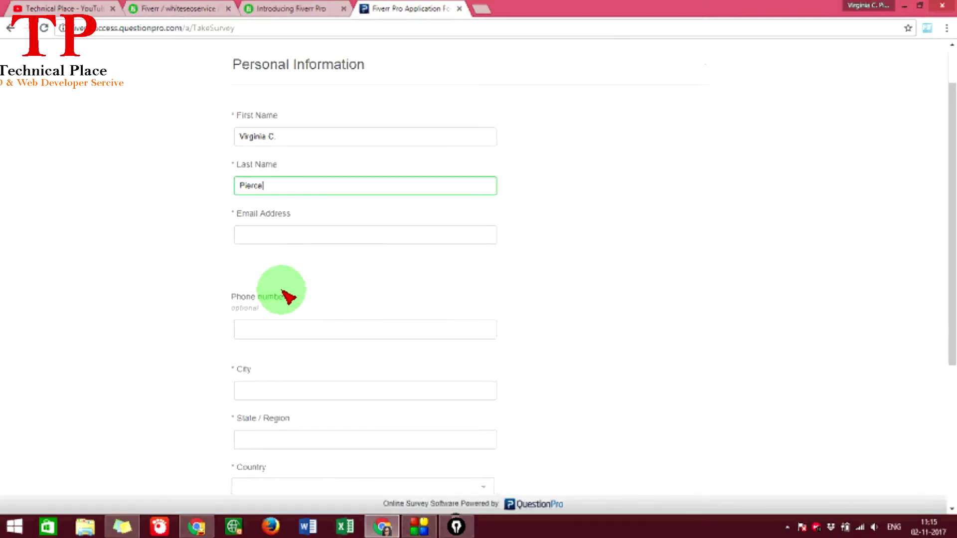
scroll(219, 254, "up", 1)
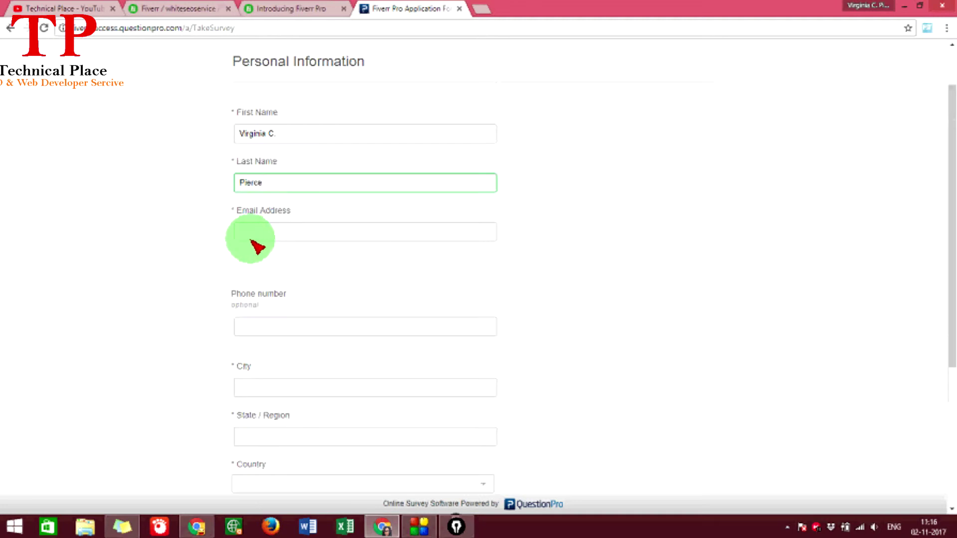
- Copy the account email from Fiverr settings and paste it into Email Address
left_click(252, 241)
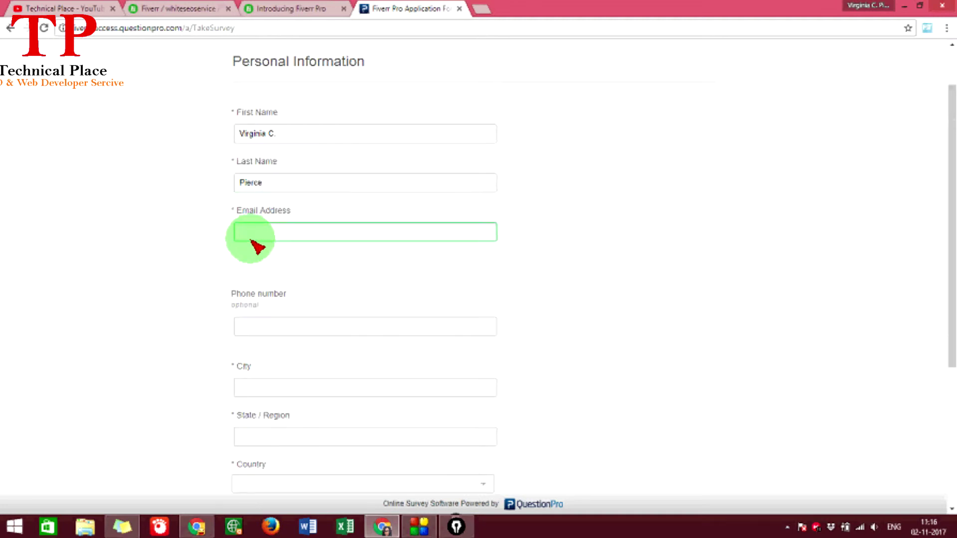
left_click(55, 8)
left_click(399, 7)
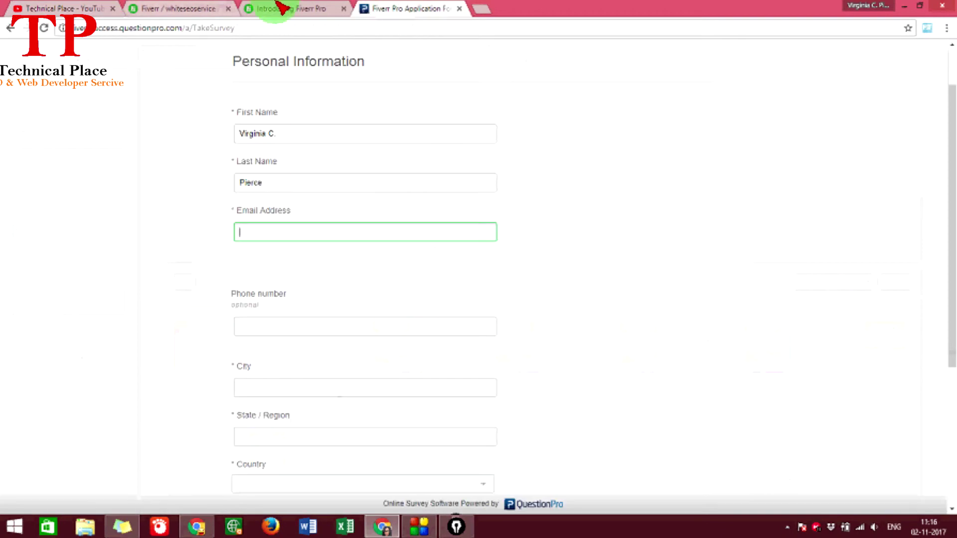
left_click(138, 7)
left_click(296, 7)
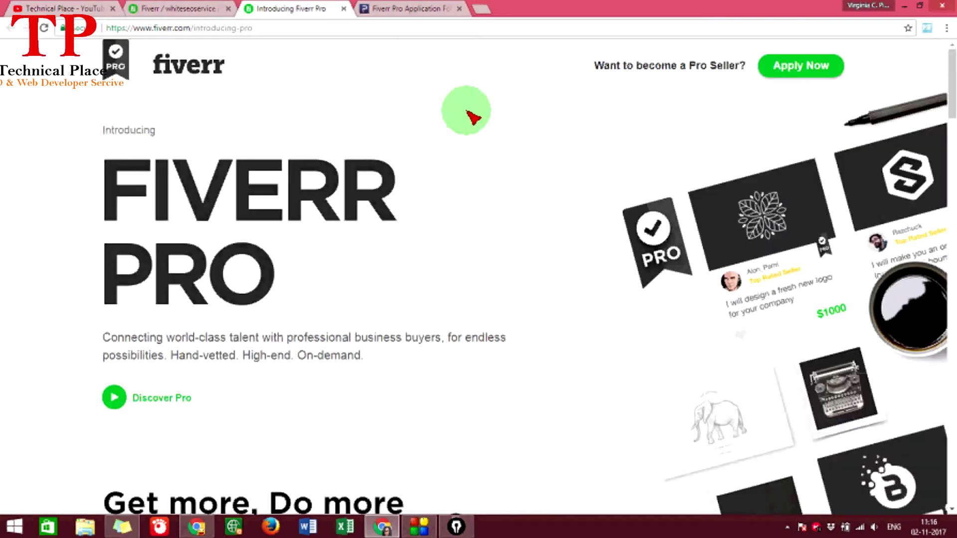
left_click(180, 9)
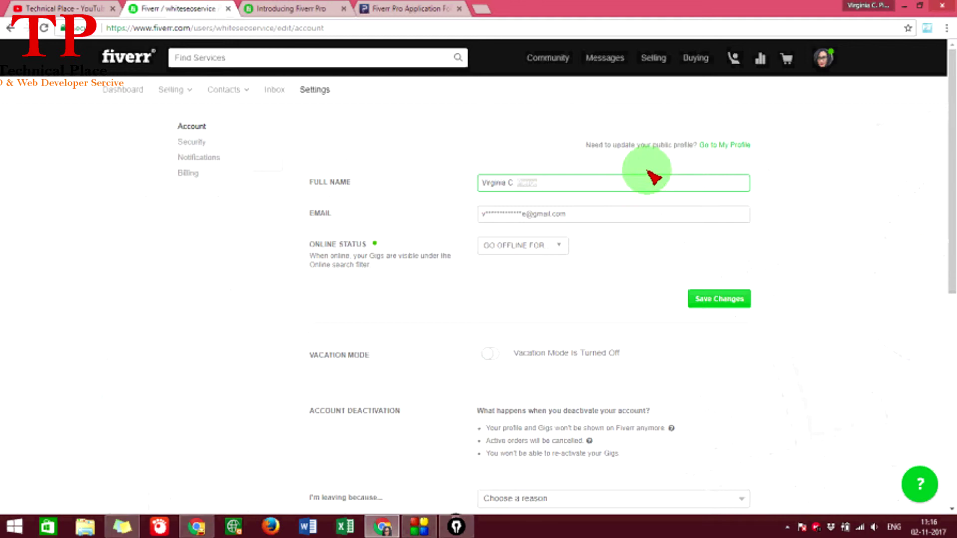
scroll(560, 336, "down", 1)
left_click(518, 157)
key("ctrl+a")
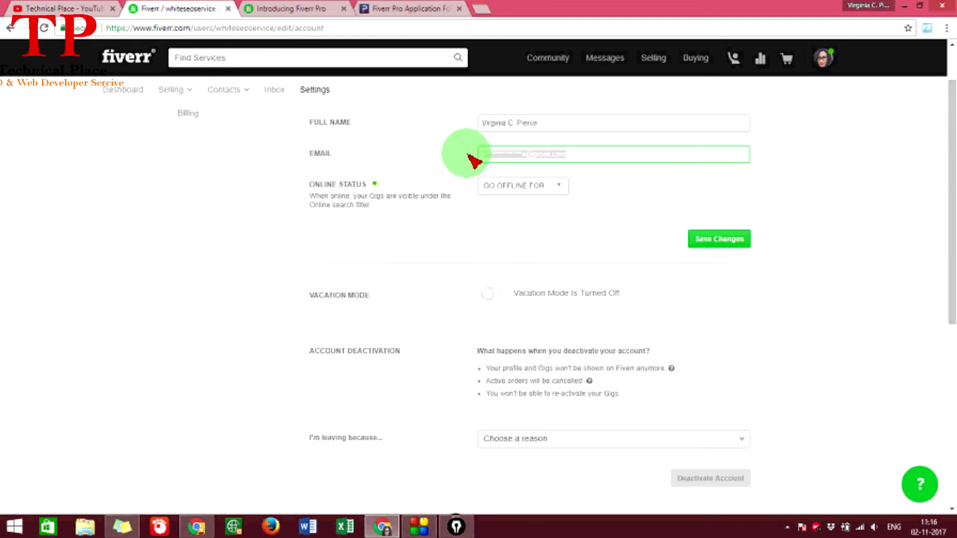
left_click(406, 9)
key("ctrl+t")
left_click(371, 15)
left_click(350, 238)
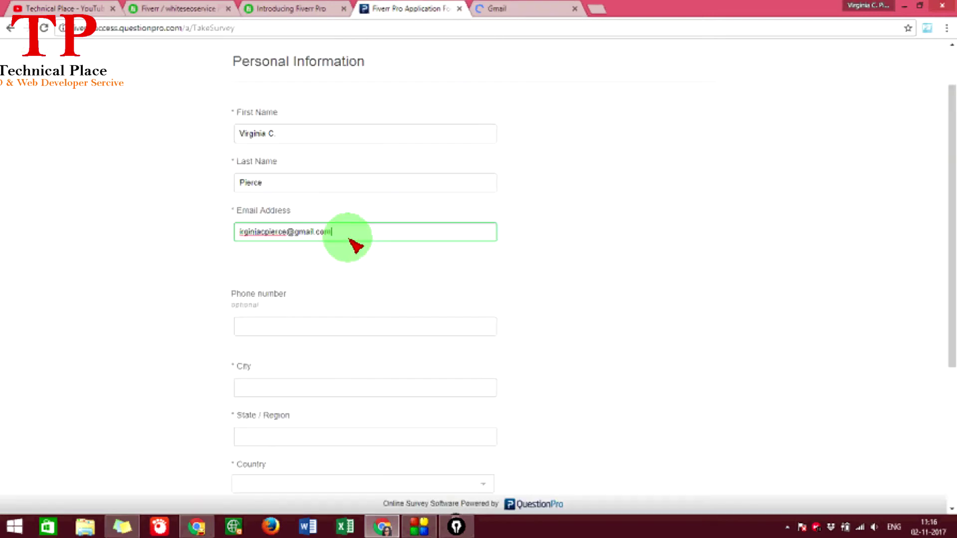
- Enter the phone number and set the city to Barasat from the suggestions
scroll(352, 250, "down", 2)
left_click(270, 205)
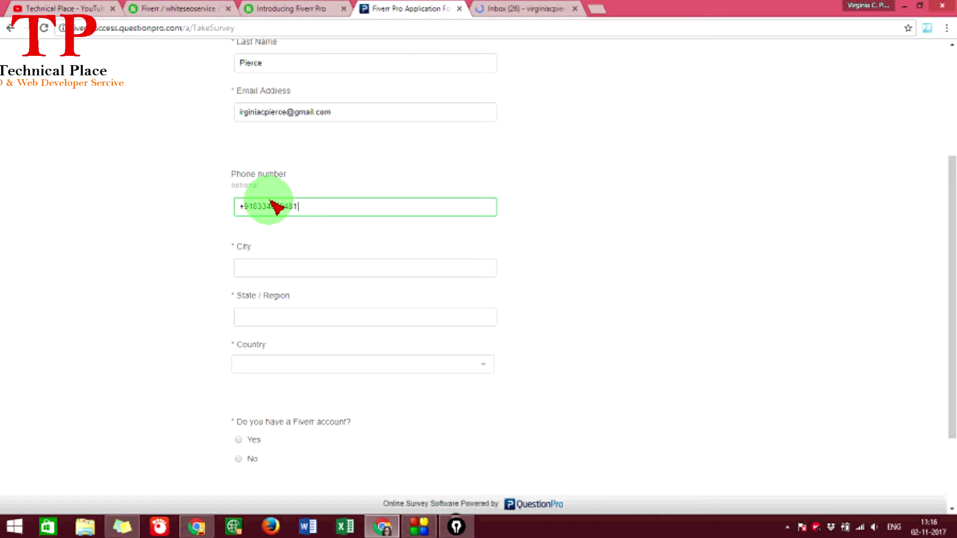
scroll(273, 206, "down", 2)
left_click(257, 159)
scroll(262, 167, "up", 2)
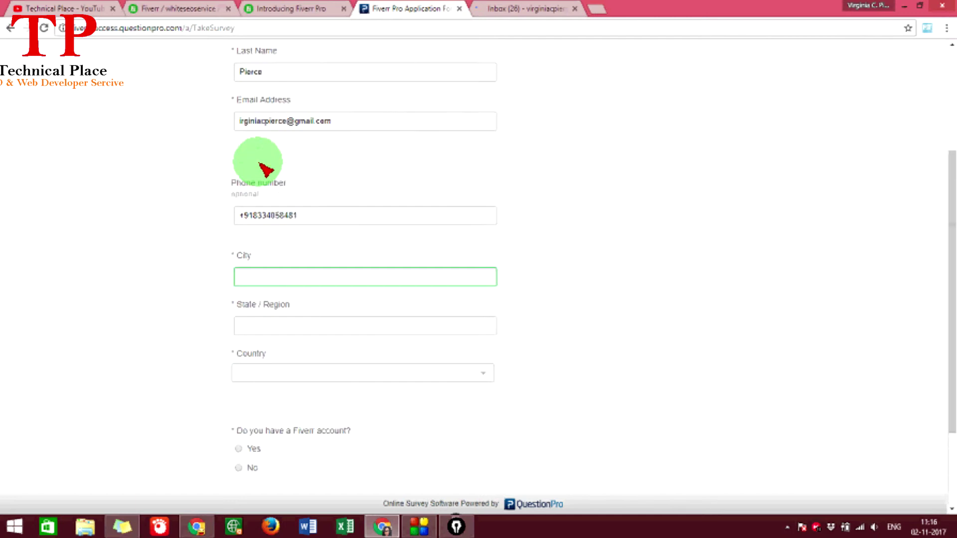
left_click(282, 9)
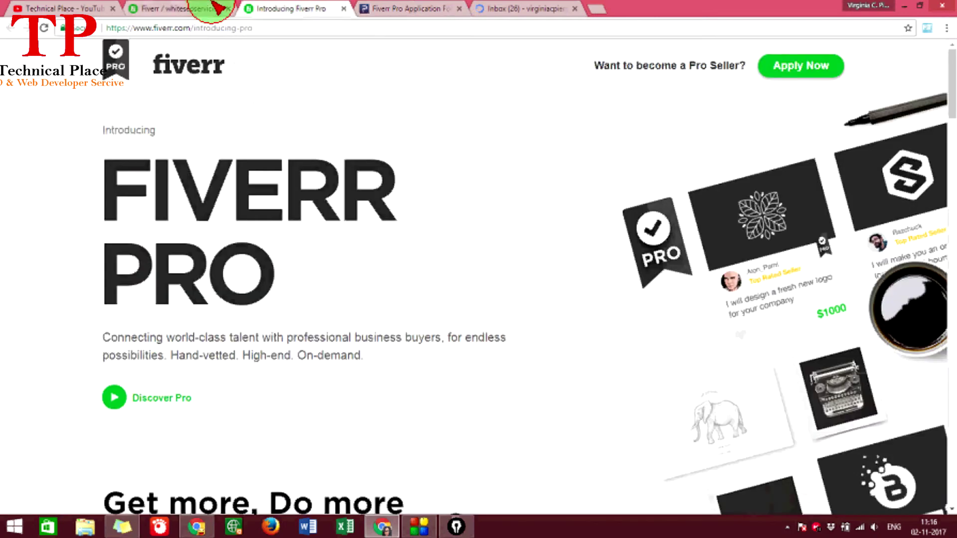
left_click(209, 9)
scroll(541, 227, "down", 1)
scroll(492, 241, "up", 2)
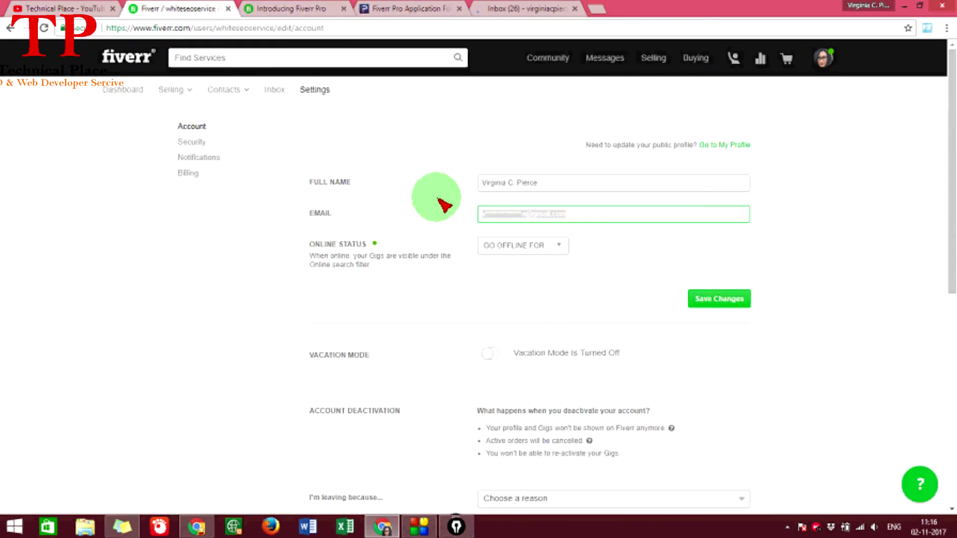
left_click(489, 9)
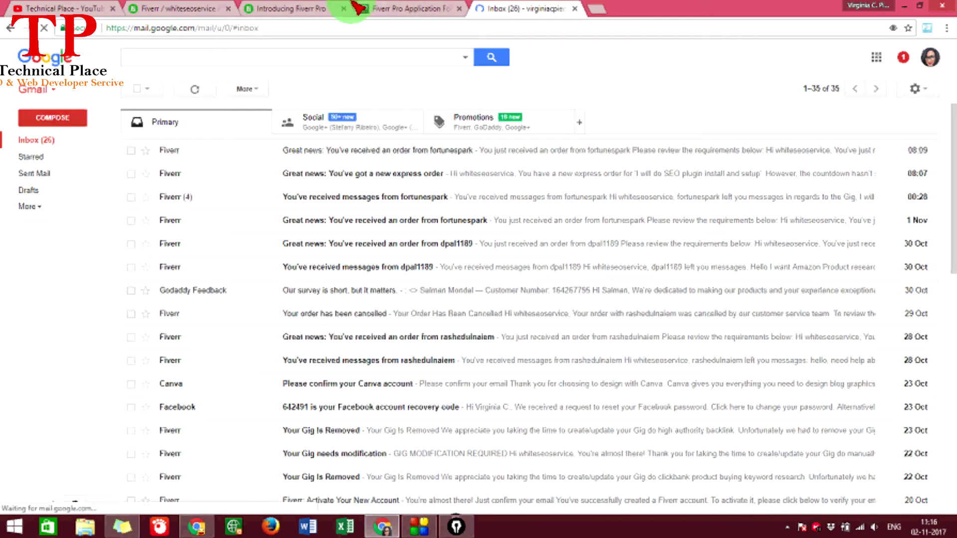
left_click(449, 9)
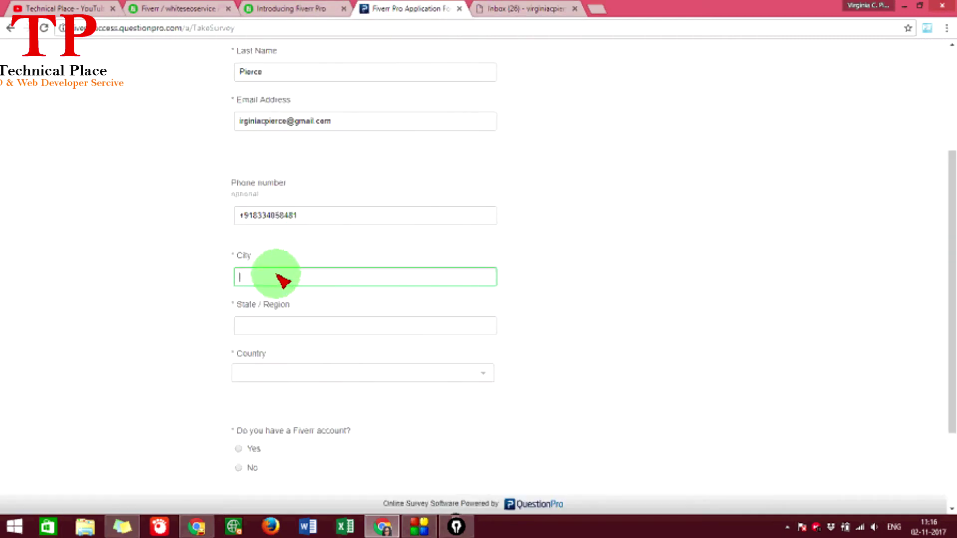
type("Bar")
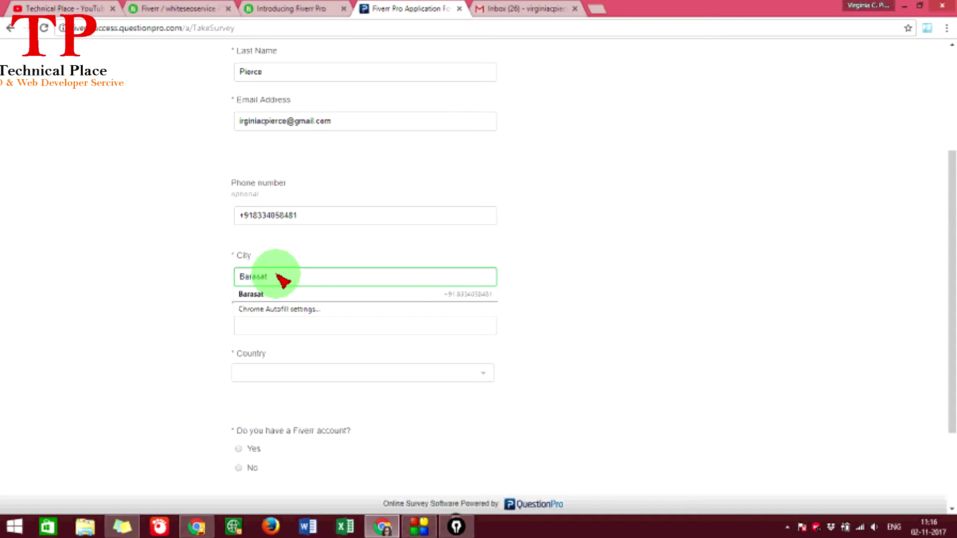
left_click(244, 294)
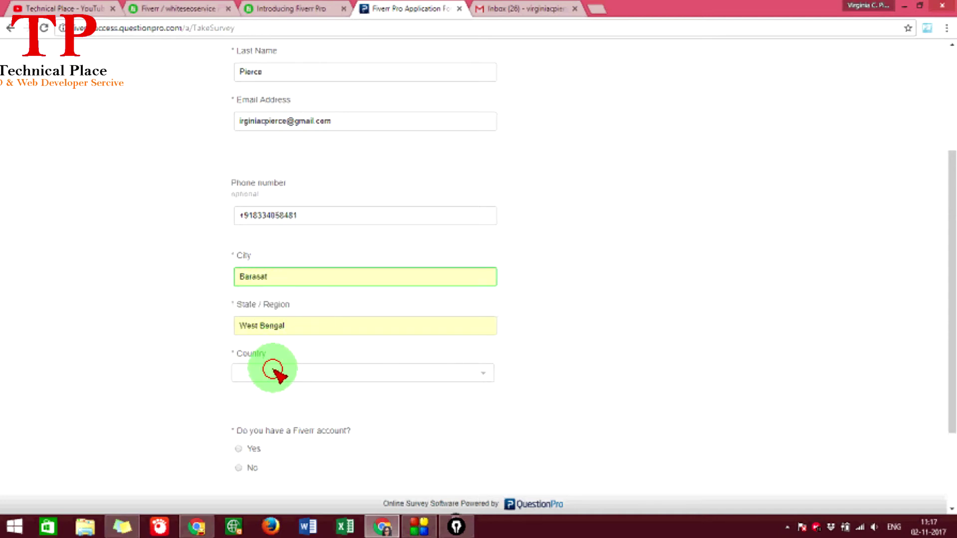
- Choose India from the Country dropdown list
left_click(273, 371)
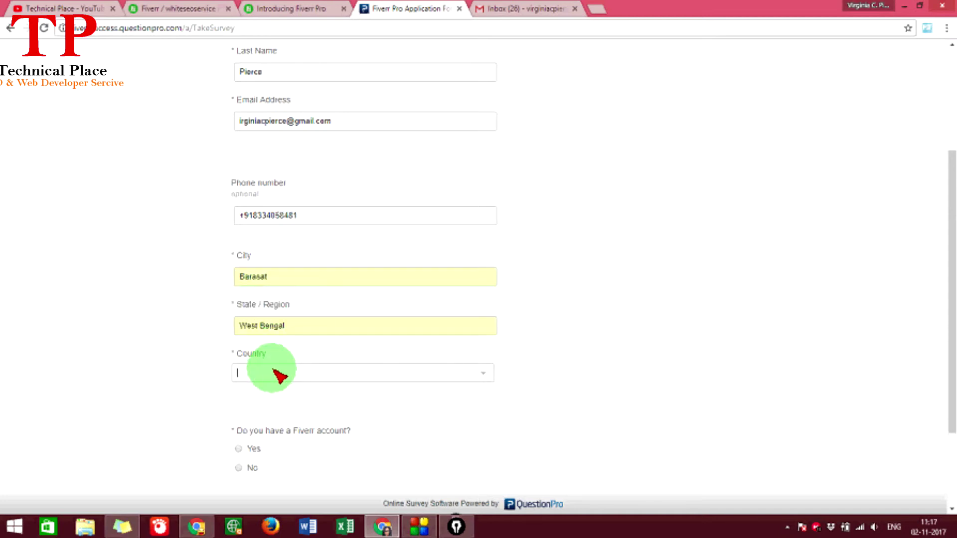
left_click(482, 375)
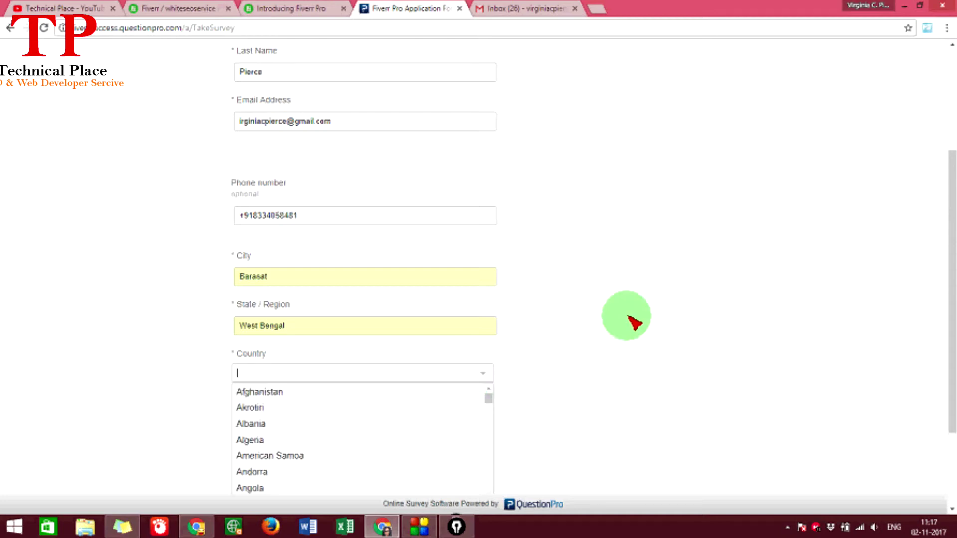
scroll(629, 320, "down", 3)
scroll(331, 343, "down", 15)
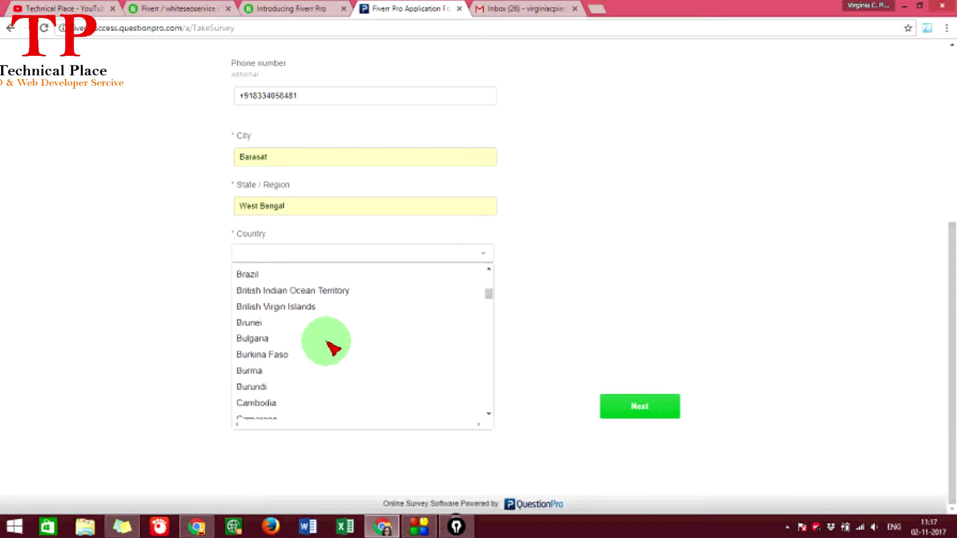
scroll(332, 349, "down", 6)
left_click_drag(487, 306, 491, 422)
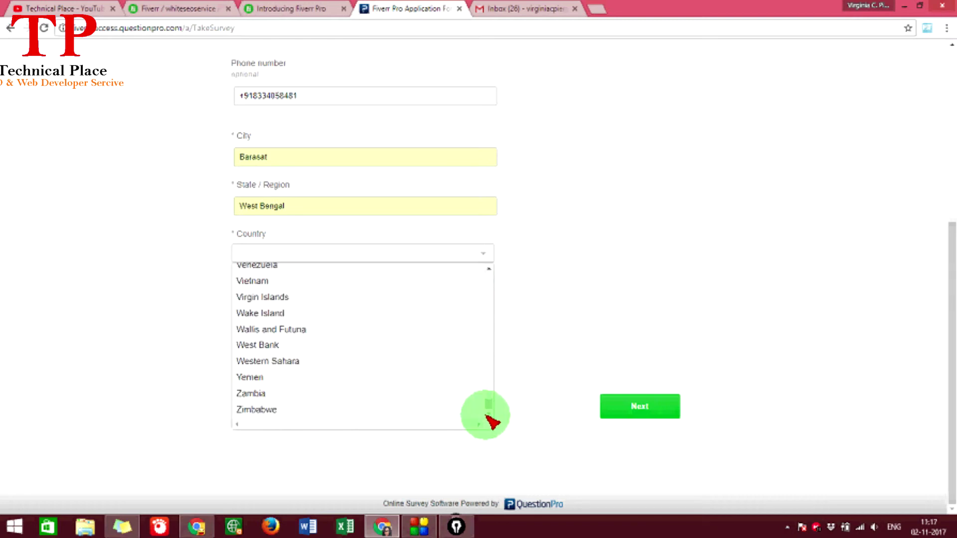
scroll(491, 421, "up", 20)
scroll(332, 369, "up", 4)
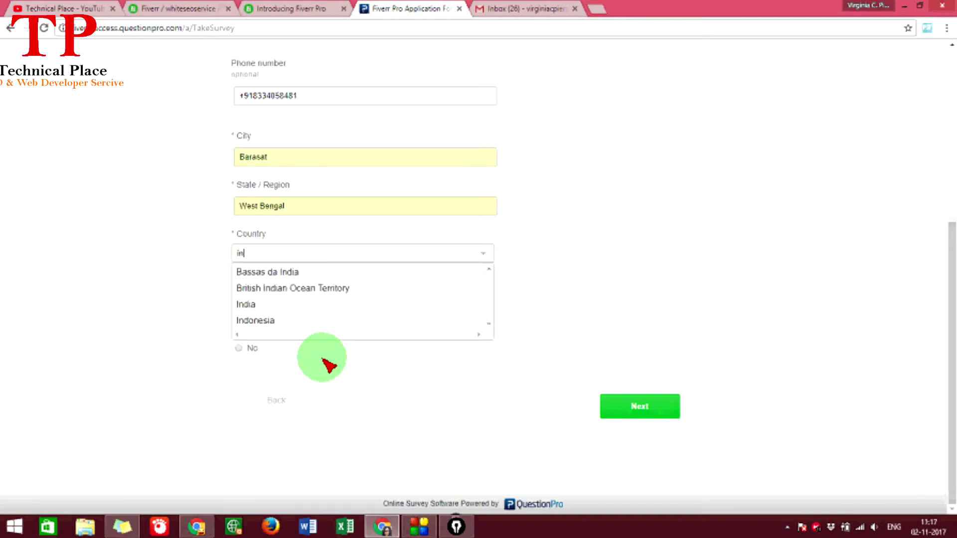
left_click(264, 304)
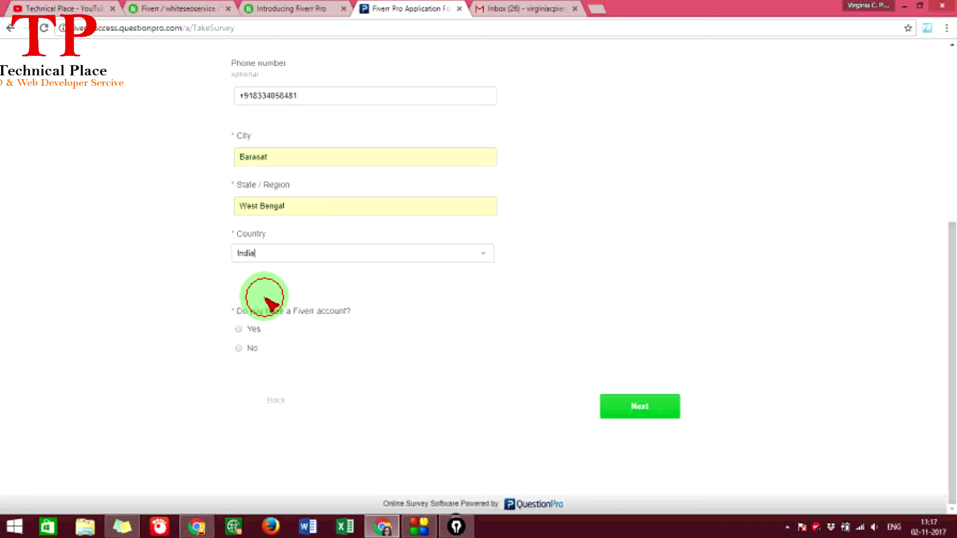
- Answer Yes to having a Fiverr account and copy the username from the profile address
left_click_drag(257, 313, 344, 313)
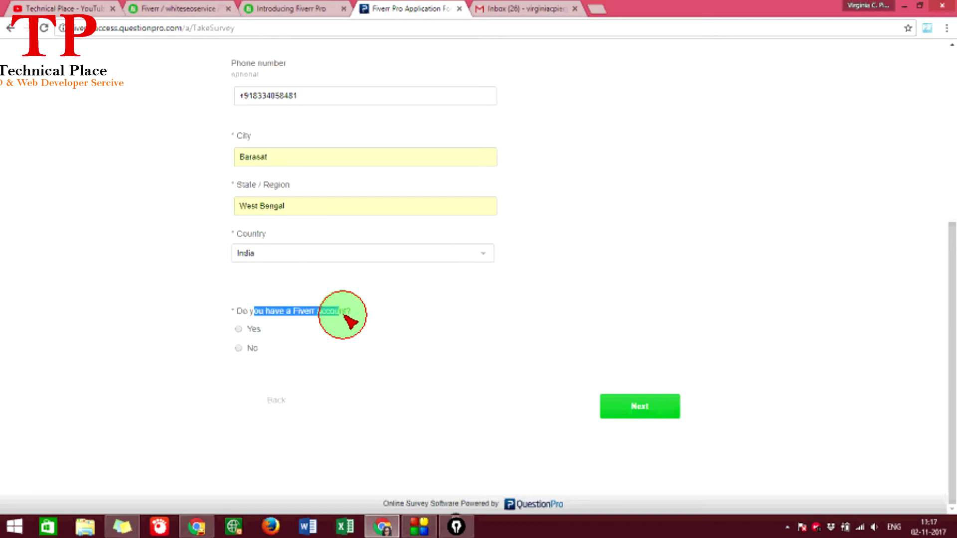
left_click(240, 330)
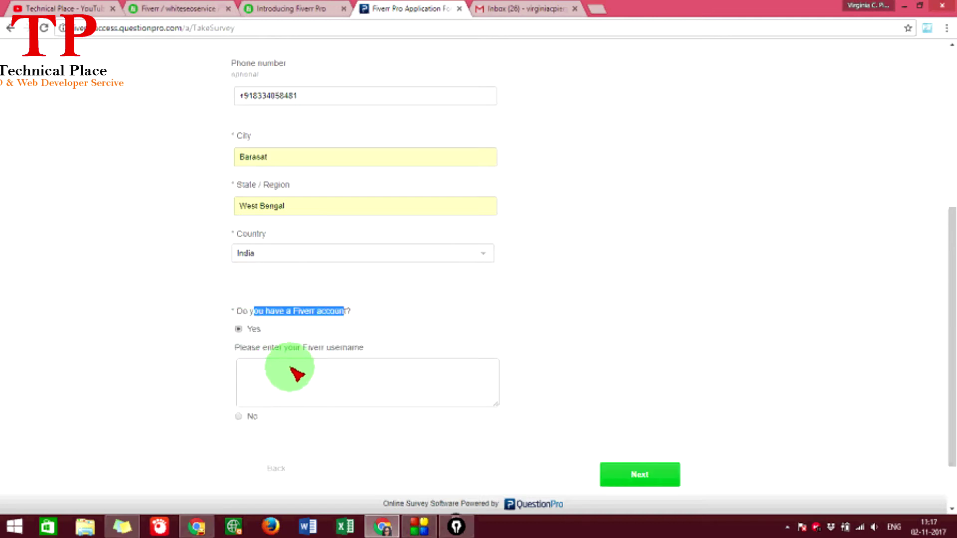
left_click(271, 374)
left_click(164, 8)
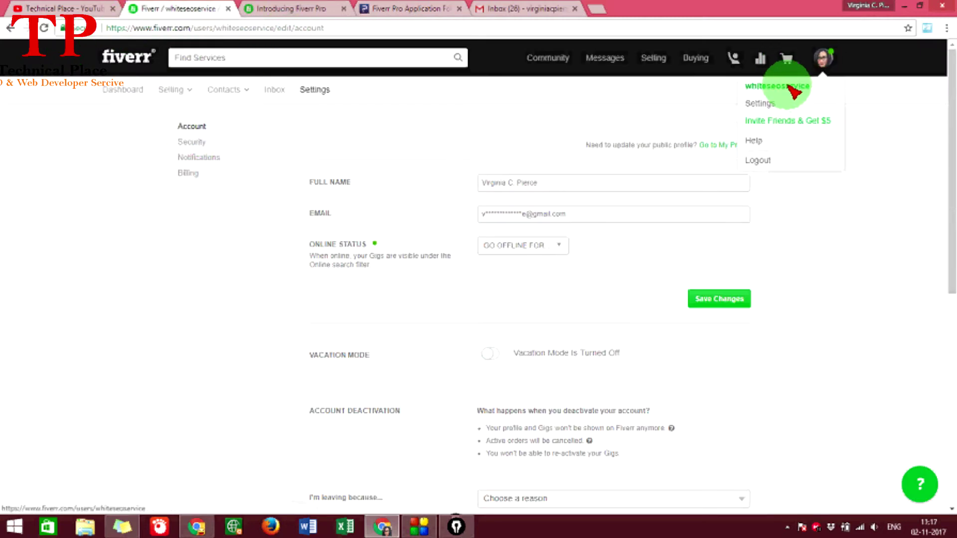
left_click(773, 122)
left_click(529, 9)
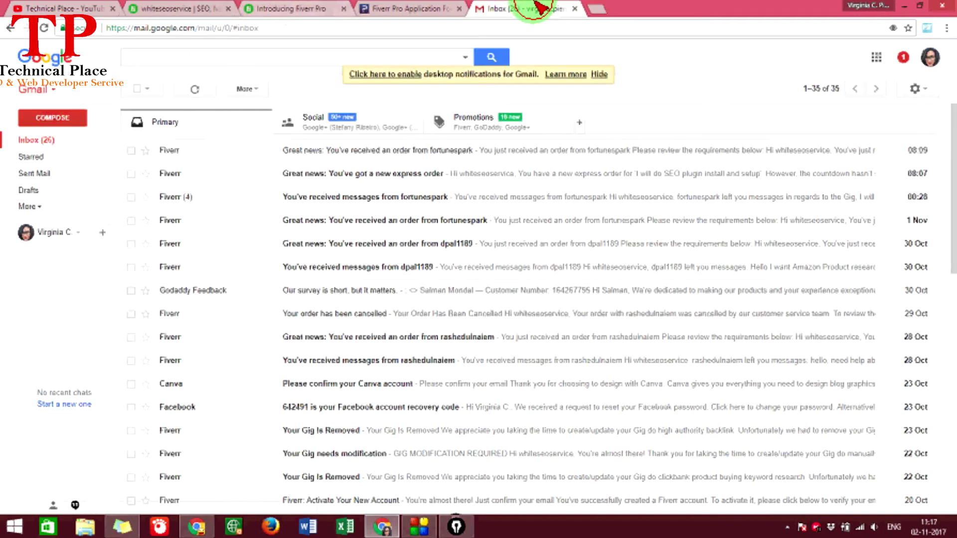
left_click(215, 8)
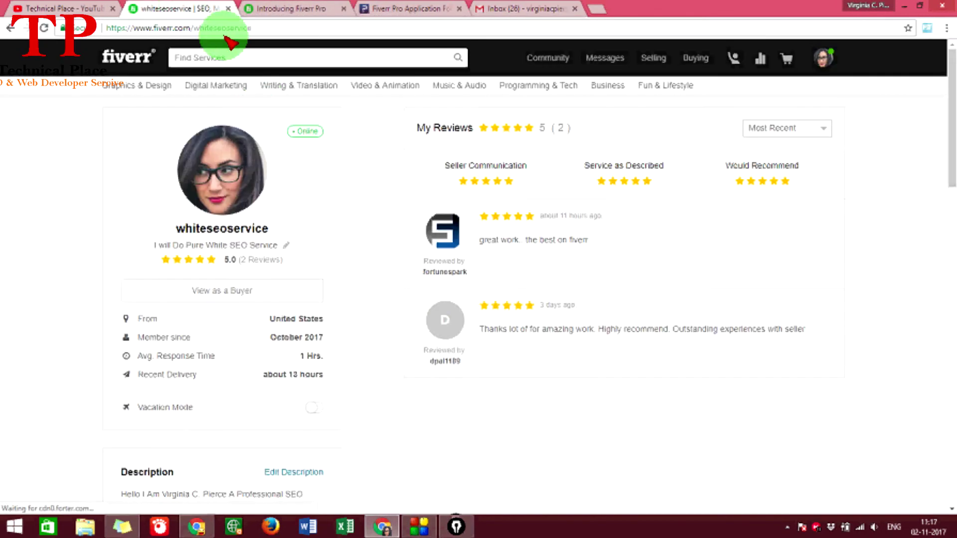
double_click(209, 30)
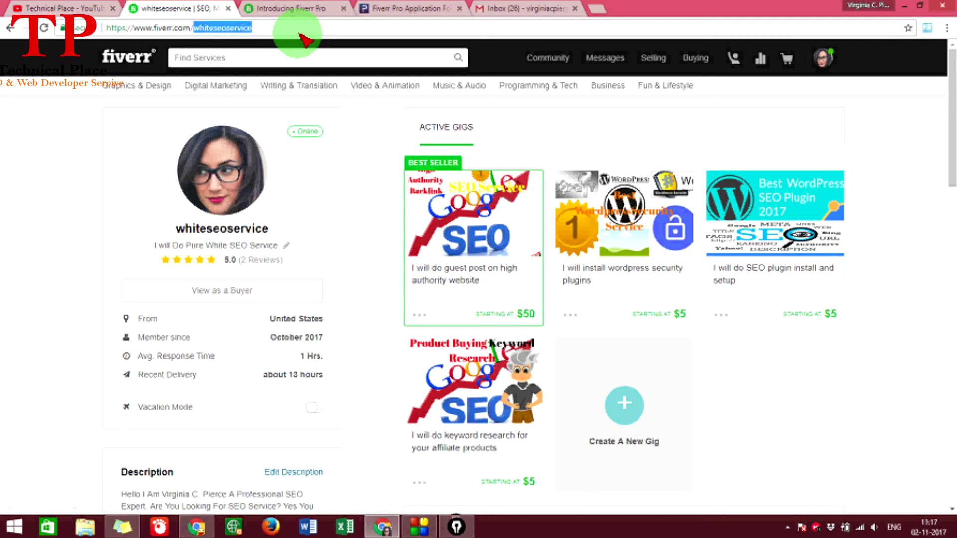
left_click(406, 9)
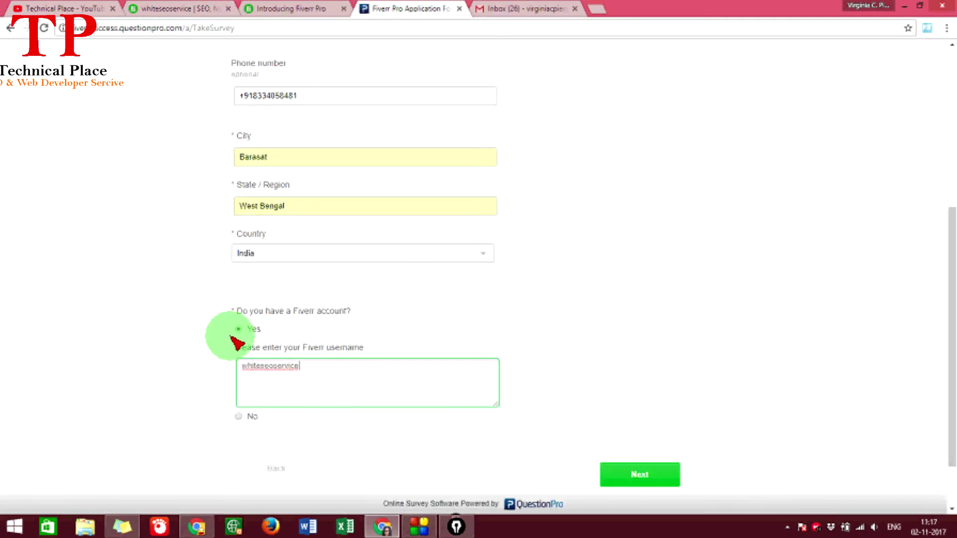
- Settle the account answer on Yes and check the username entered in its box
scroll(253, 358, "down", 2)
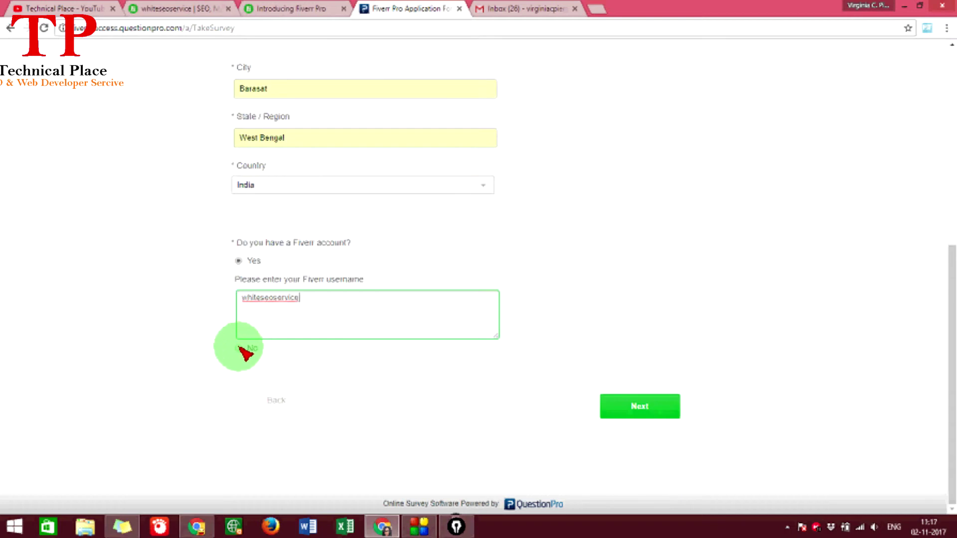
left_click(240, 348)
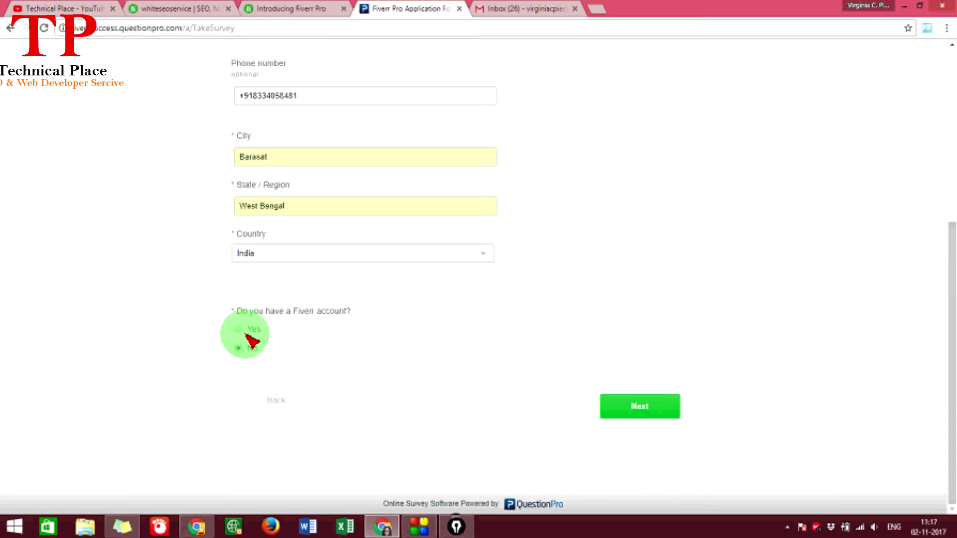
left_click(239, 330)
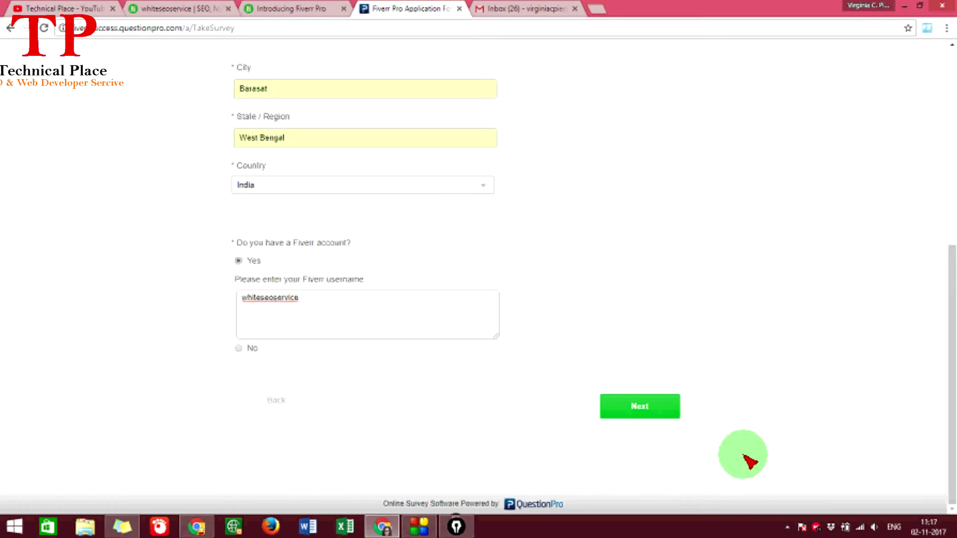
left_click(240, 349)
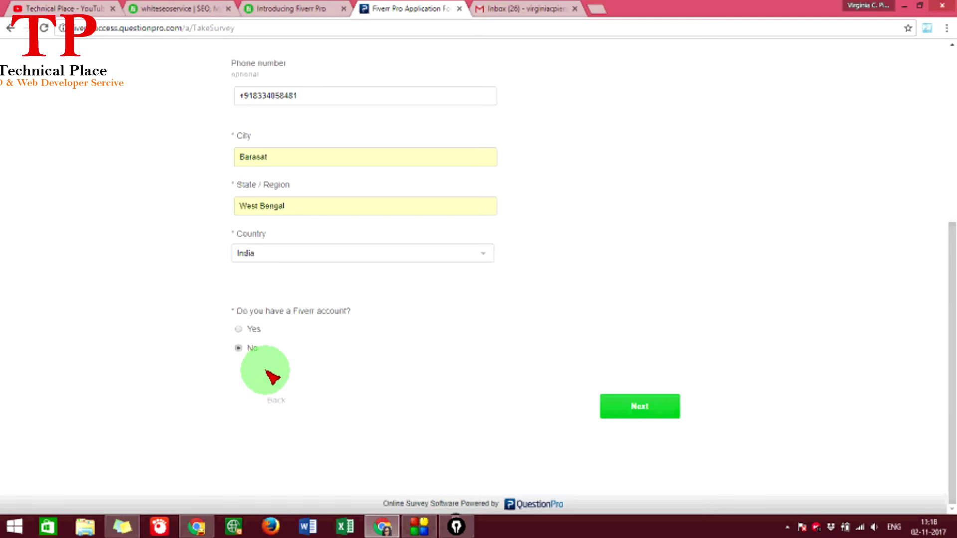
left_click(239, 330)
left_click_drag(308, 306, 188, 309)
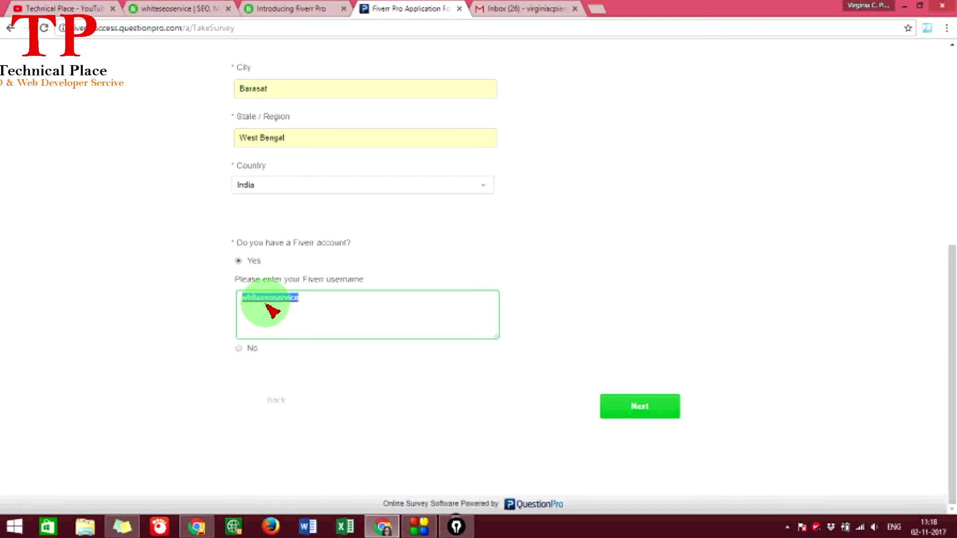
left_click_drag(293, 309, 188, 310)
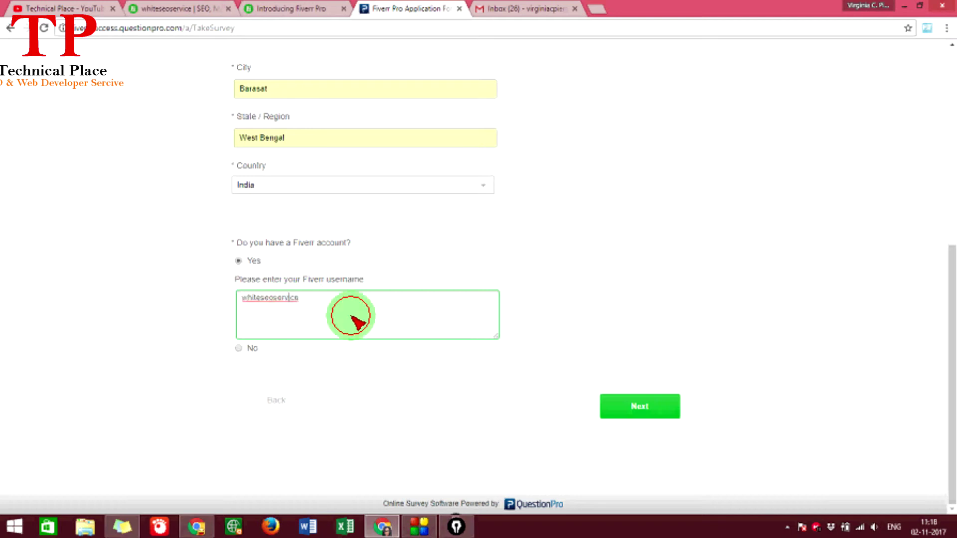
- Continue to Professional Presence and pick Youtube as the first online presence
left_click(624, 408)
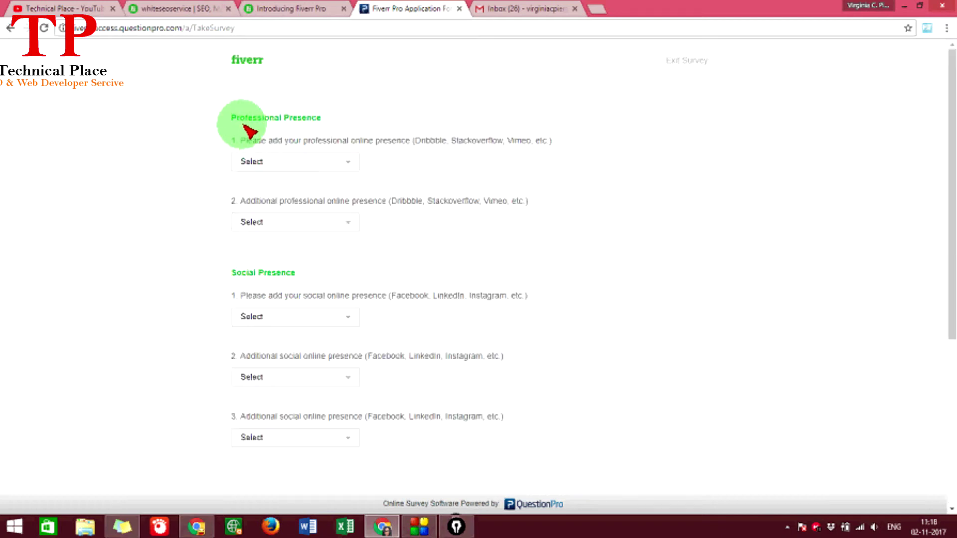
left_click_drag(232, 119, 323, 120)
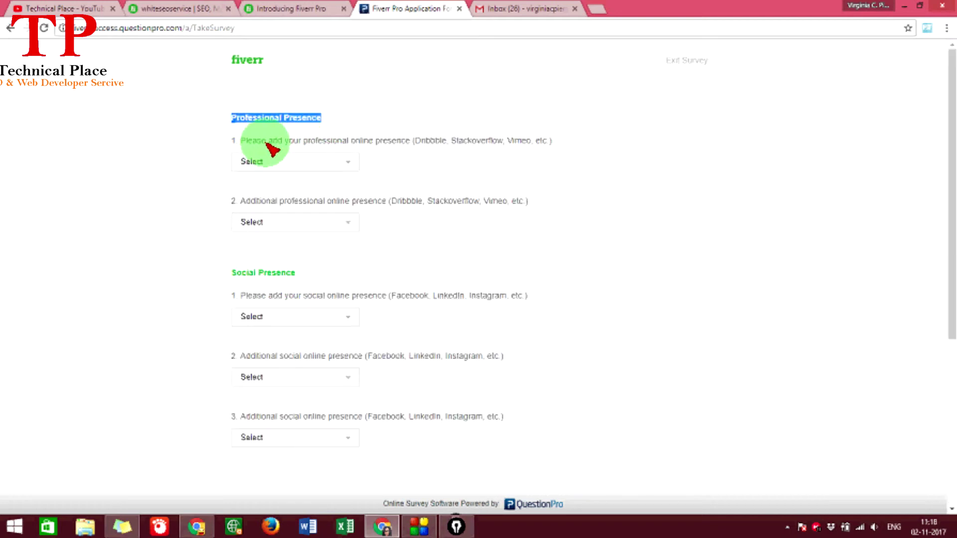
left_click(308, 161)
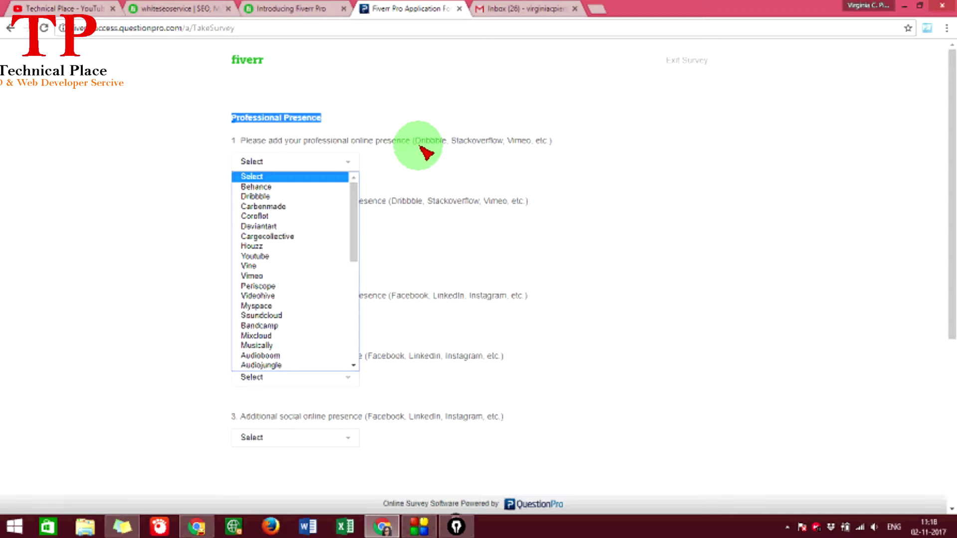
left_click(291, 257)
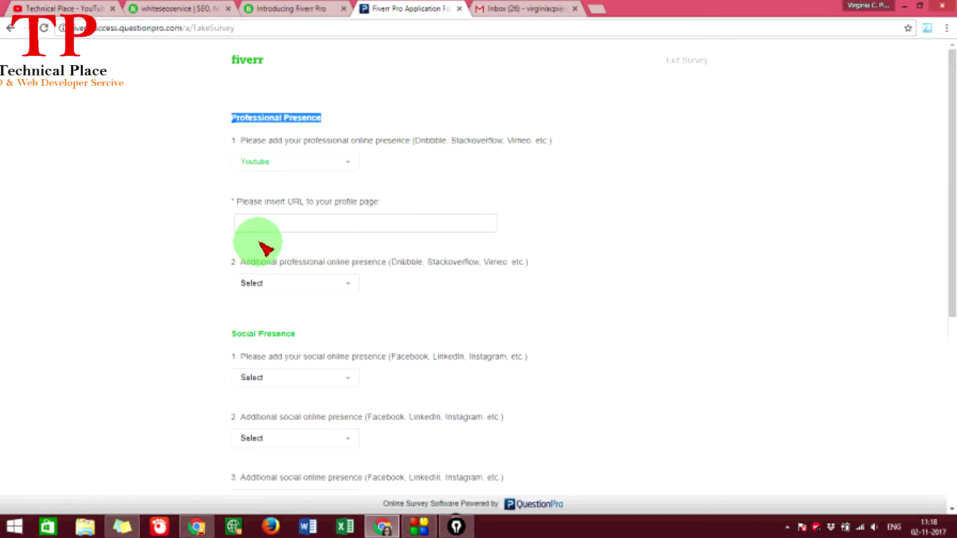
- Review the professional sites list again and keep Youtube selected
scroll(265, 210, "down", 1)
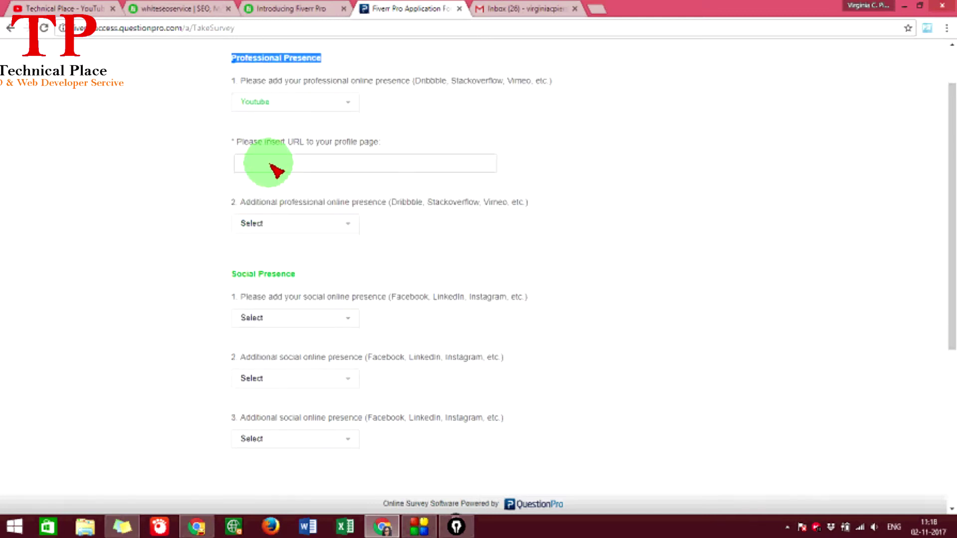
left_click(341, 159)
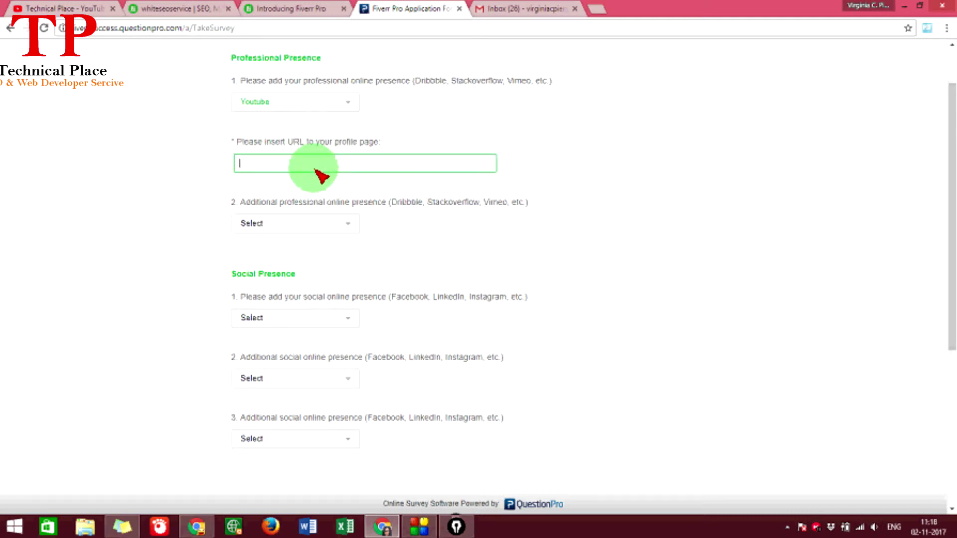
left_click(281, 103)
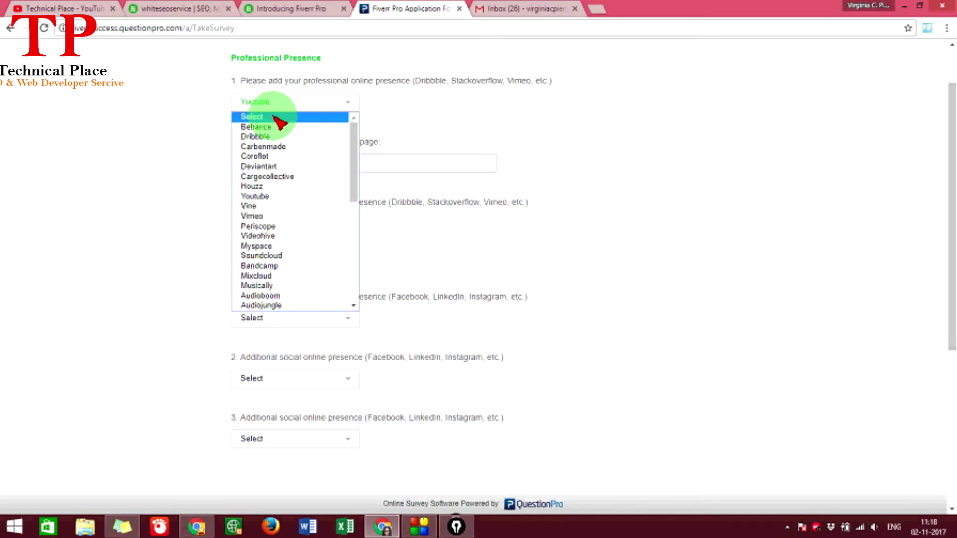
scroll(279, 132, "down", 5)
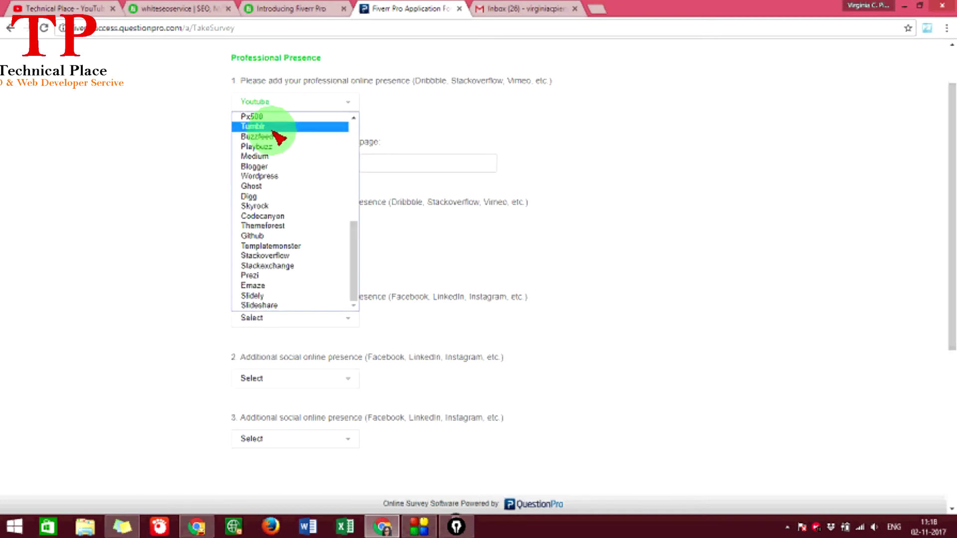
scroll(274, 135, "up", 5)
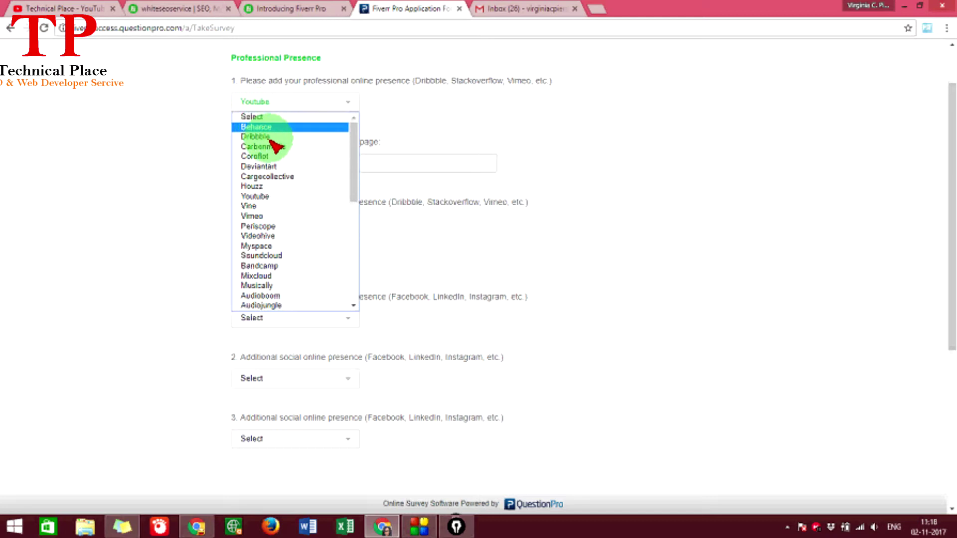
scroll(286, 184, "down", 4)
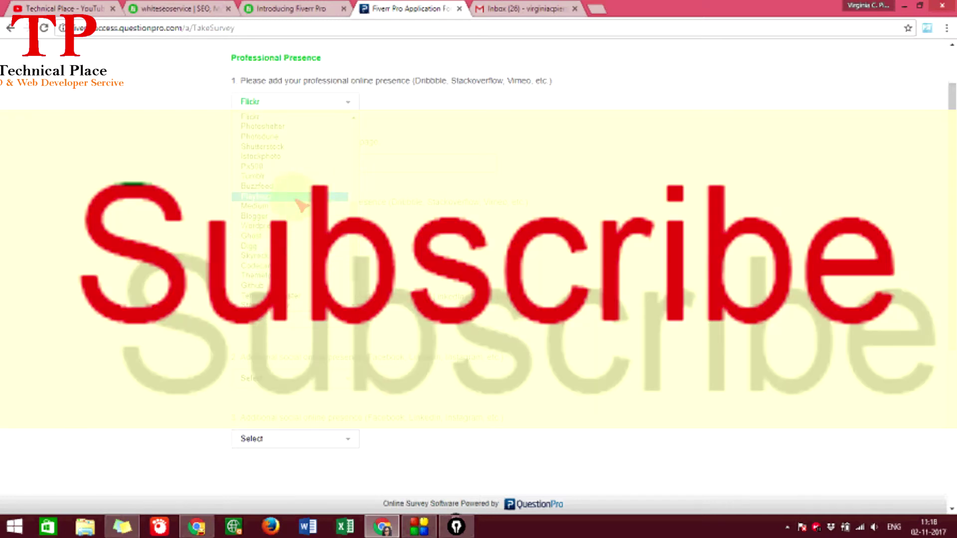
scroll(259, 120, "up", 4)
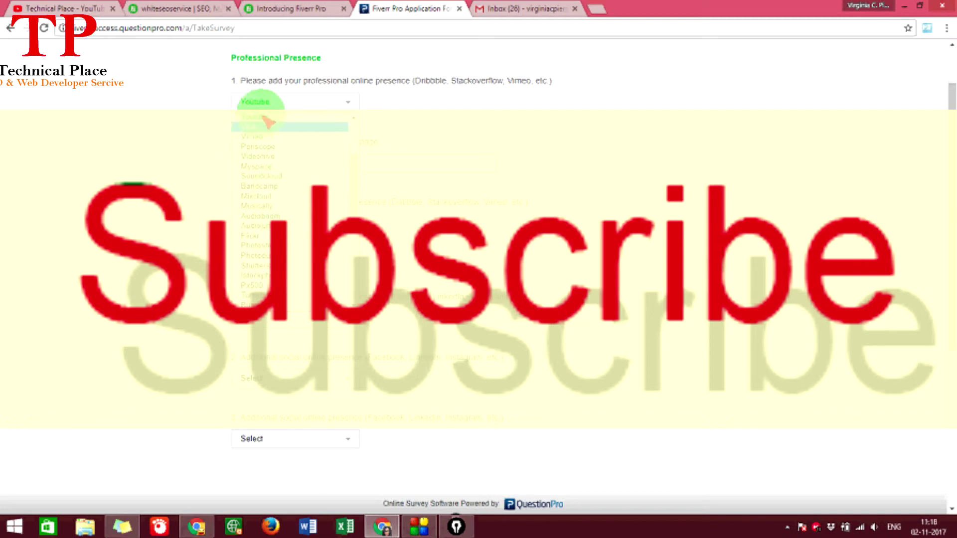
left_click(267, 117)
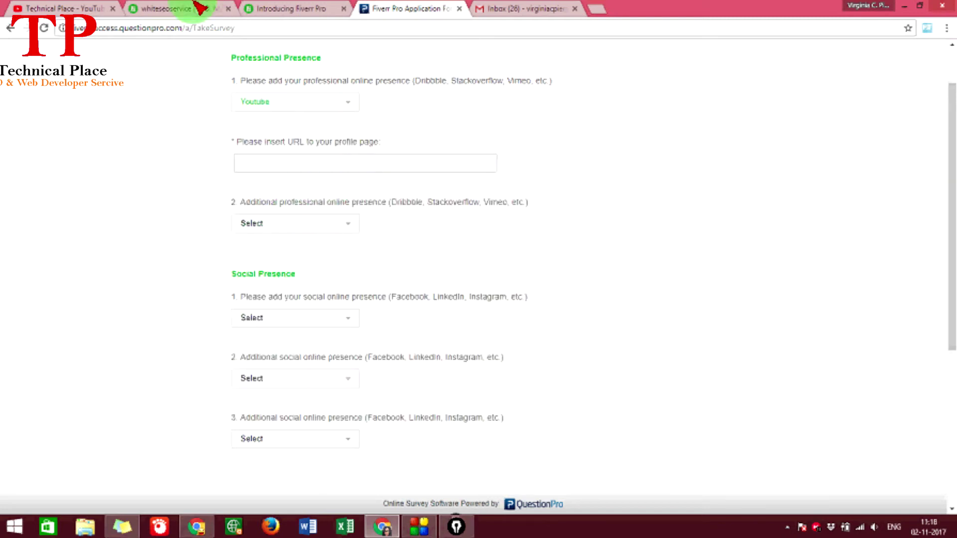
left_click(111, 7)
- Paste the YouTube channel URL into the profile page URL field
left_click(449, 28)
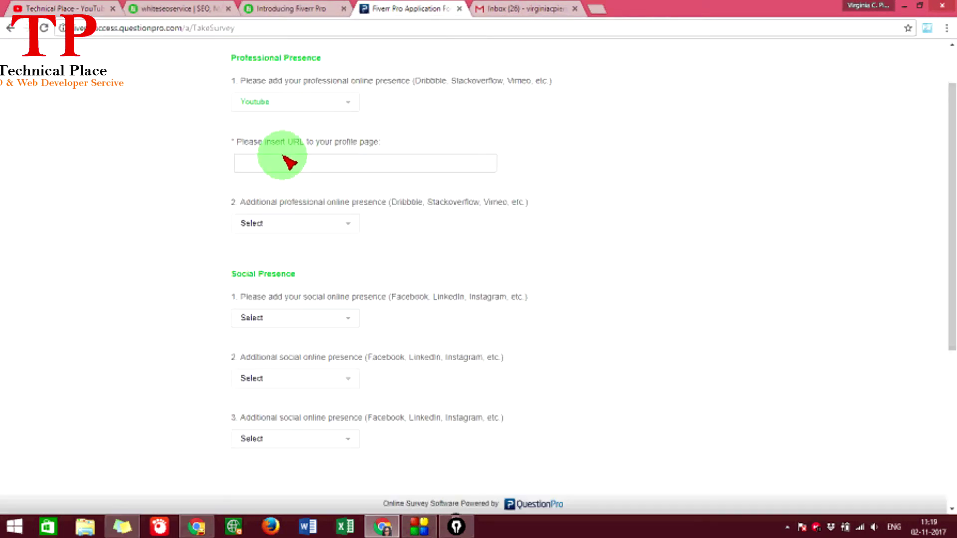
left_click(287, 161)
type("https://www.youtube.com/technicalplace1")
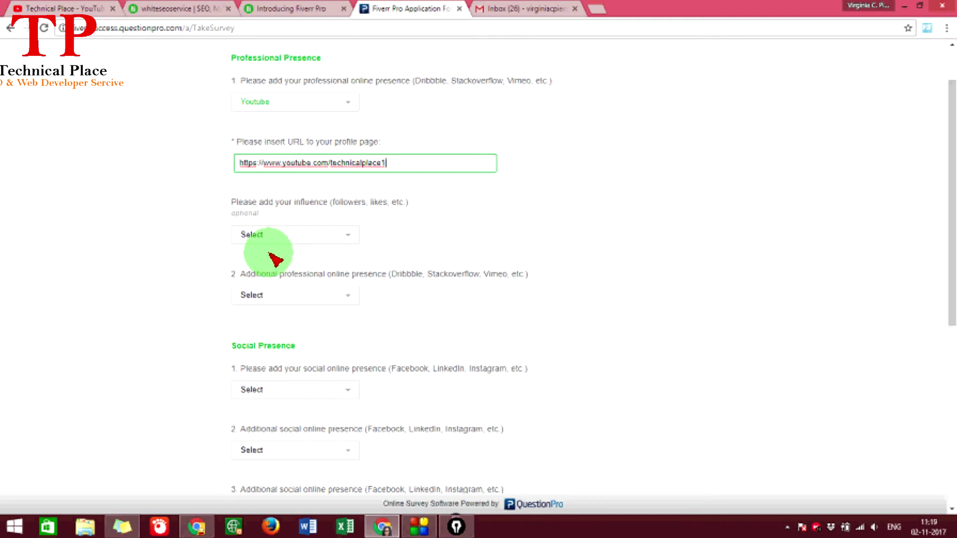
left_click(246, 200)
left_click(353, 201)
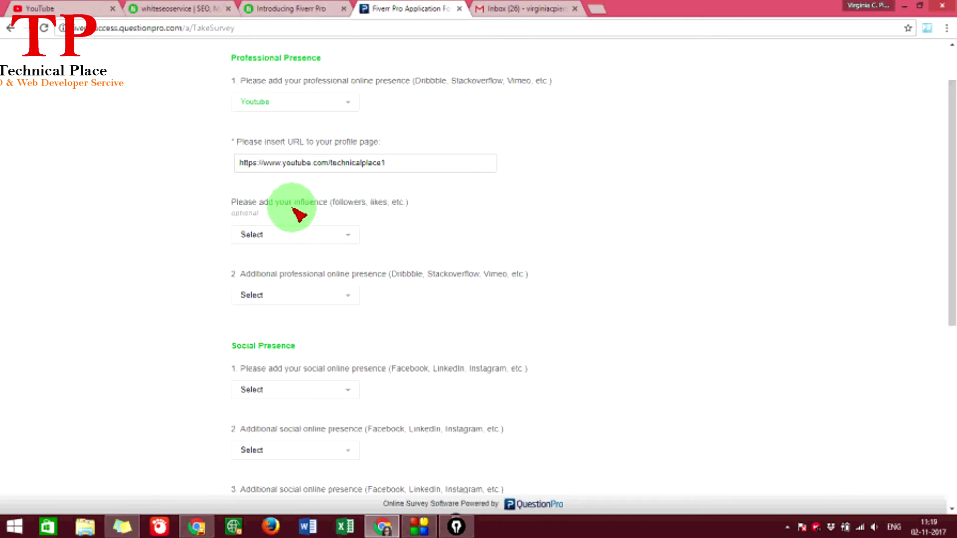
- Choose Views as the influence measure with a count of 3200
left_click(300, 234)
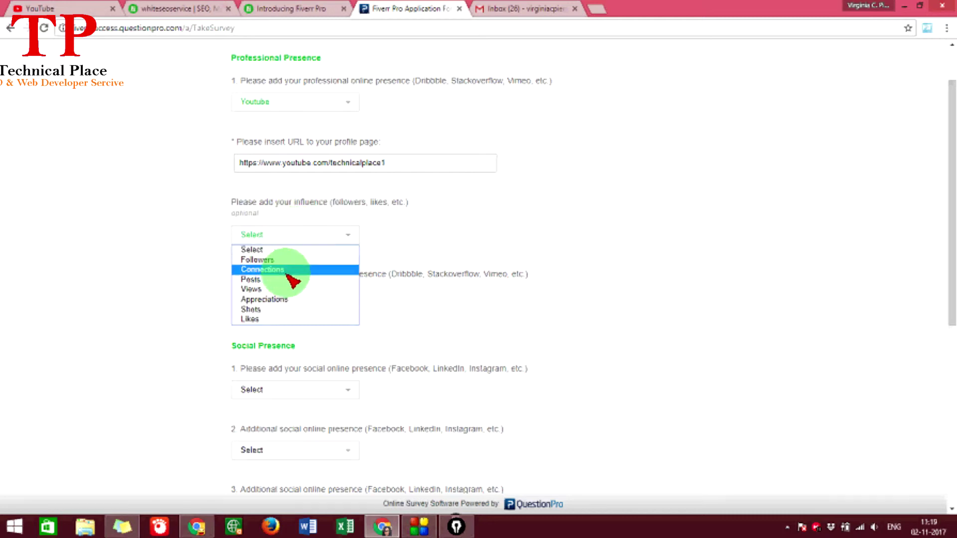
left_click(270, 289)
scroll(193, 267, "down", 2)
left_click(256, 178)
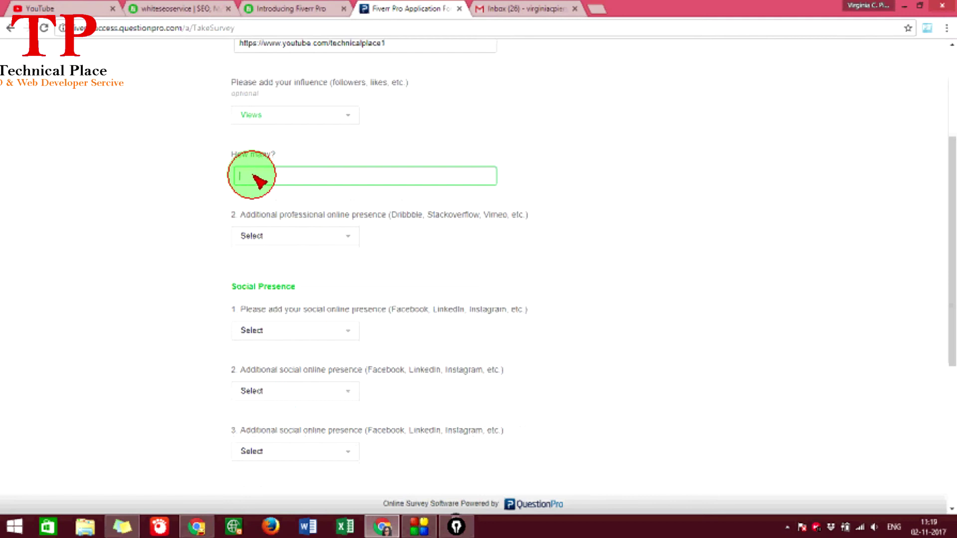
scroll(253, 183, "up", 3)
scroll(264, 215, "down", 2)
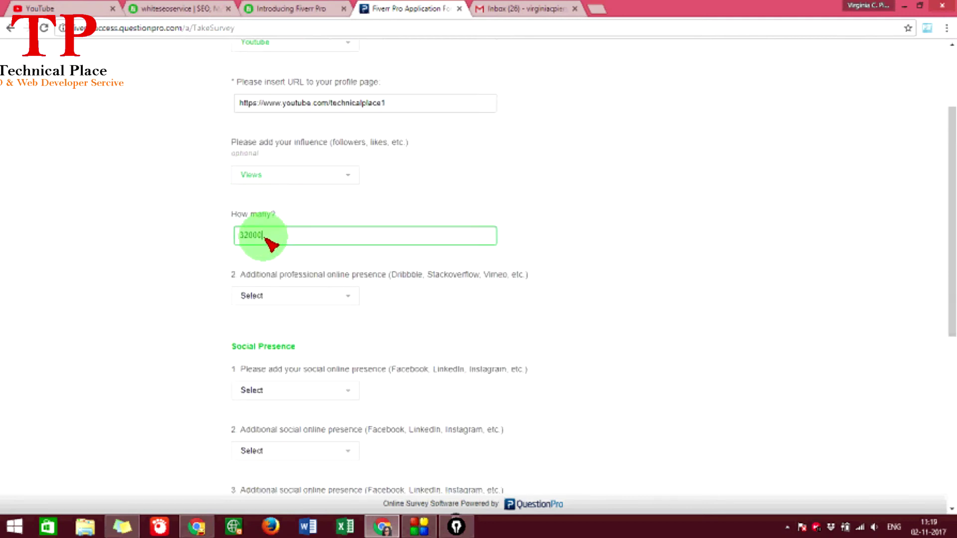
key("BackSpace")
left_click(470, 293)
scroll(470, 293, "down", 4)
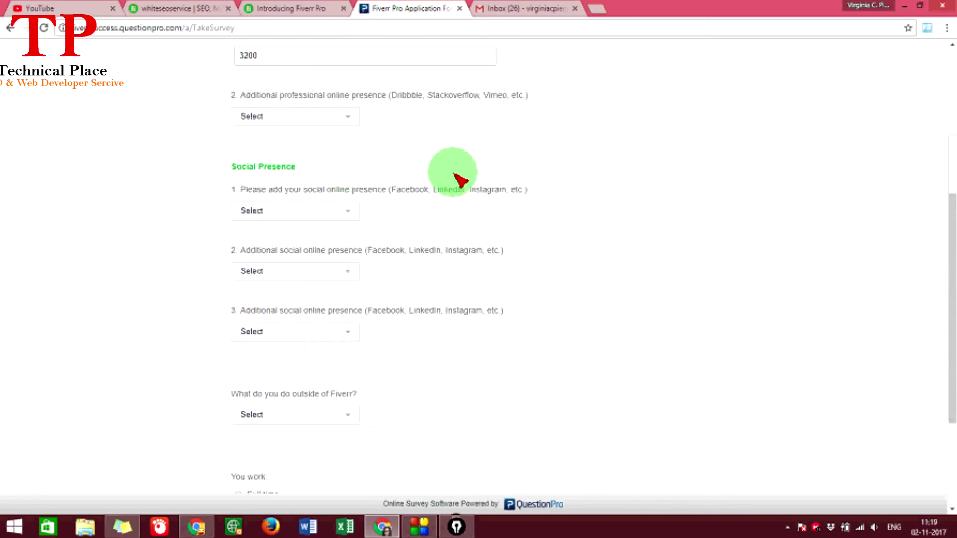
scroll(317, 171, "up", 5)
scroll(319, 185, "down", 8)
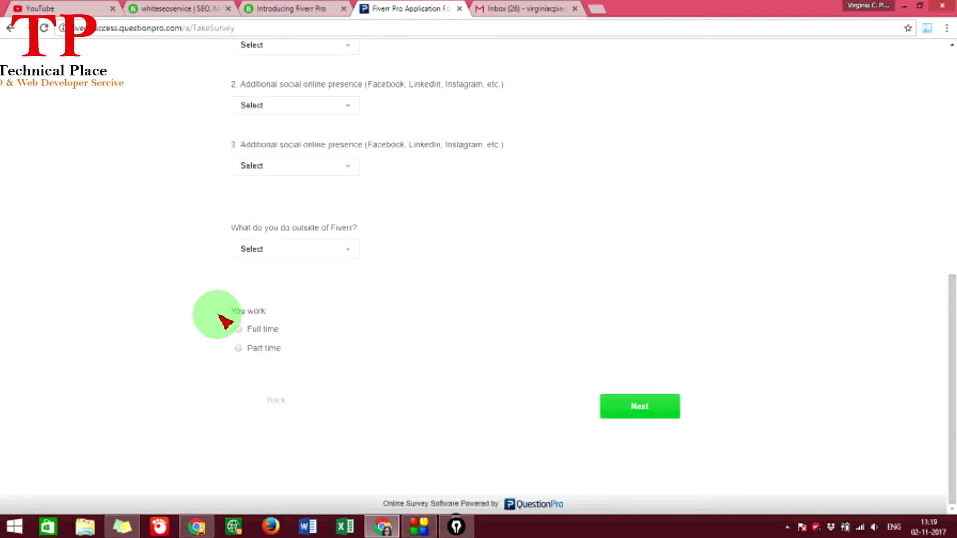
- Select Full time, enter 'I am Work Every Day' in hrs/week, and submit the page
left_click(348, 305, "shift")
left_click(239, 330)
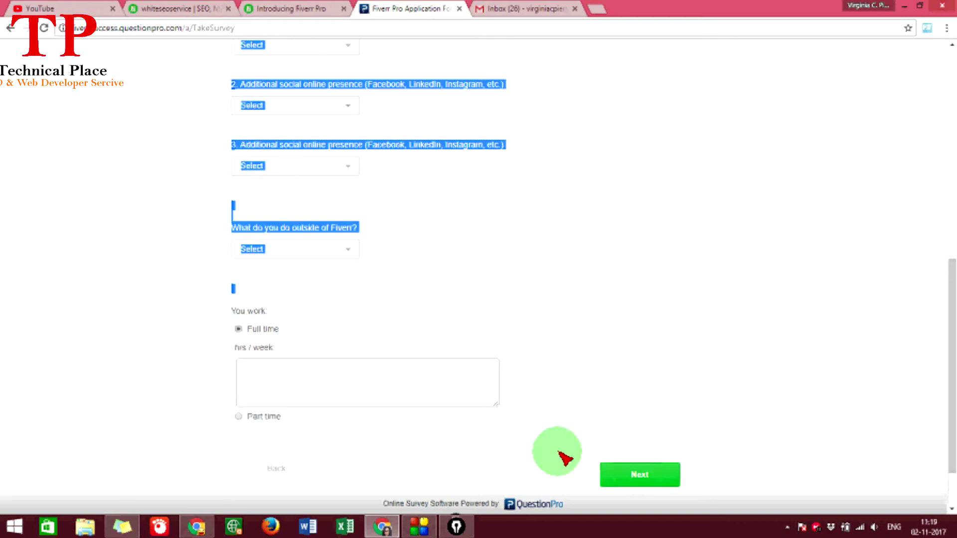
left_click(277, 373)
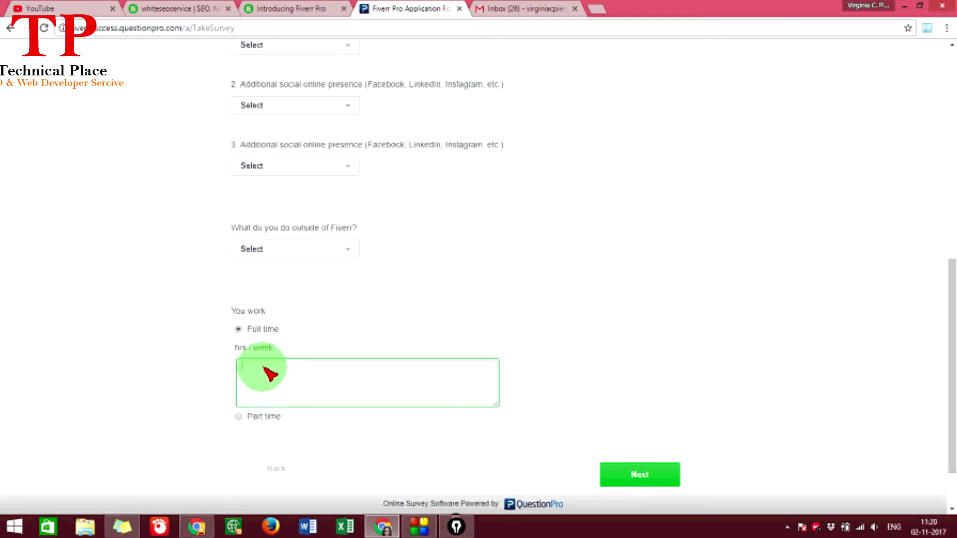
type("I am Work Every Day")
scroll(449, 399, "down", 1)
left_click(622, 418)
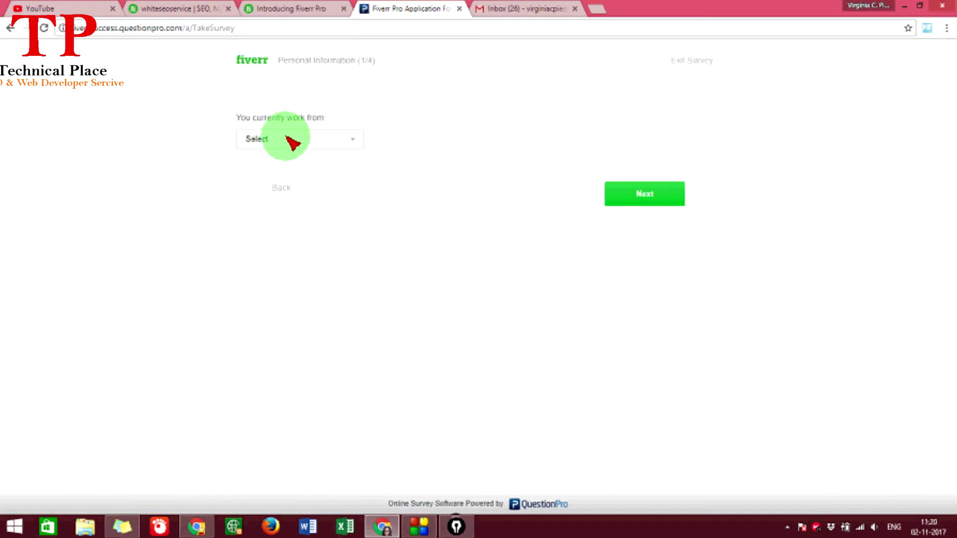
- Set the work location to Home and continue
left_click(301, 143)
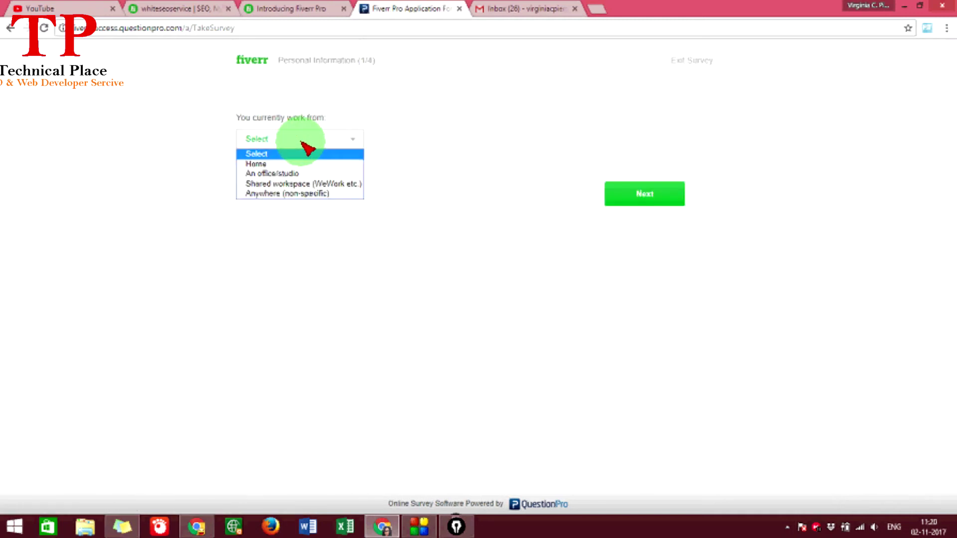
left_click_drag(325, 119, 298, 118)
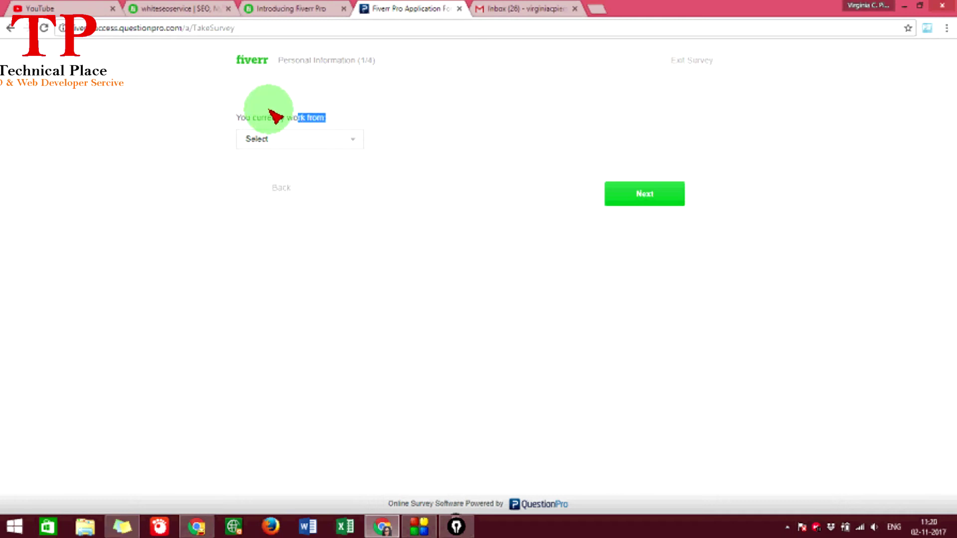
left_click(290, 141)
left_click(261, 164)
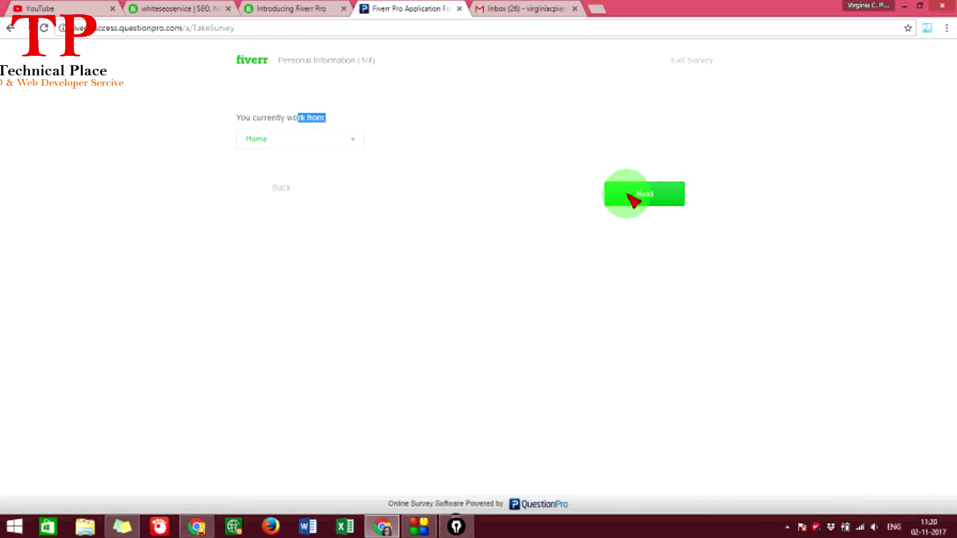
left_click(631, 200)
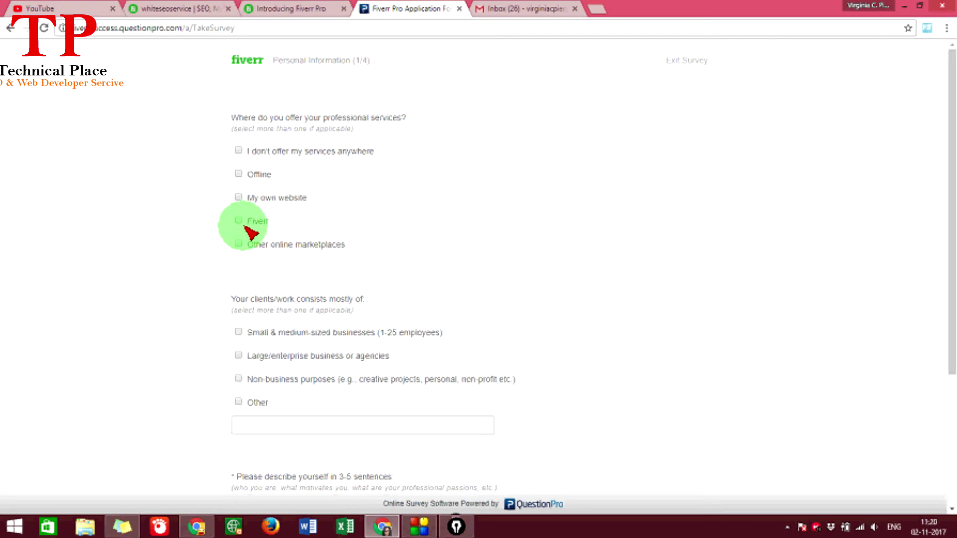
- Tick Large/enterprise and Non-business client types, untick Other, paste the self-description, and submit
scroll(244, 229, "down", 3)
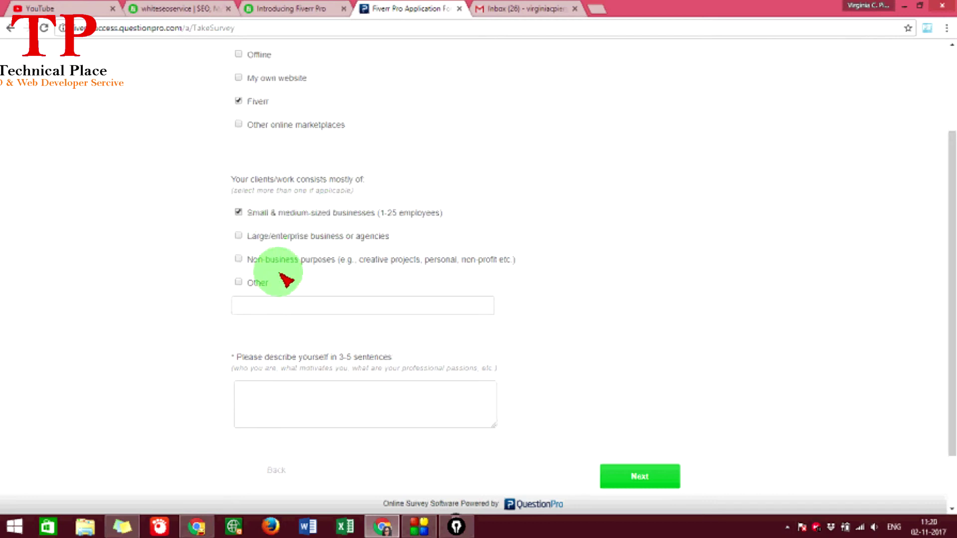
left_click(255, 236)
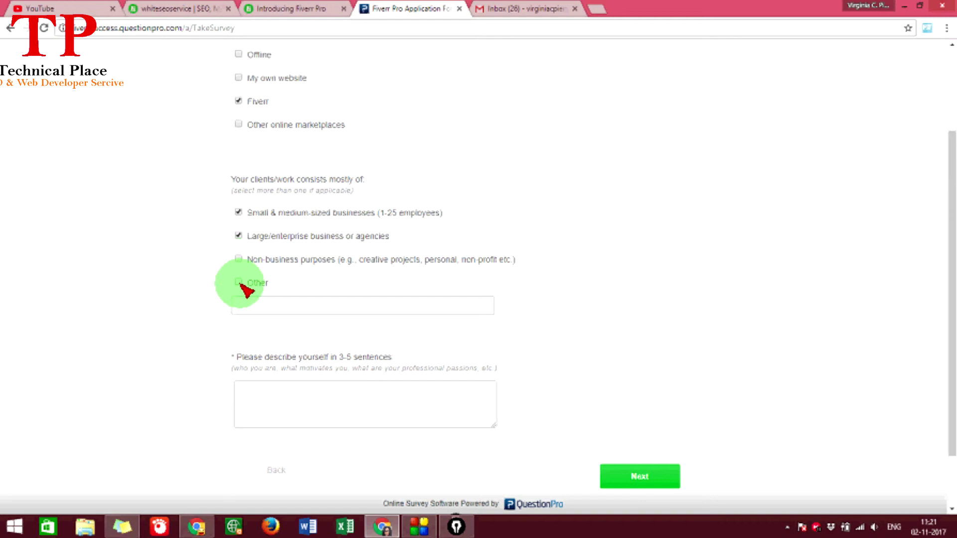
left_click(239, 260)
scroll(245, 274, "down", 1)
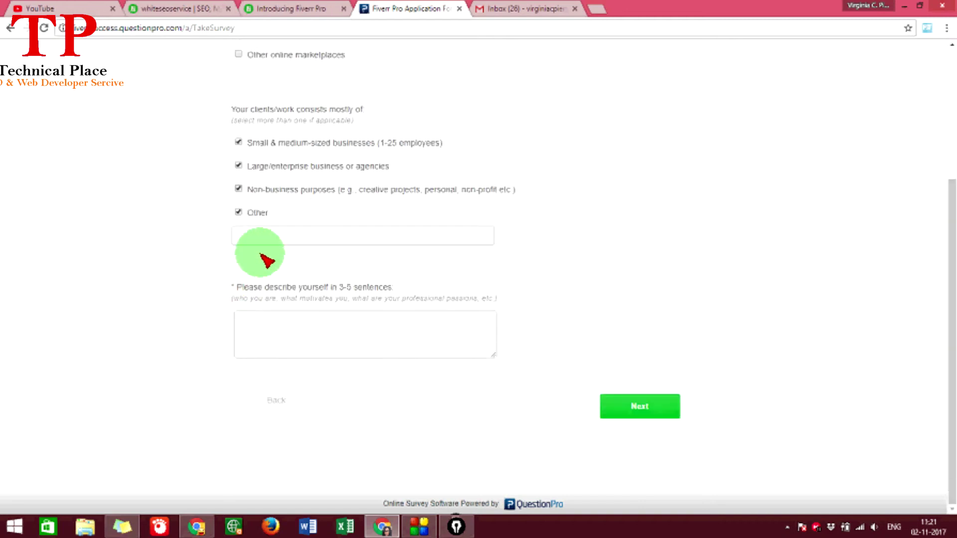
left_click(239, 212)
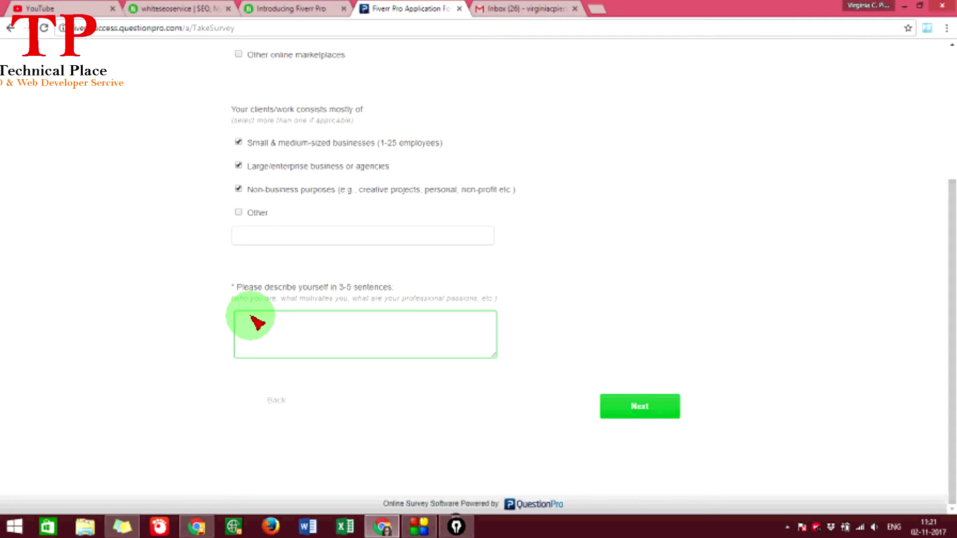
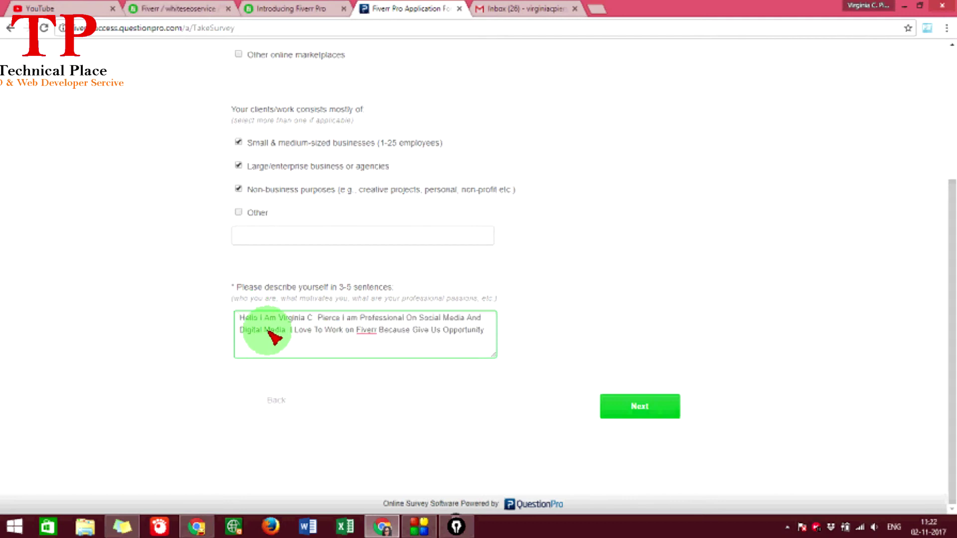
scroll(274, 338, "up", 3)
scroll(261, 316, "down", 3)
scroll(273, 338, "down", 1)
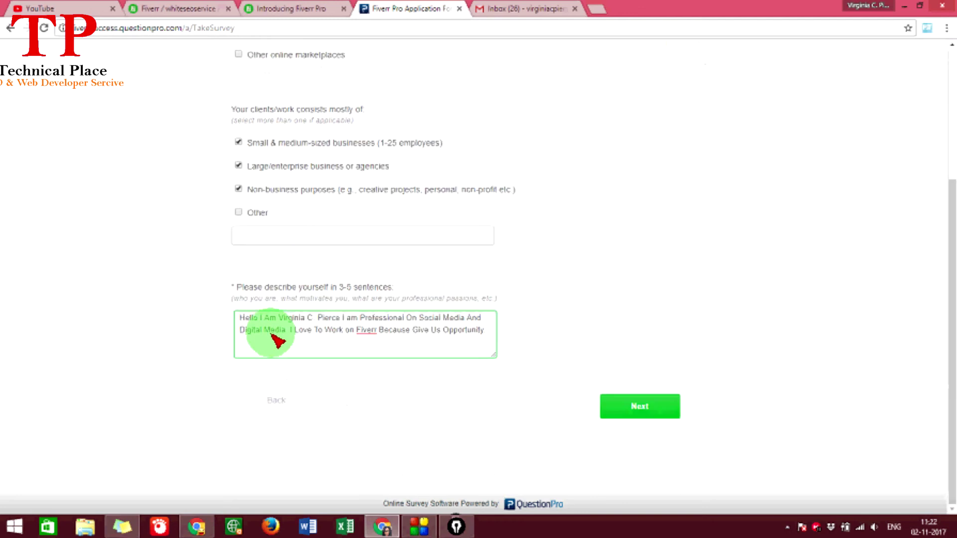
left_click(620, 406)
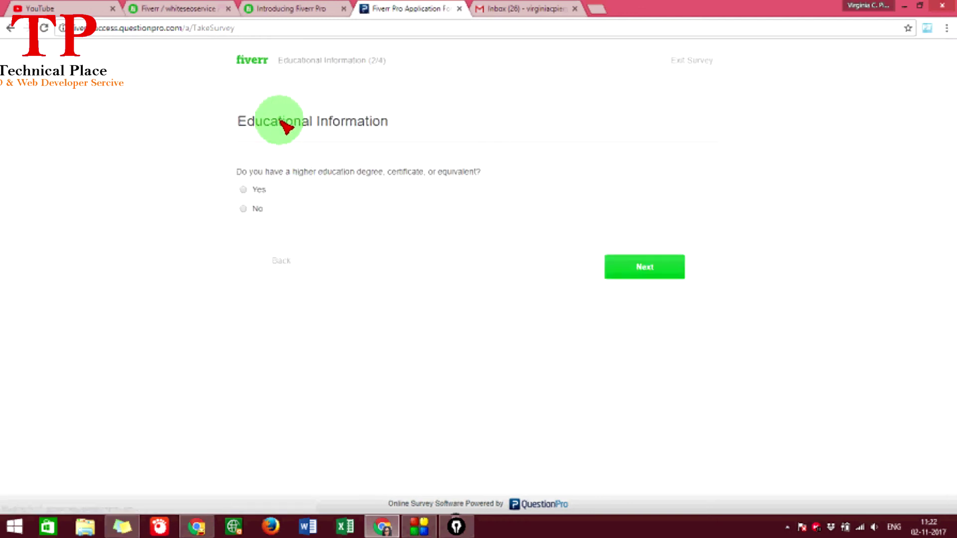
- Answer Yes to having a higher degree and enter the school name and Kolkata as the city
left_click(242, 190)
left_click(645, 272)
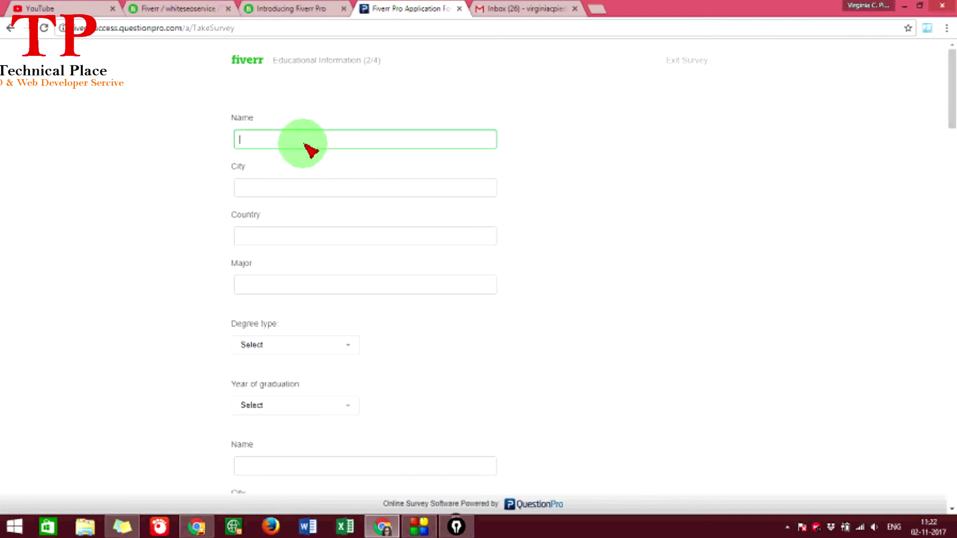
left_click(302, 236)
left_click(284, 290)
scroll(287, 296, "down", 1)
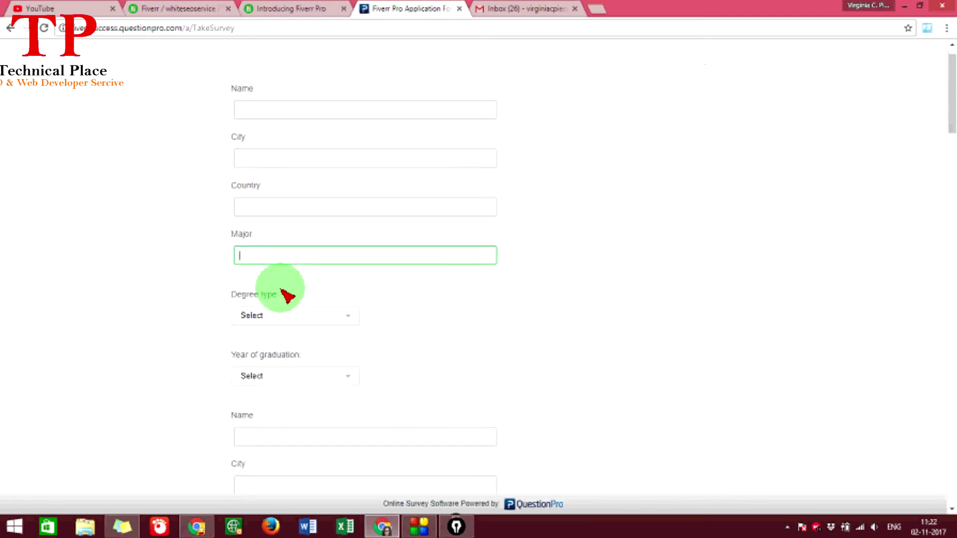
scroll(288, 296, "up", 1)
left_click(264, 145)
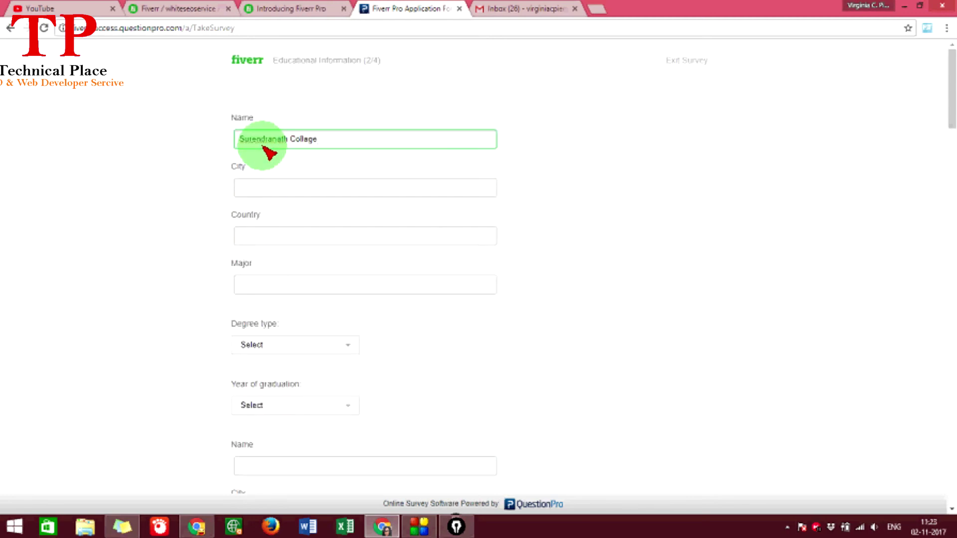
left_click(265, 181)
type("Kolkata")
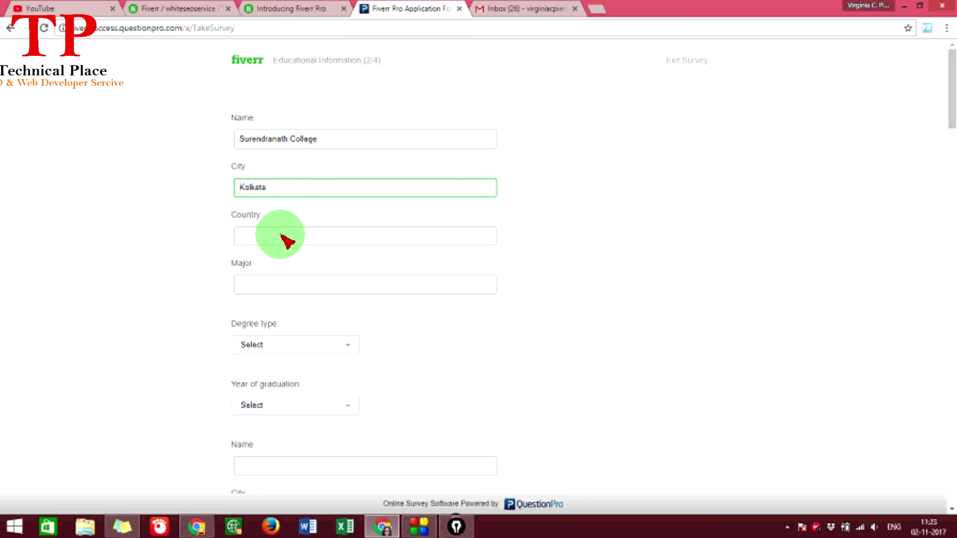
- Fill in India as the country and choose BA as the degree type
left_click(281, 235)
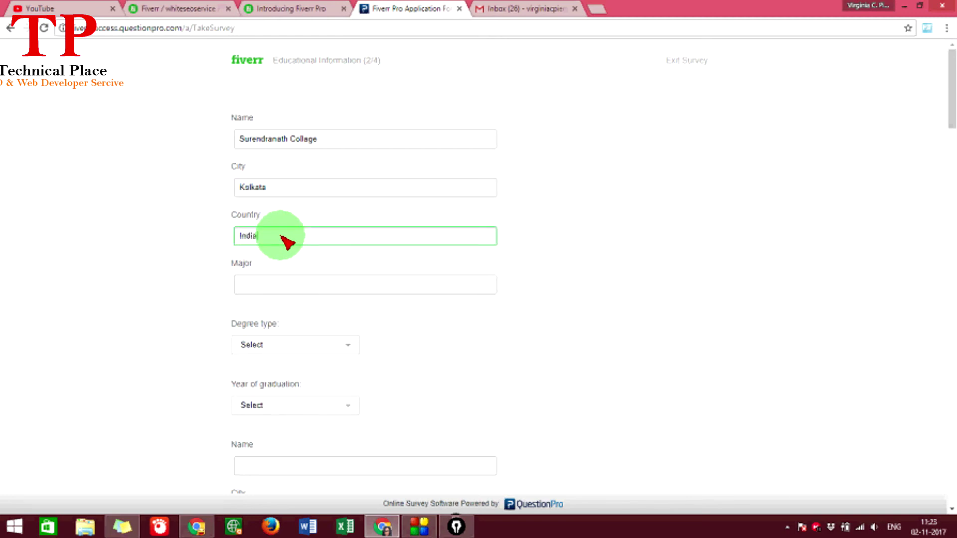
left_click(256, 284)
scroll(264, 287, "down", 2)
left_click(274, 289)
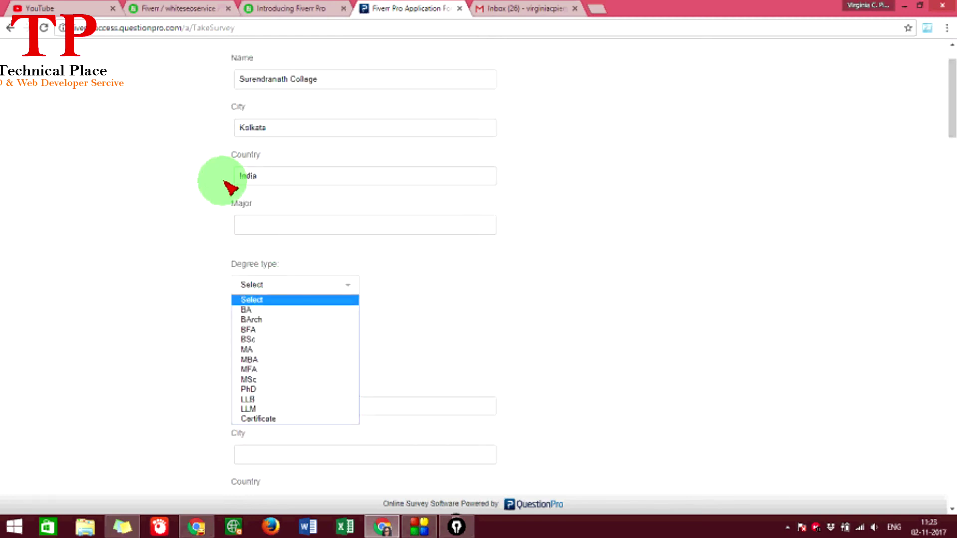
left_click(251, 273)
left_click(270, 292)
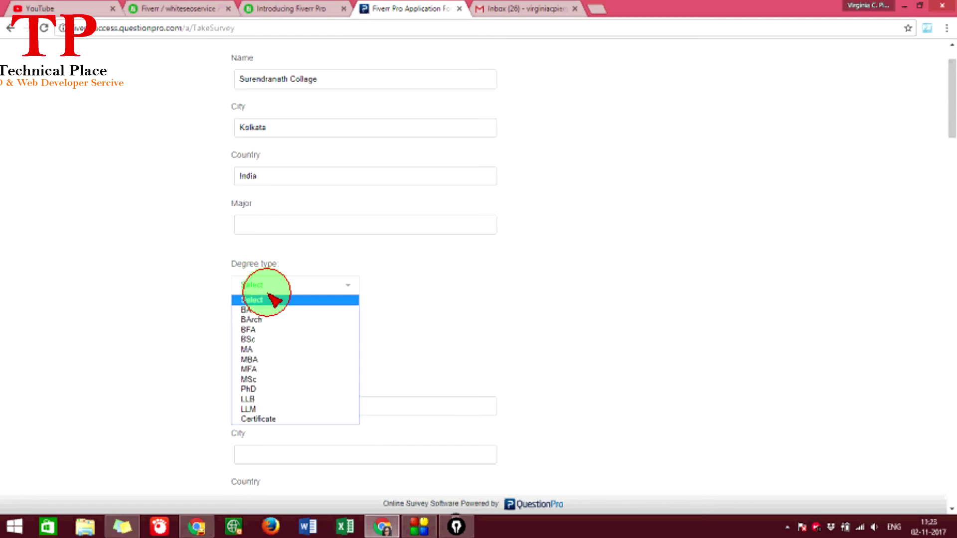
left_click(267, 311)
scroll(249, 299, "down", 4)
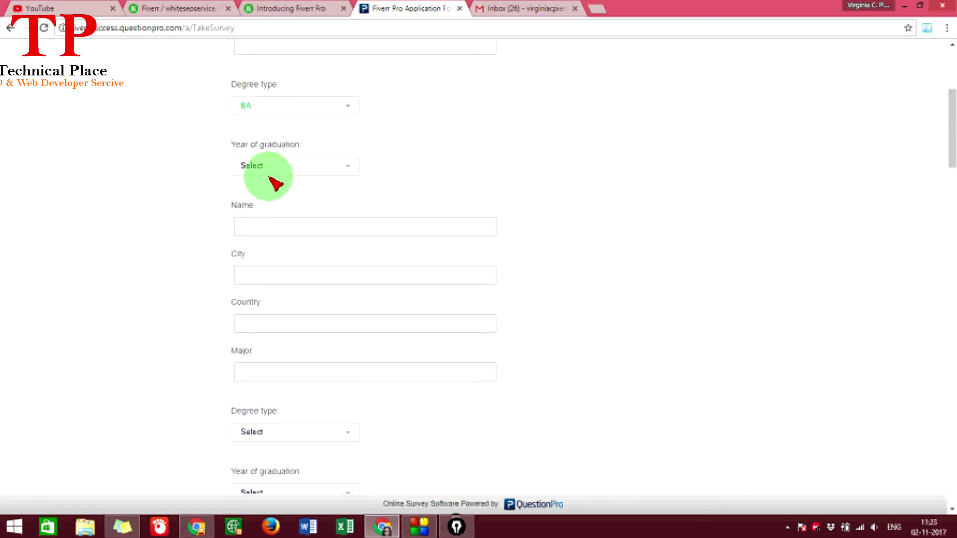
- Select 2015 as the graduation year and submit the education details
left_click(274, 170)
left_click(261, 202)
scroll(261, 120, "down", 6)
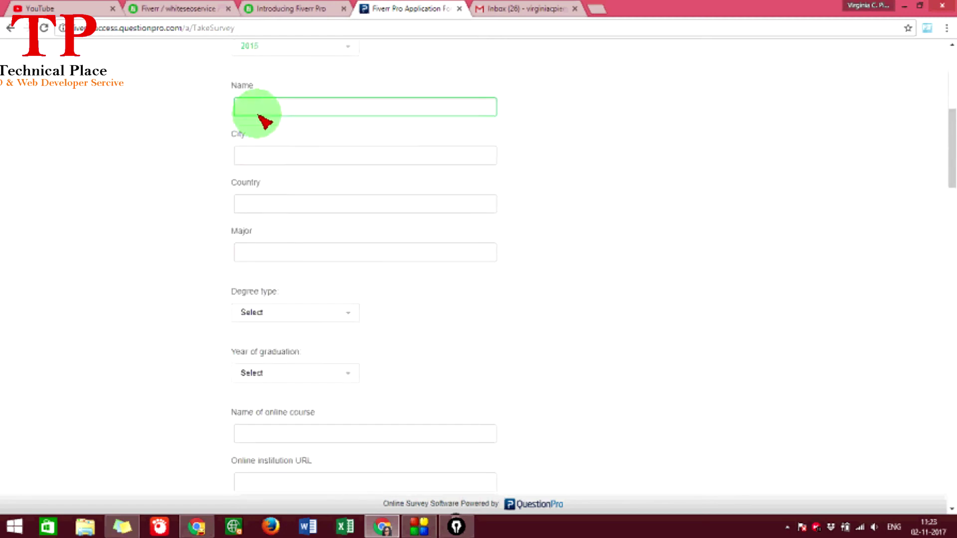
scroll(235, 171, "down", 15)
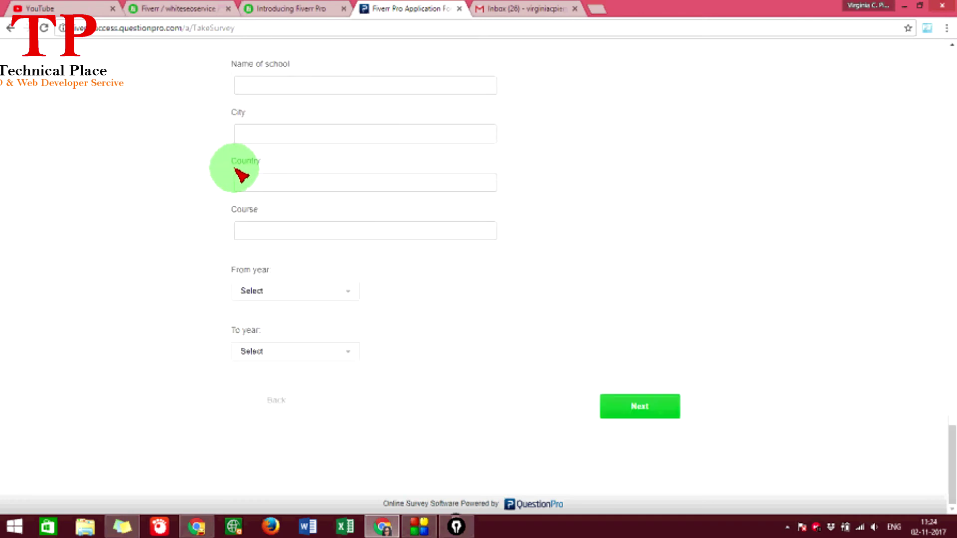
scroll(242, 207, "up", 4)
scroll(243, 207, "down", 4)
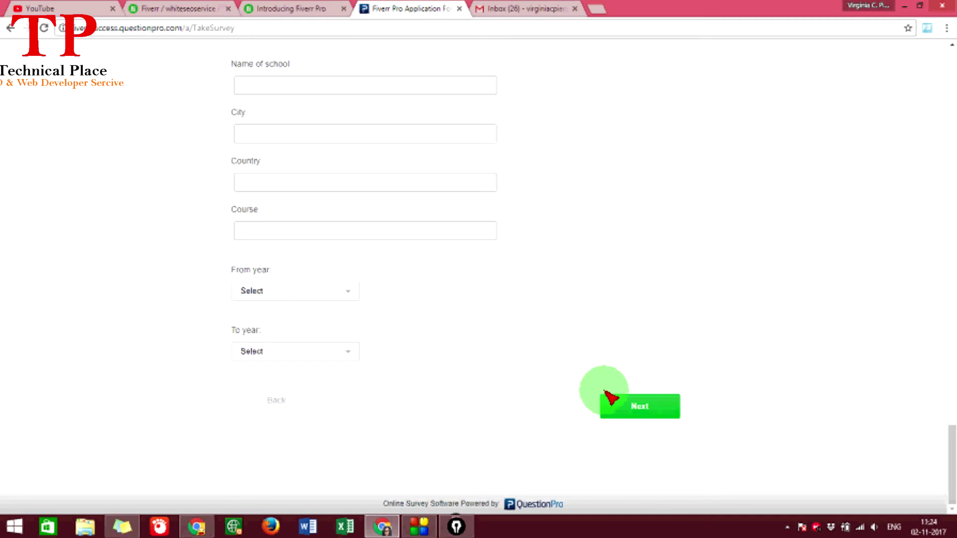
left_click(643, 408)
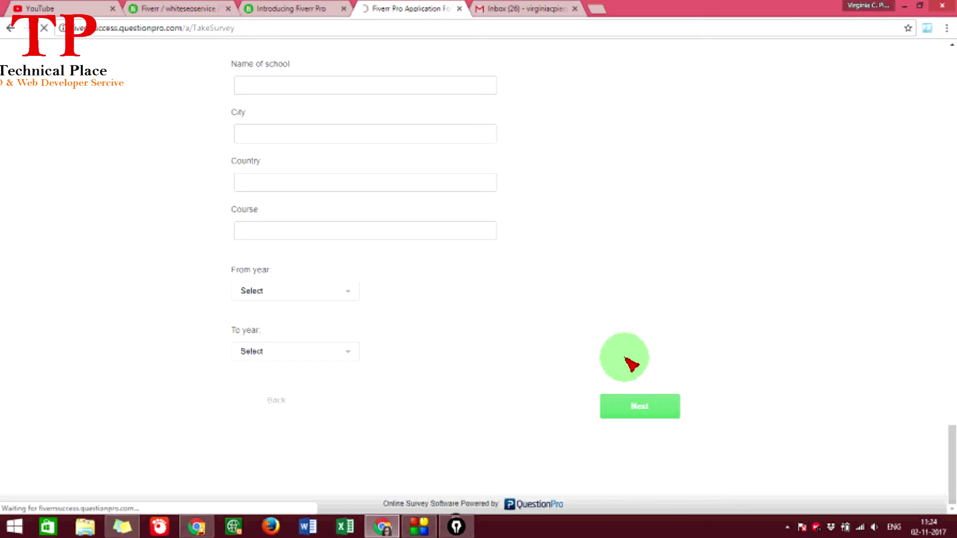
left_click_drag(247, 122, 462, 184)
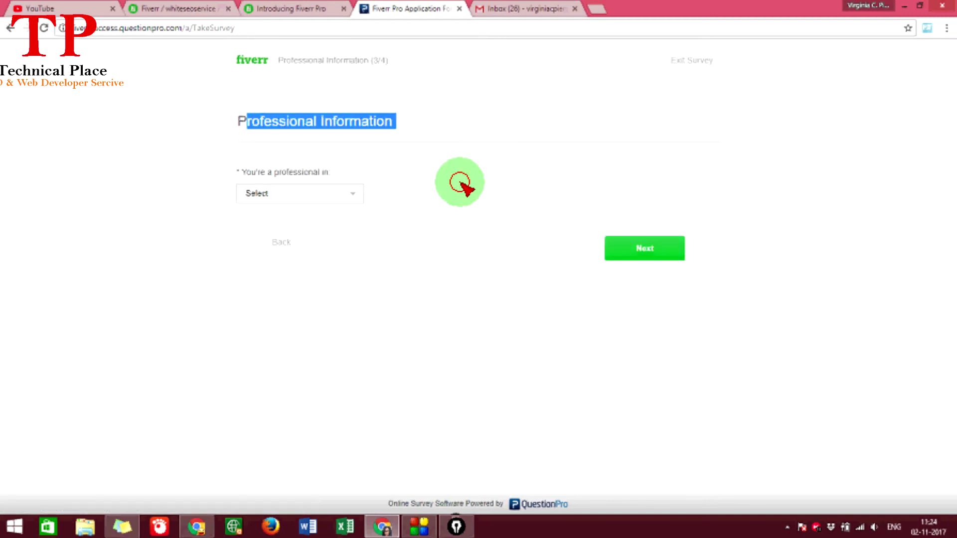
- Choose Digital Marketing as the professional field and continue to the skills question
left_click(313, 197)
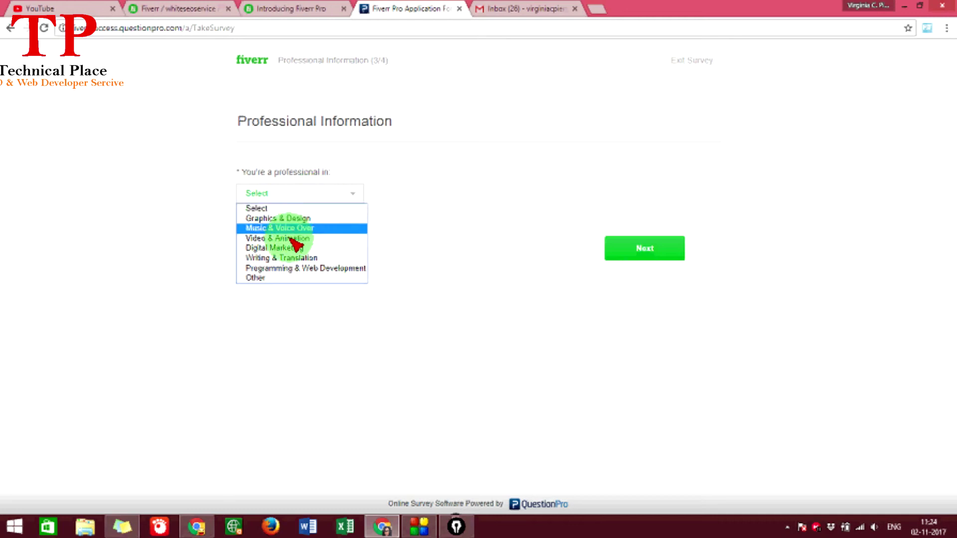
left_click(279, 248)
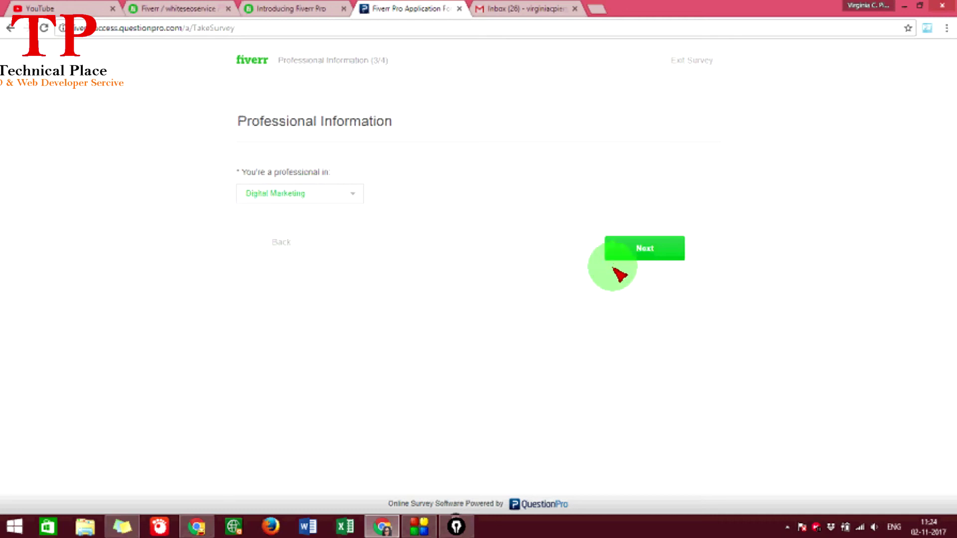
left_click(630, 244)
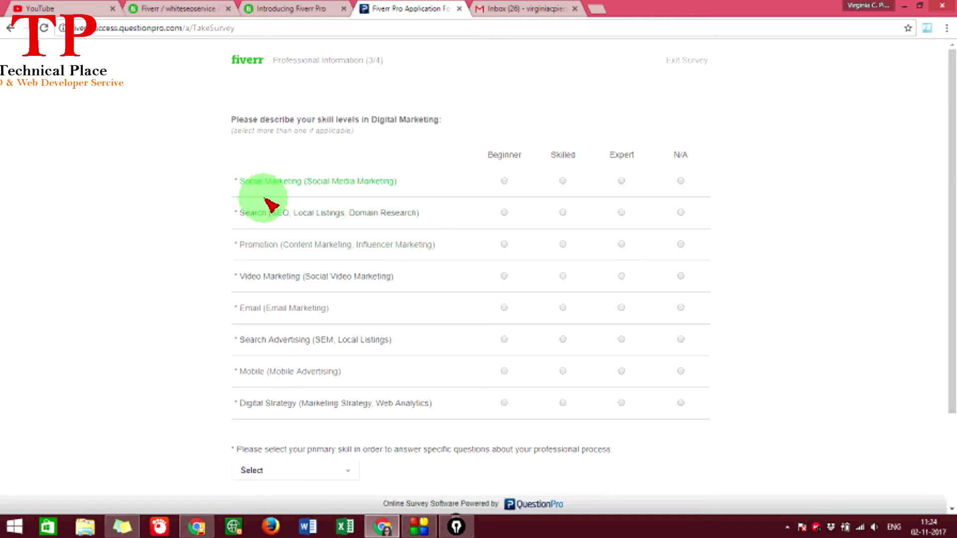
- Rate Social Marketing and Search Expert, Promotion Beginner, and Video Marketing Skilled
left_click(505, 181)
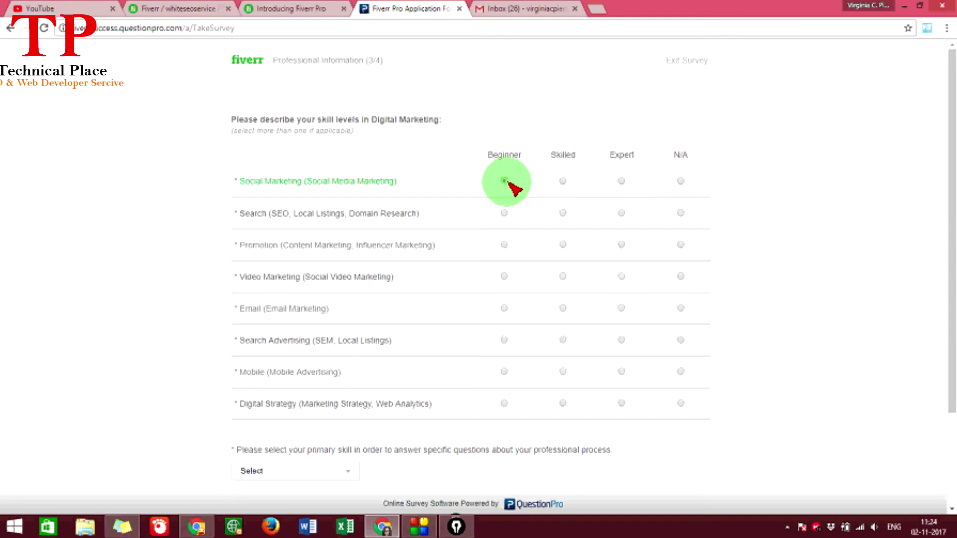
left_click(622, 181)
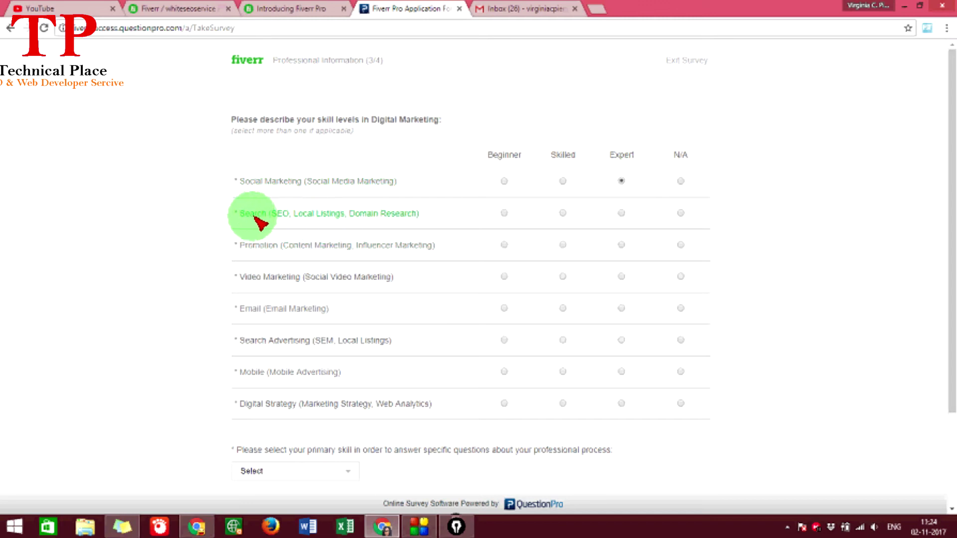
left_click(622, 213)
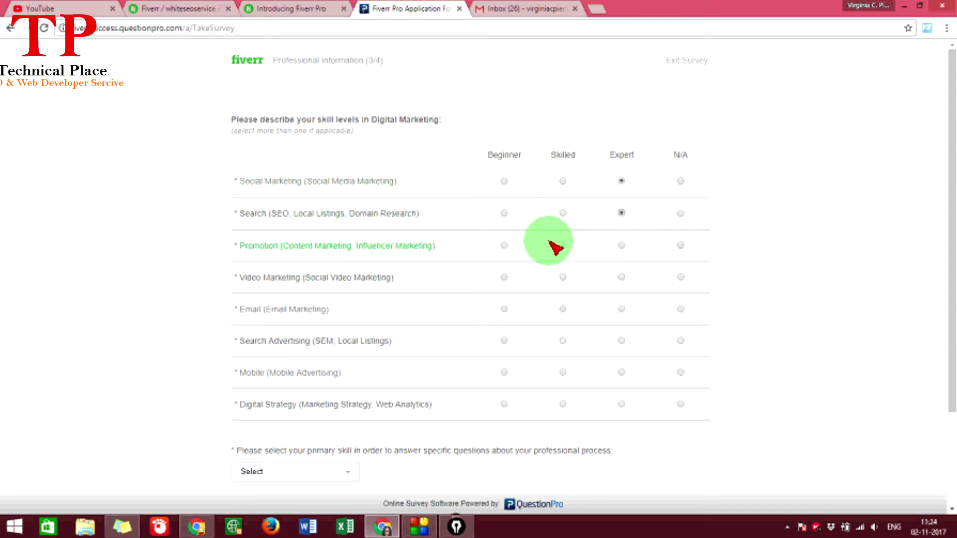
left_click(505, 246)
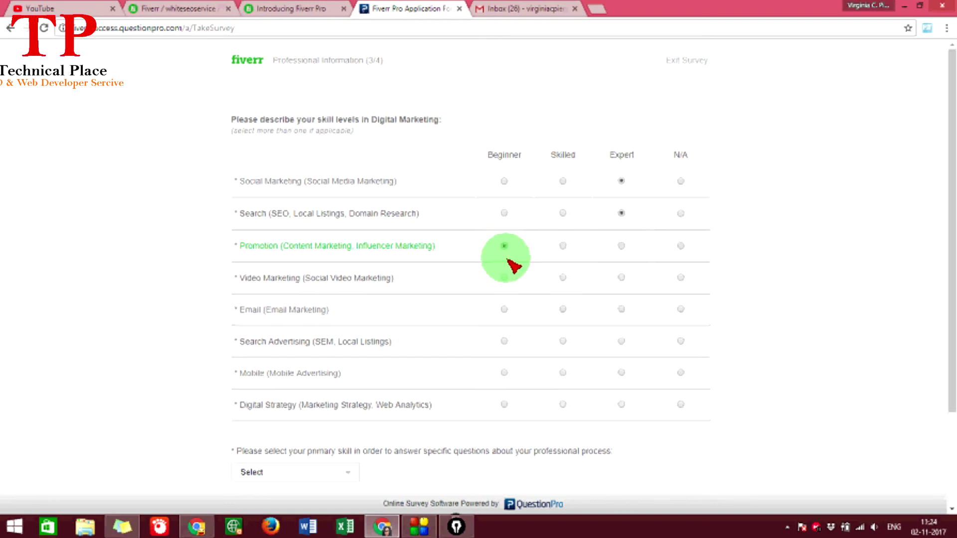
left_click(563, 278)
scroll(562, 280, "down", 1)
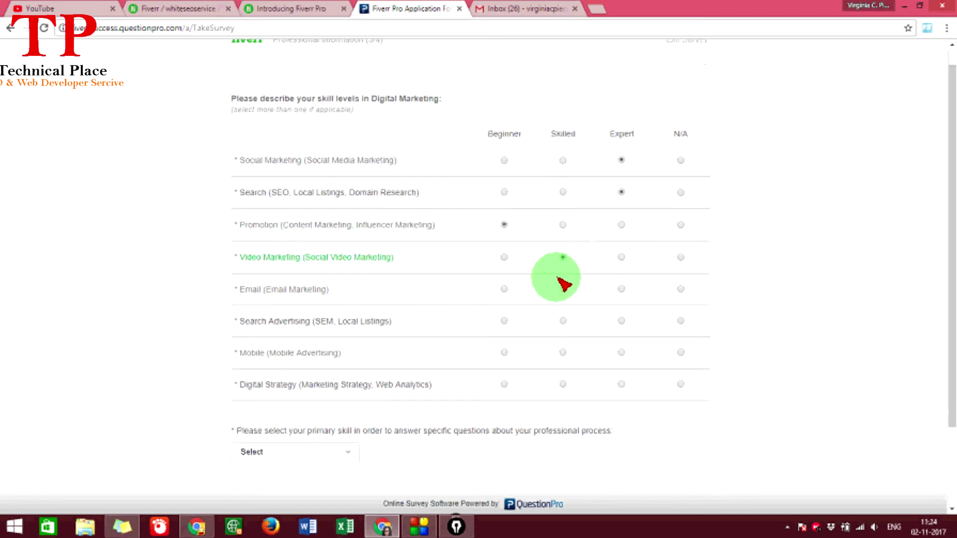
- Rate Email Marketing Skilled, Search Advertising Beginner, Mobile Skilled and Digital Strategy Expert
left_click(564, 251)
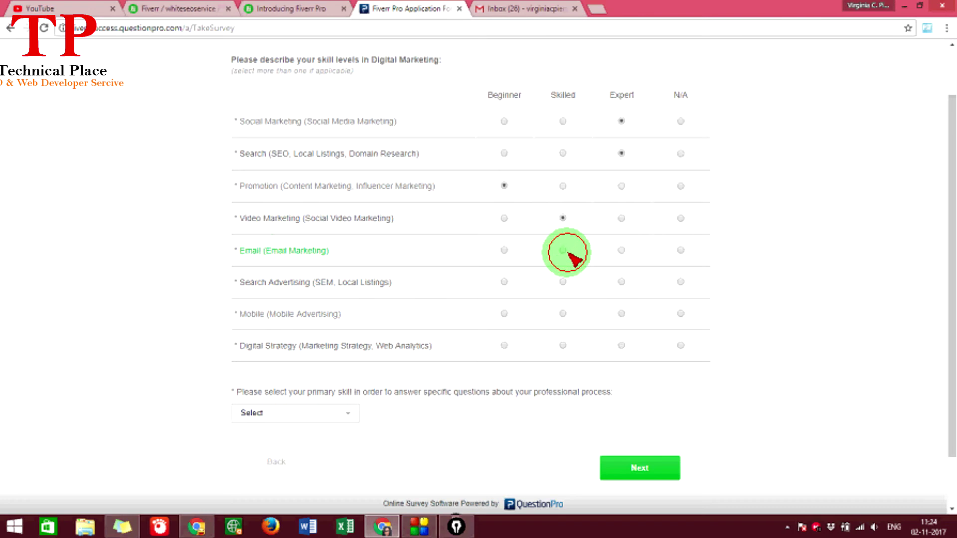
left_click(505, 284)
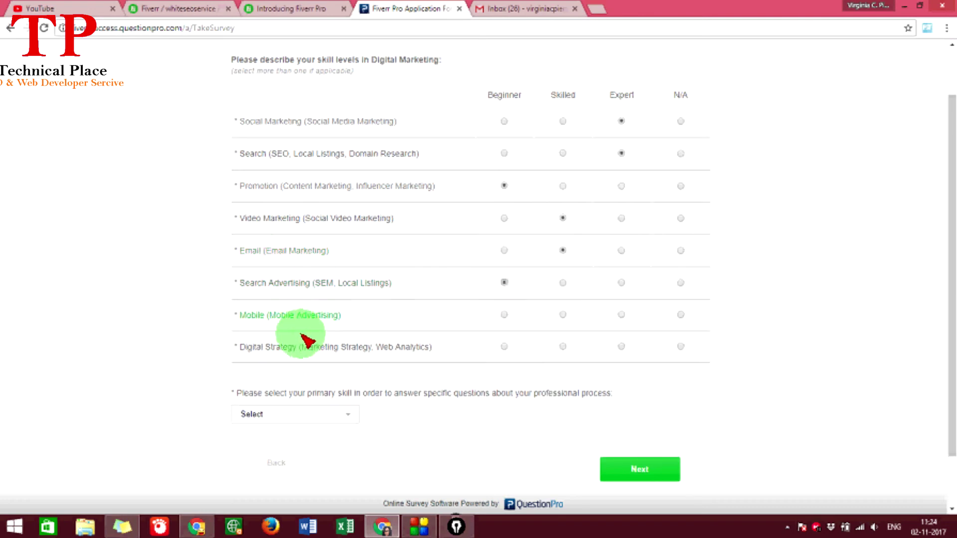
left_click(562, 315)
scroll(551, 321, "down", 1)
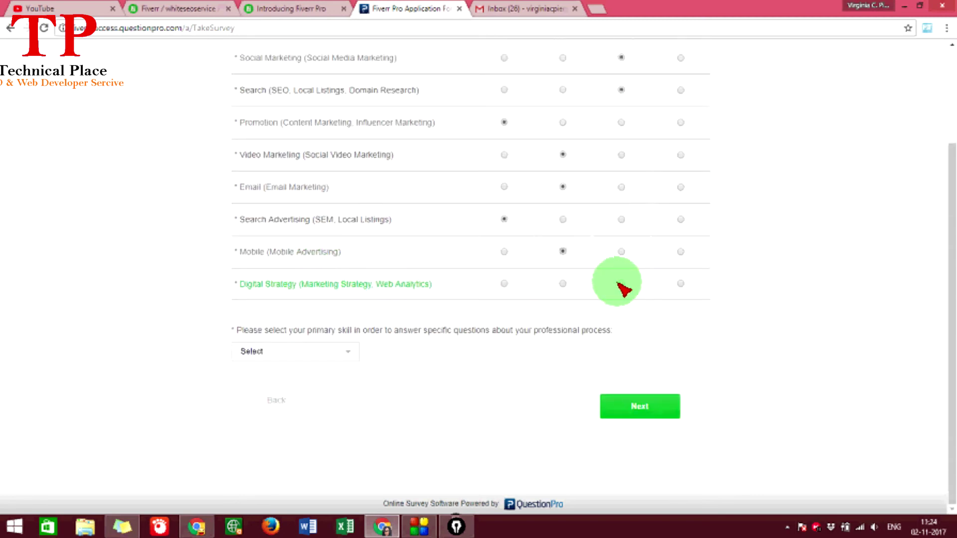
left_click(620, 284)
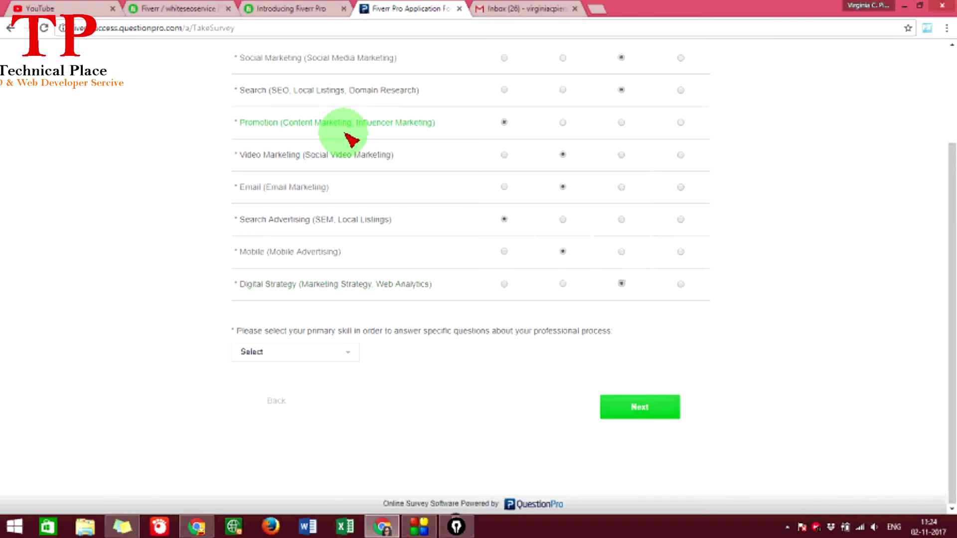
scroll(339, 125, "up", 2)
scroll(349, 200, "down", 2)
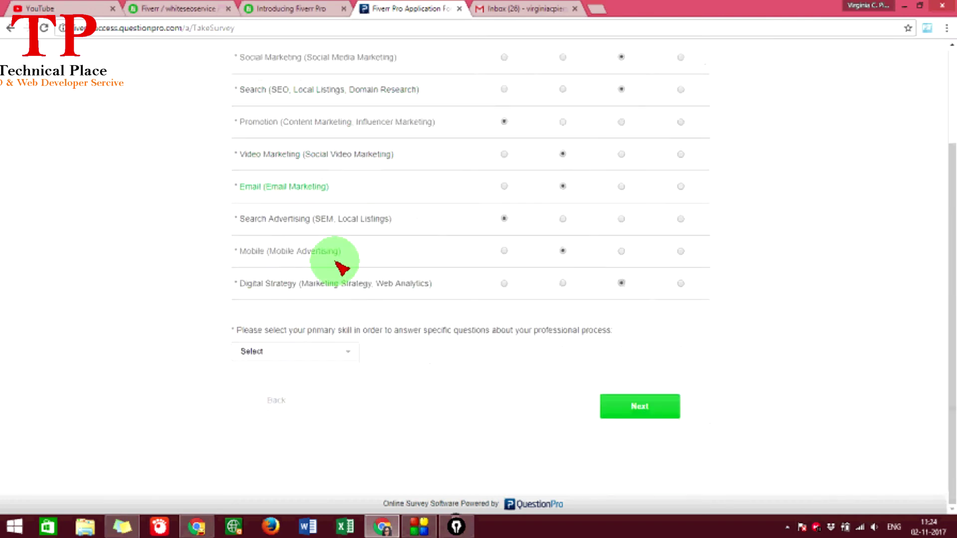
- Set Search as the primary skill and submit the skill ratings
left_click(267, 353)
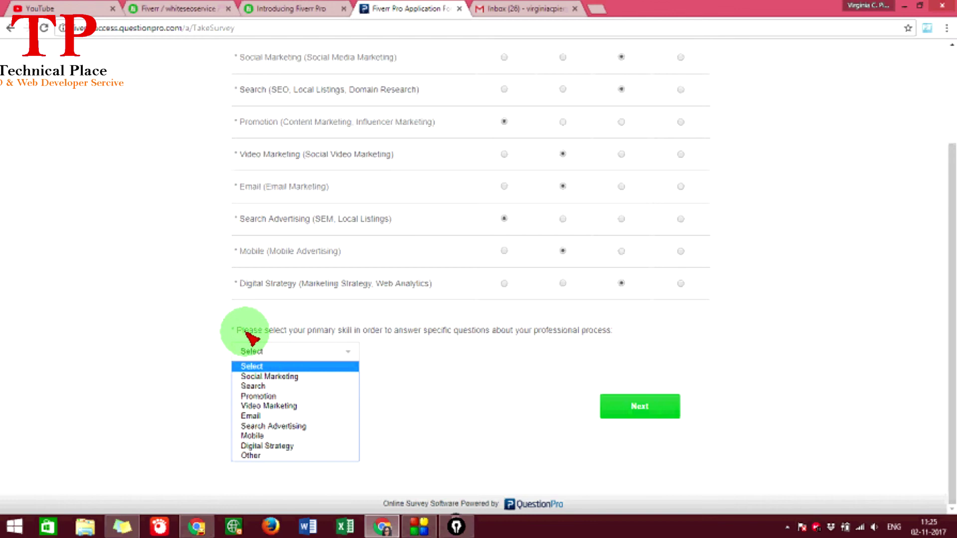
left_click_drag(243, 331, 338, 335)
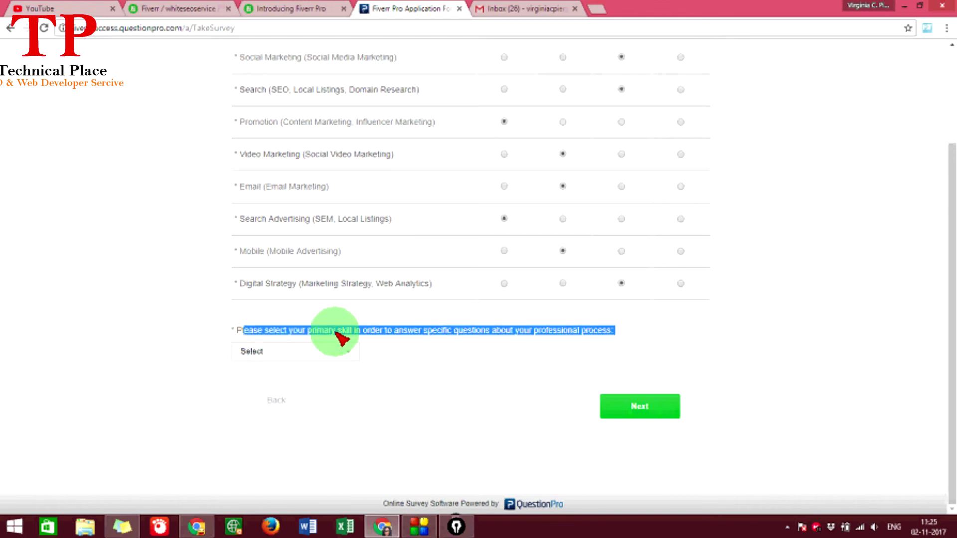
left_click(321, 355)
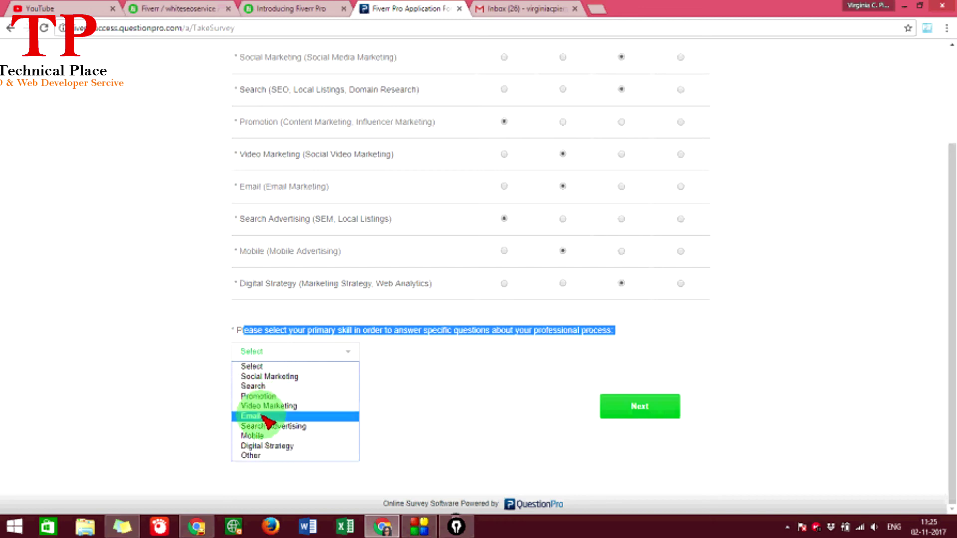
scroll(214, 375, "up", 3)
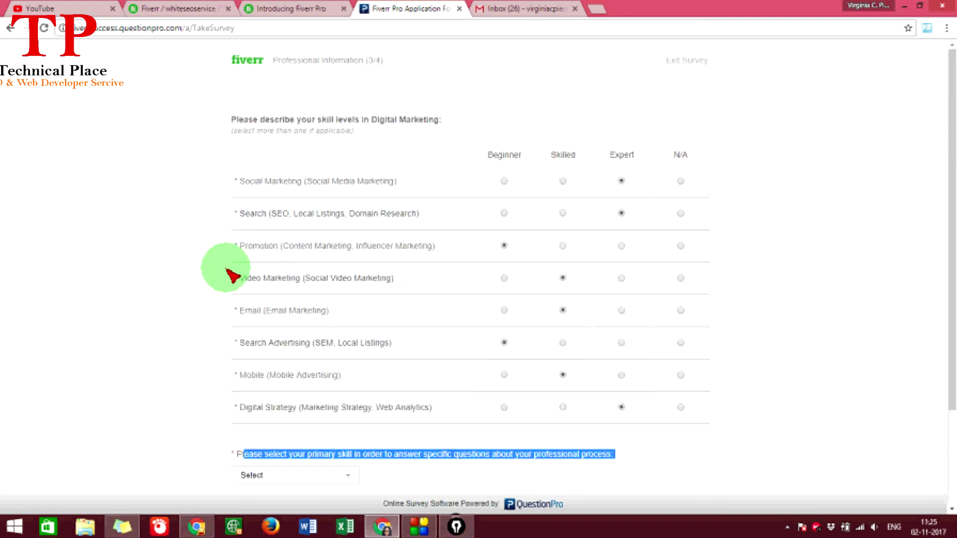
scroll(262, 232, "down", 3)
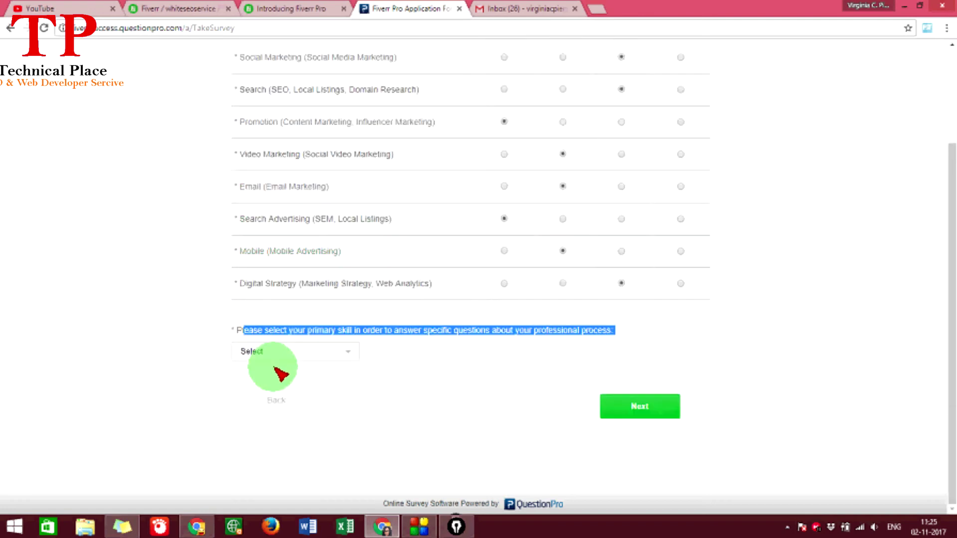
left_click(274, 357)
left_click(270, 387)
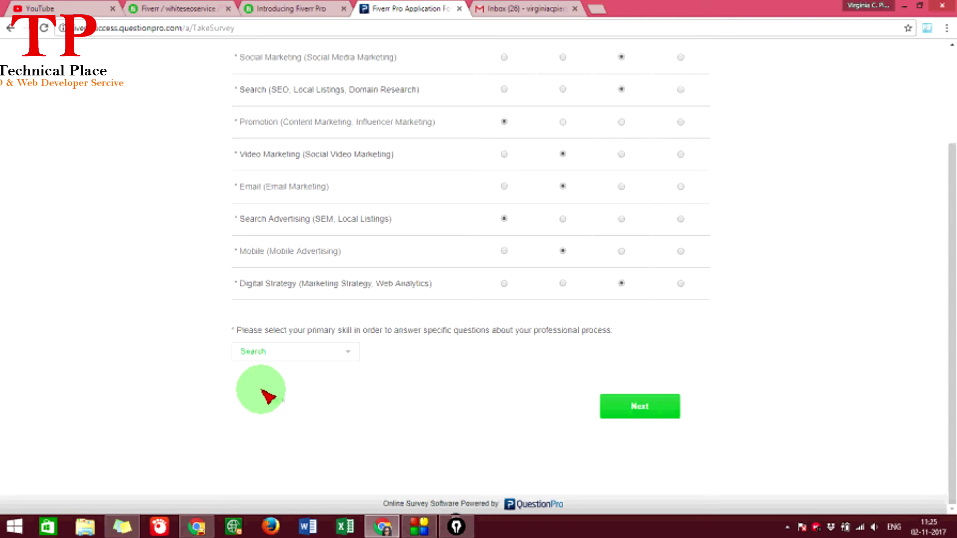
scroll(274, 232, "up", 3)
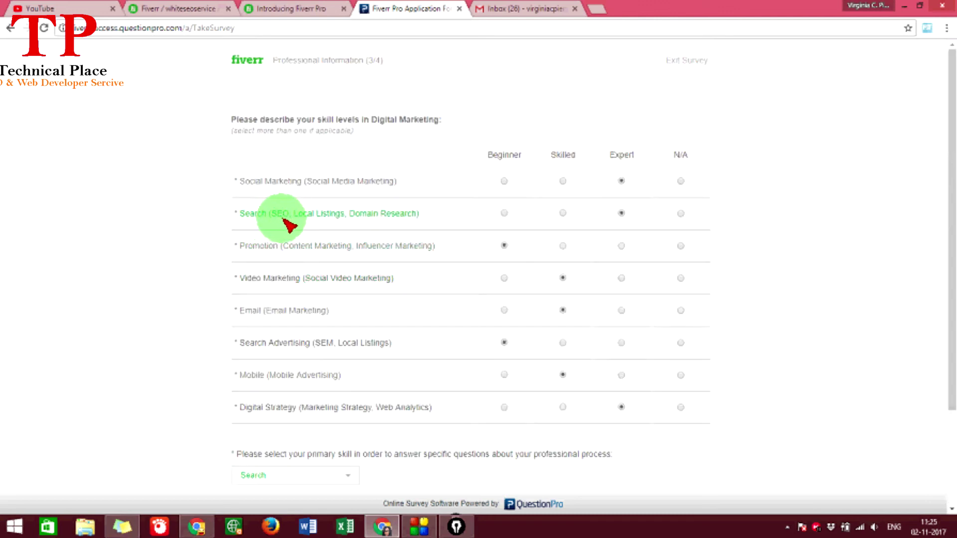
scroll(250, 325, "down", 3)
left_click(643, 412)
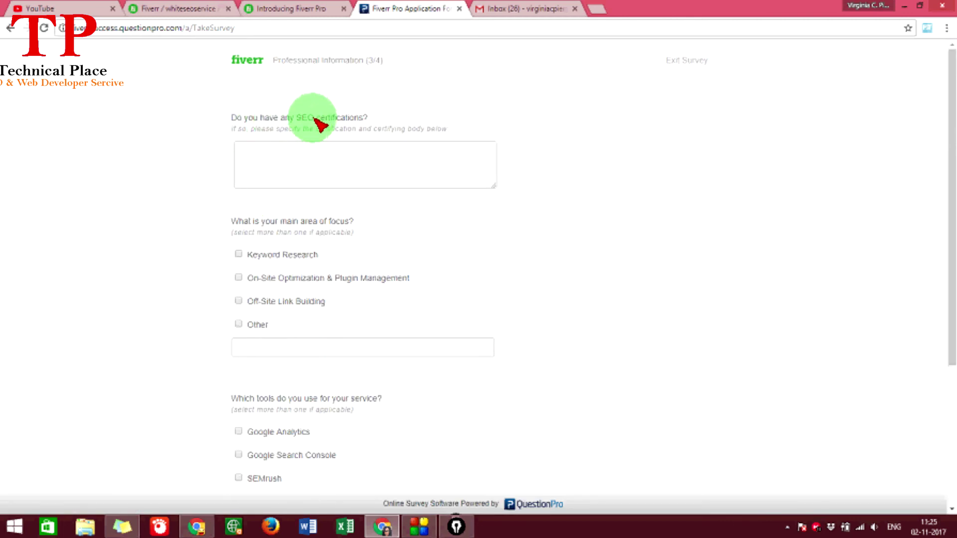
- Fill in the answer to the SEO certifications question
left_click_drag(315, 123, 368, 128)
left_click(292, 159)
scroll(264, 150, "down", 1)
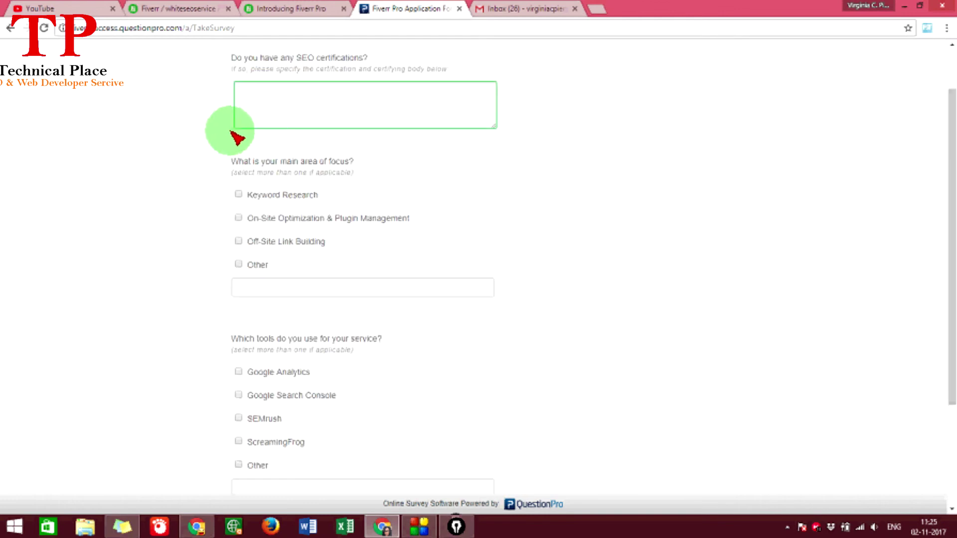
scroll(237, 143, "up", 1)
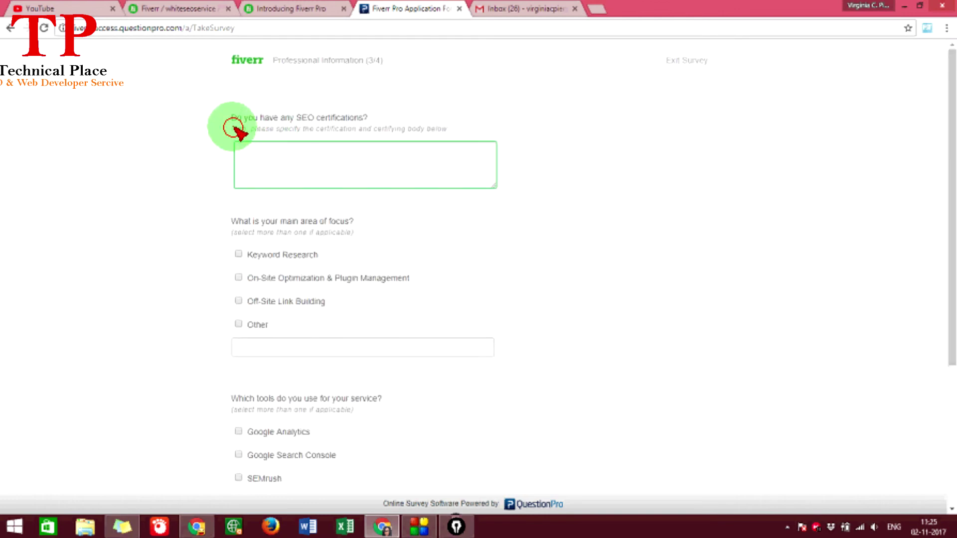
left_click_drag(234, 128, 490, 137)
left_click(289, 171)
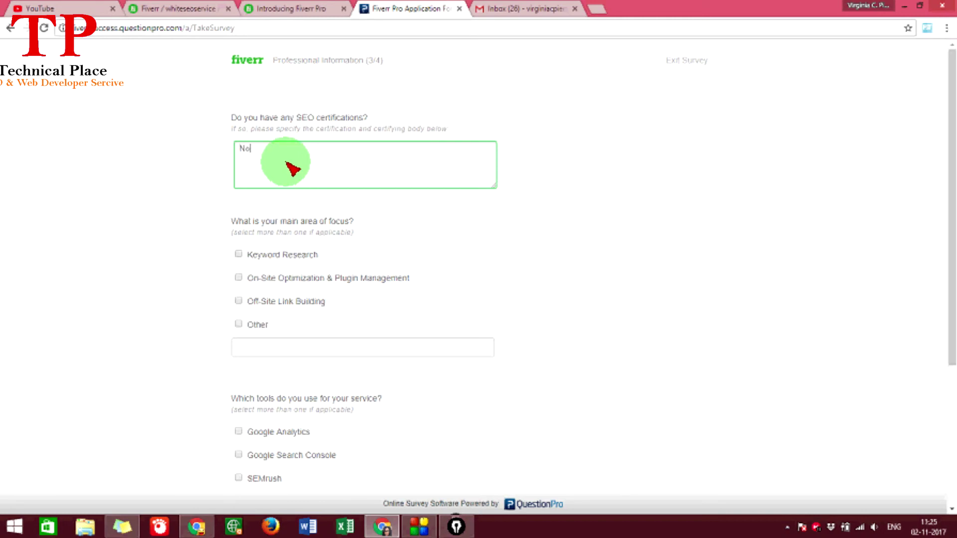
scroll(289, 169, "down", 1)
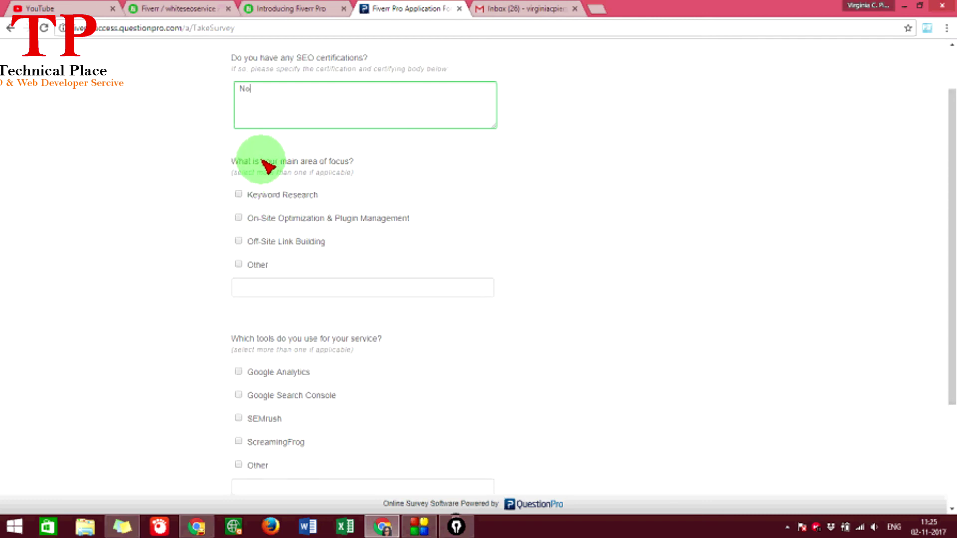
- Mark Keyword Research and On-Site Optimization & Plugin Management as main focus areas
left_click(240, 198)
left_click(240, 218)
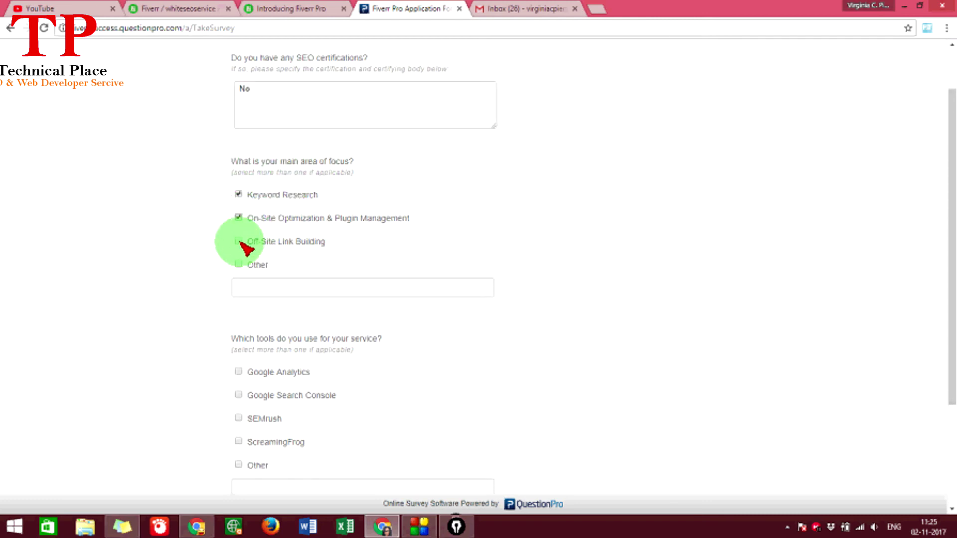
scroll(240, 243, "down", 1)
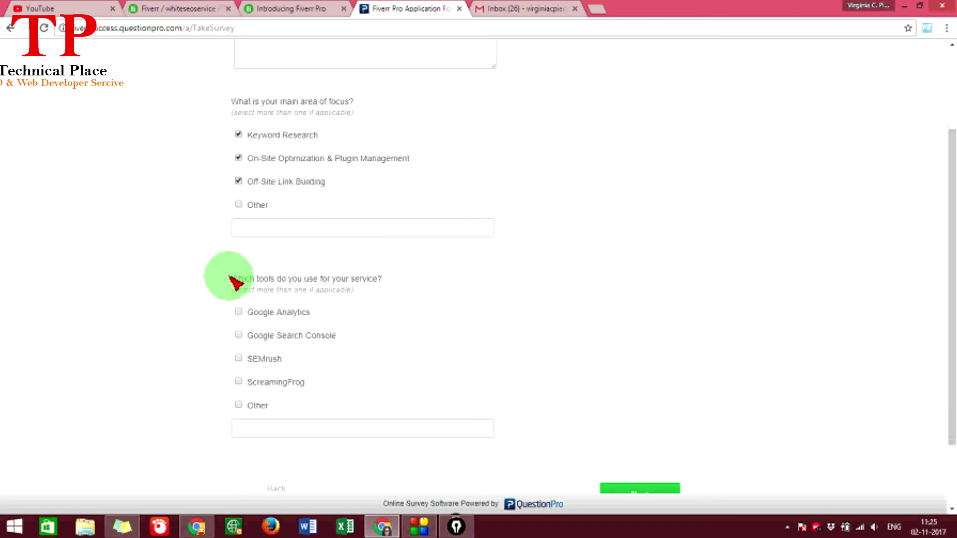
scroll(232, 280, "down", 2)
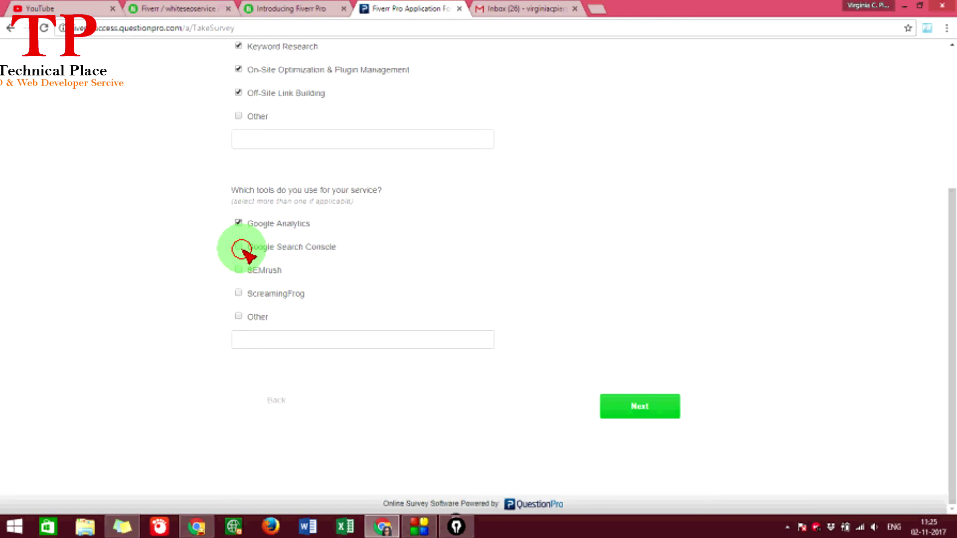
- Tick Google Search Console, SEMrush and Other (Ahrefs, Longtail Pro) as tools, then submit
left_click(239, 247)
left_click(244, 272)
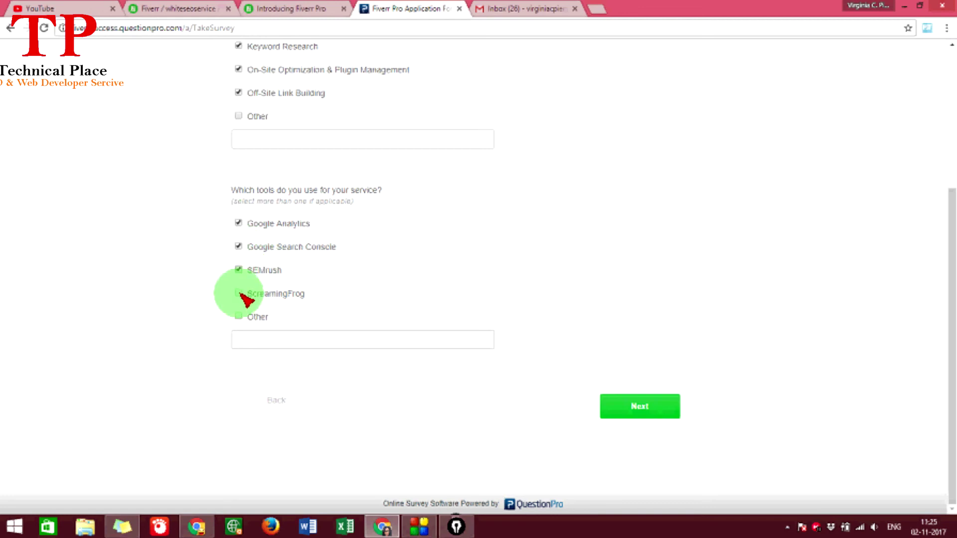
left_click(239, 318)
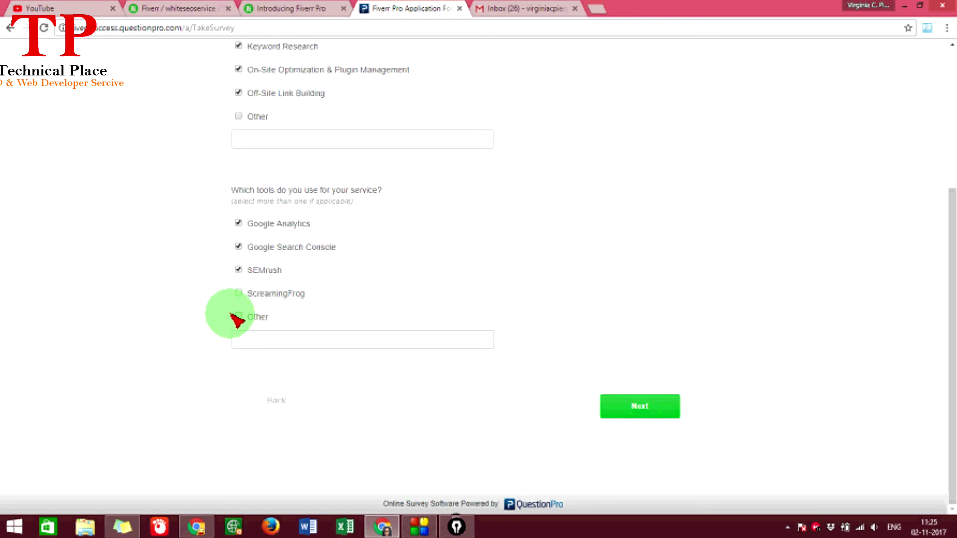
left_click(239, 318)
left_click(265, 344)
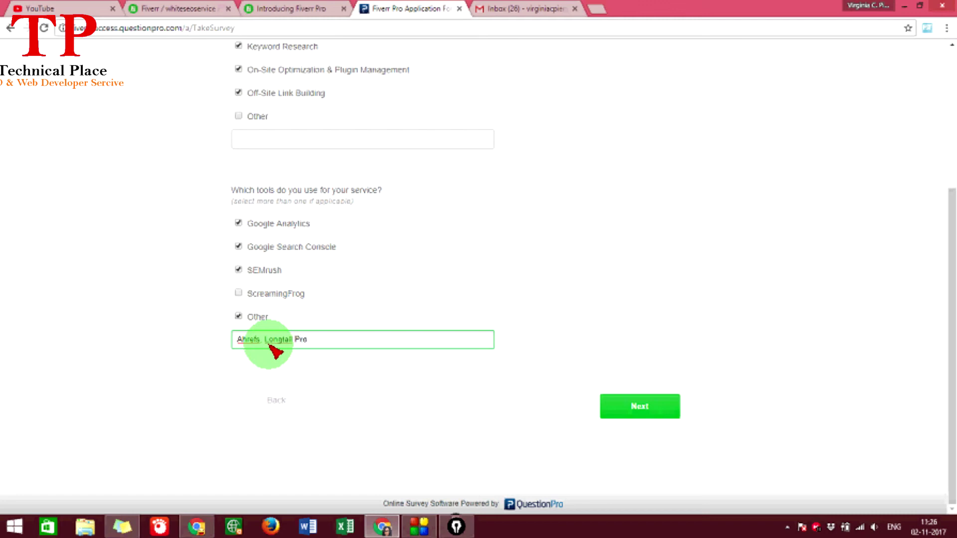
left_click(646, 406)
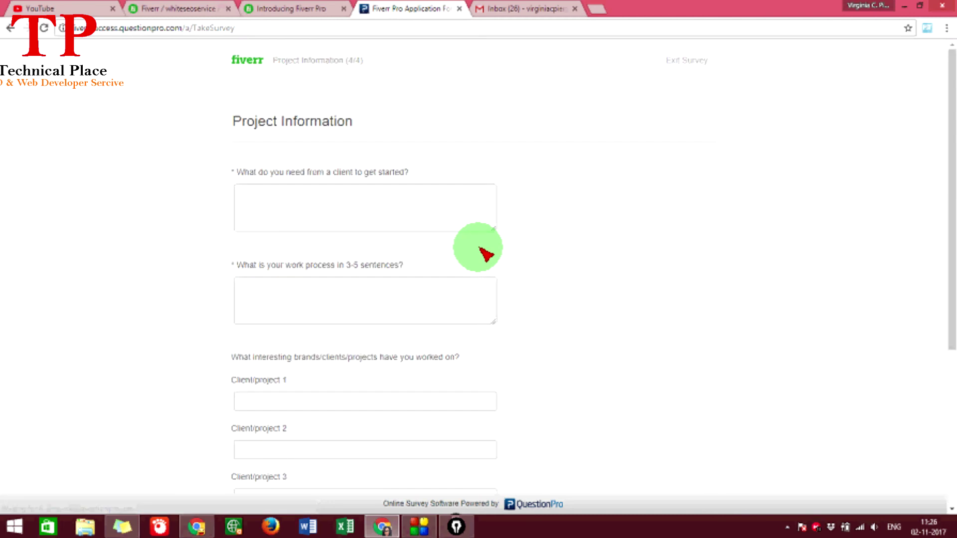
- Answer what a client must provide and describe the work process
left_click_drag(243, 121, 345, 121)
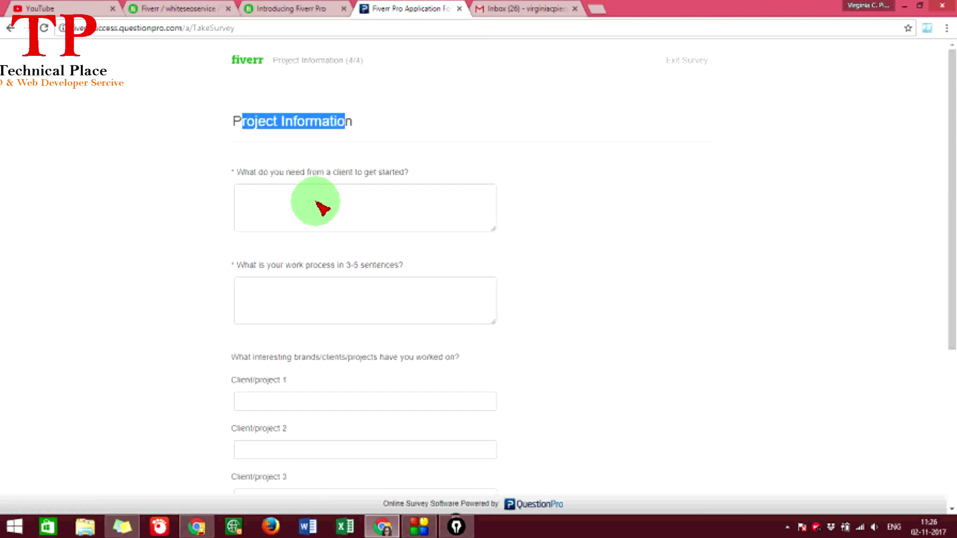
left_click(333, 200)
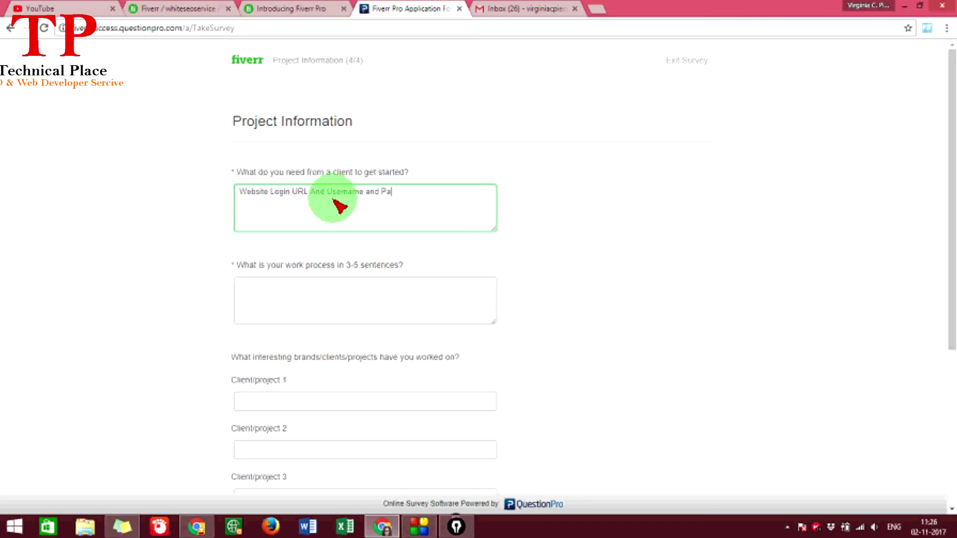
type("d")
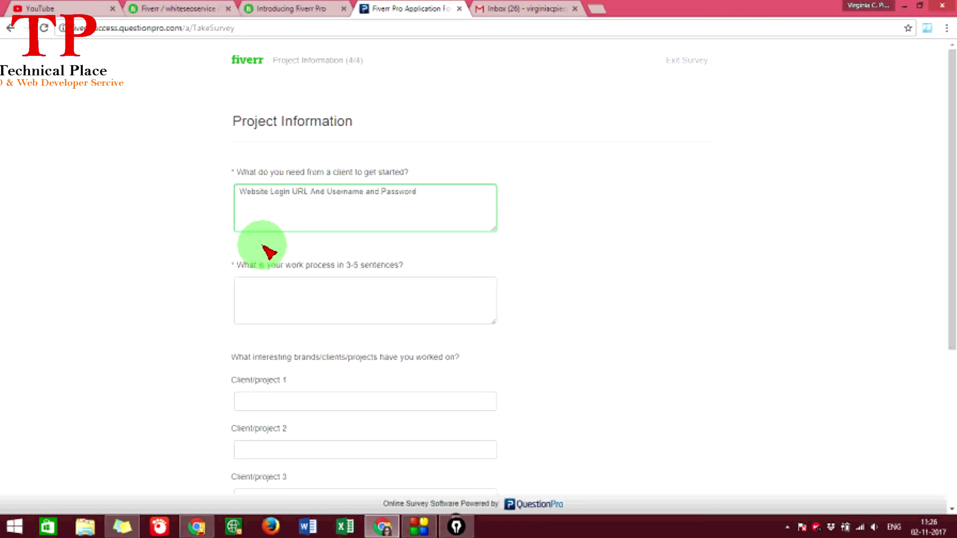
scroll(270, 249, "down", 1)
left_click(341, 222)
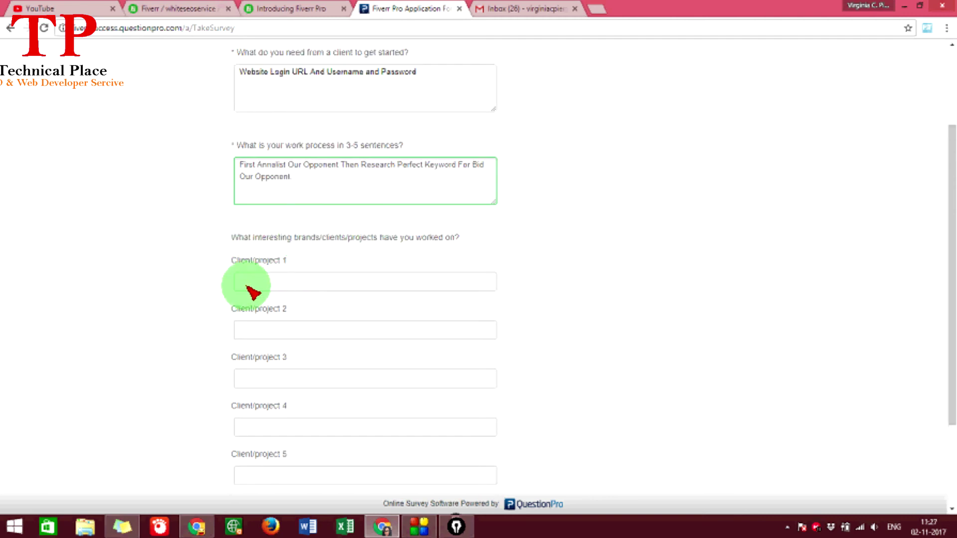
double_click(359, 240)
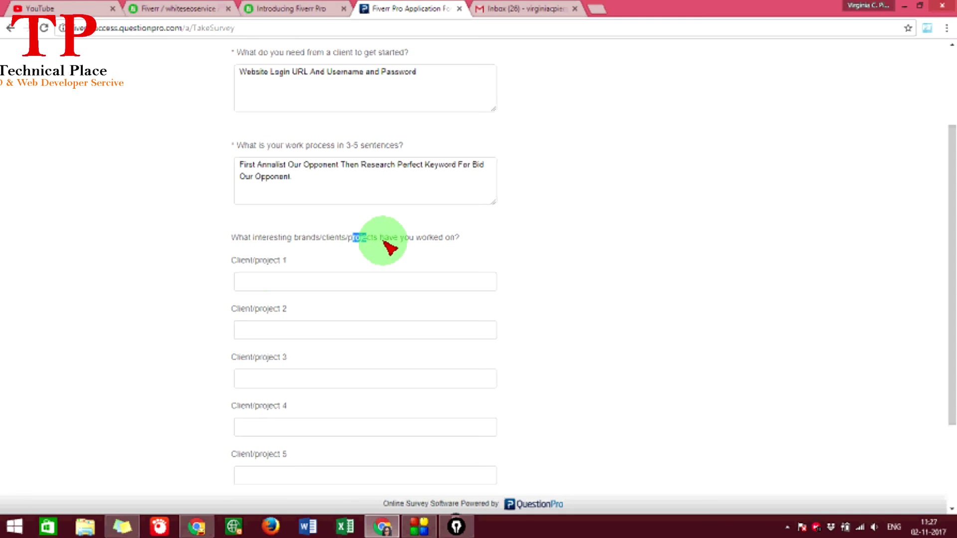
left_click(399, 244)
- Paste Technical Place as the first client/project and continue
scroll(399, 245, "down", 1)
left_click(280, 219)
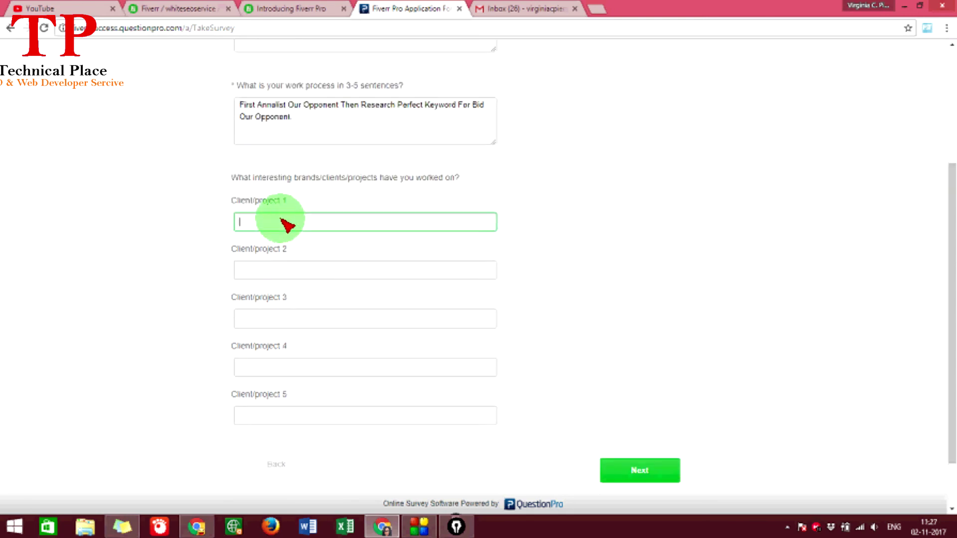
type("Technical Place")
scroll(225, 196, "down", 1)
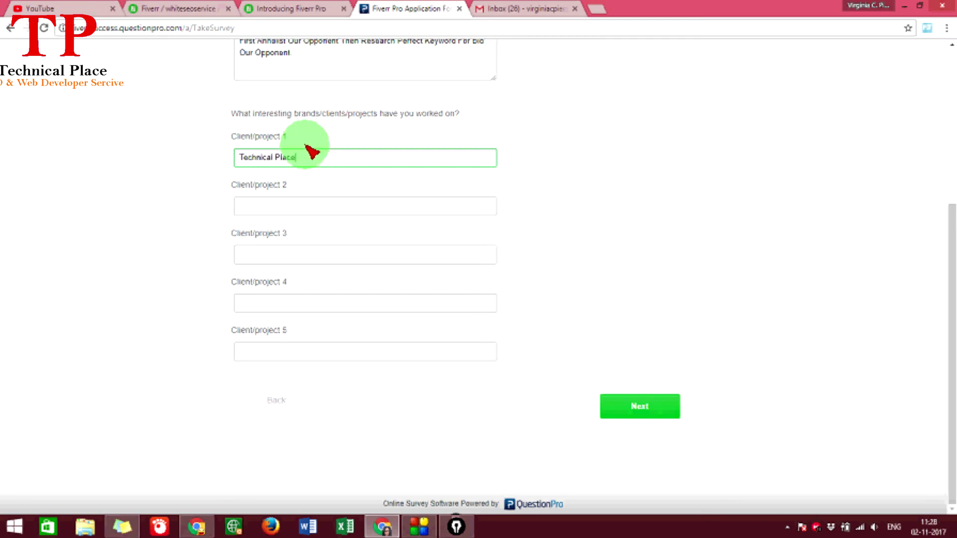
left_click(650, 406)
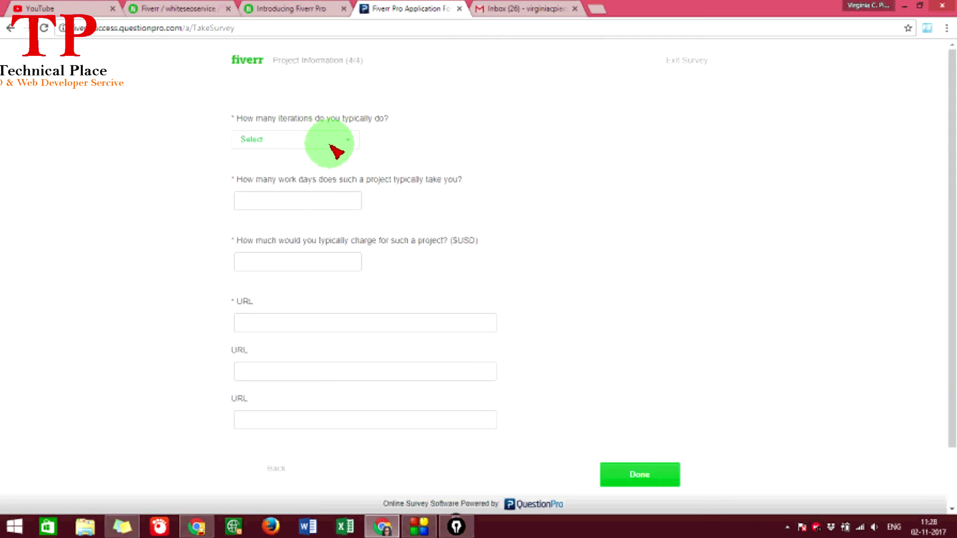
- Answer Unlimited iterations, 15 typical work days and a 50 USD project charge
left_click(332, 148)
left_click(267, 263)
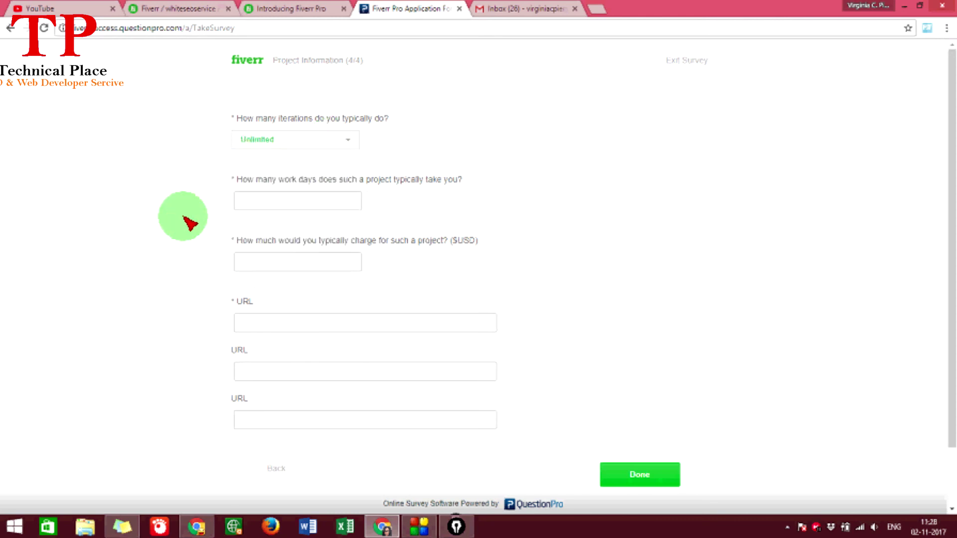
scroll(190, 223, "down", 2)
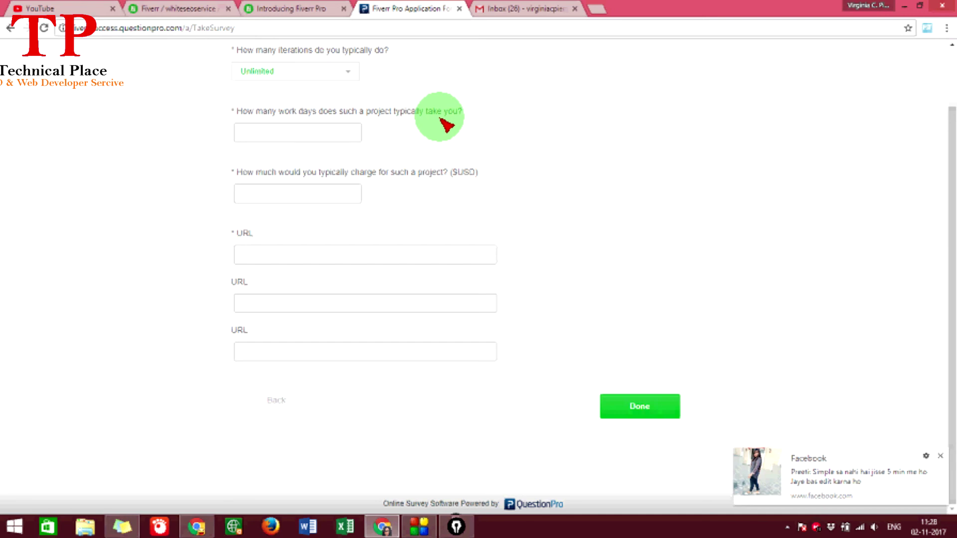
left_click(324, 133)
type("15")
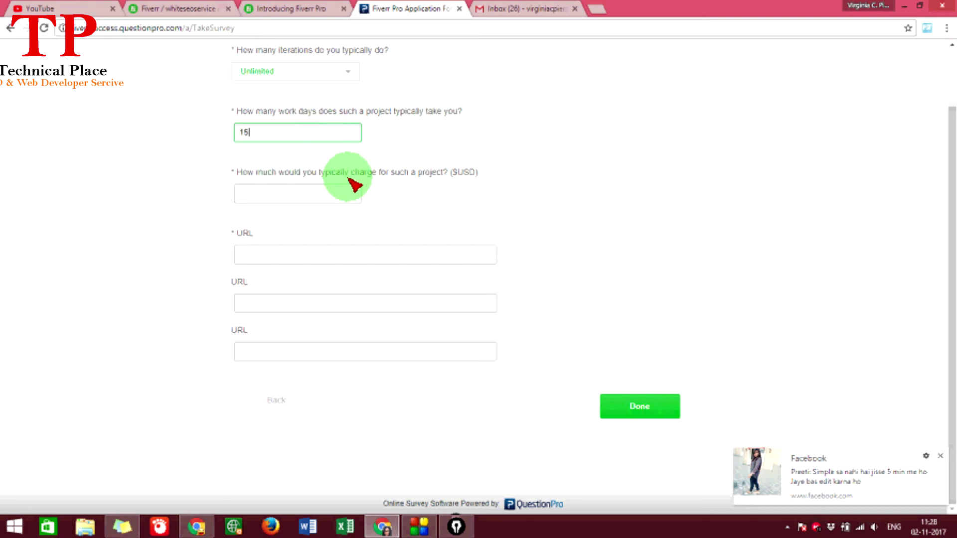
left_click(323, 194)
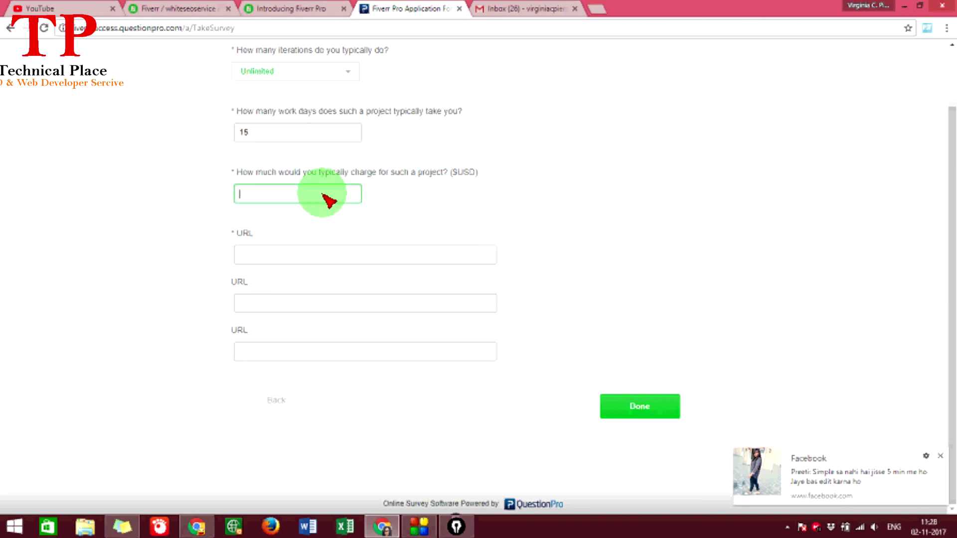
- Go through the three URL fields, return to the required first one, then switch to the Fiverr tab
left_click(256, 257)
left_click(258, 303)
left_click(262, 350)
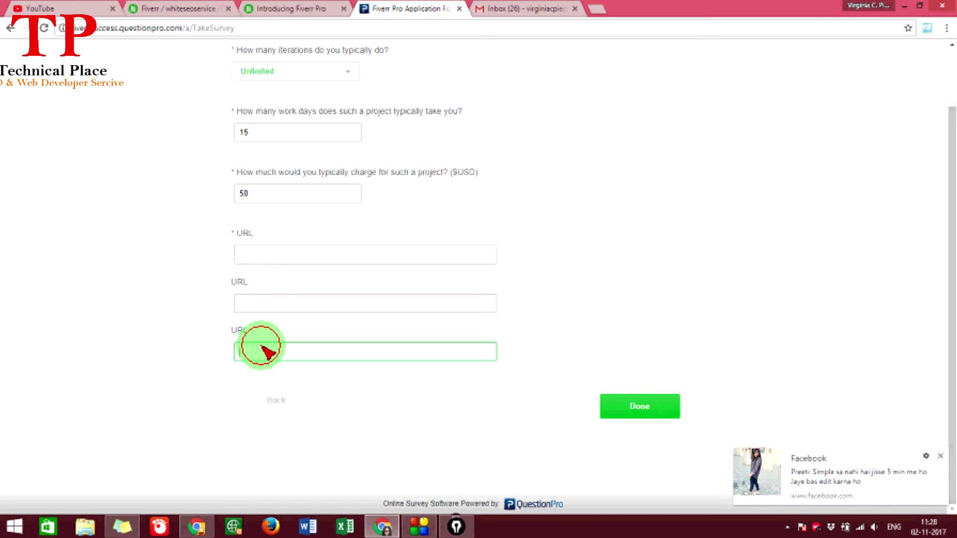
left_click(270, 257)
scroll(277, 154, "up", 2)
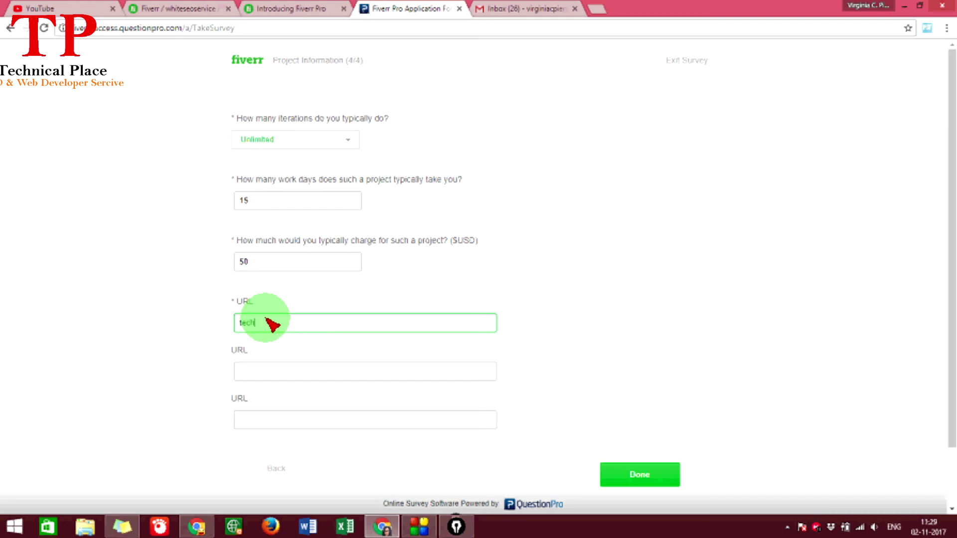
key("ctrl+2")
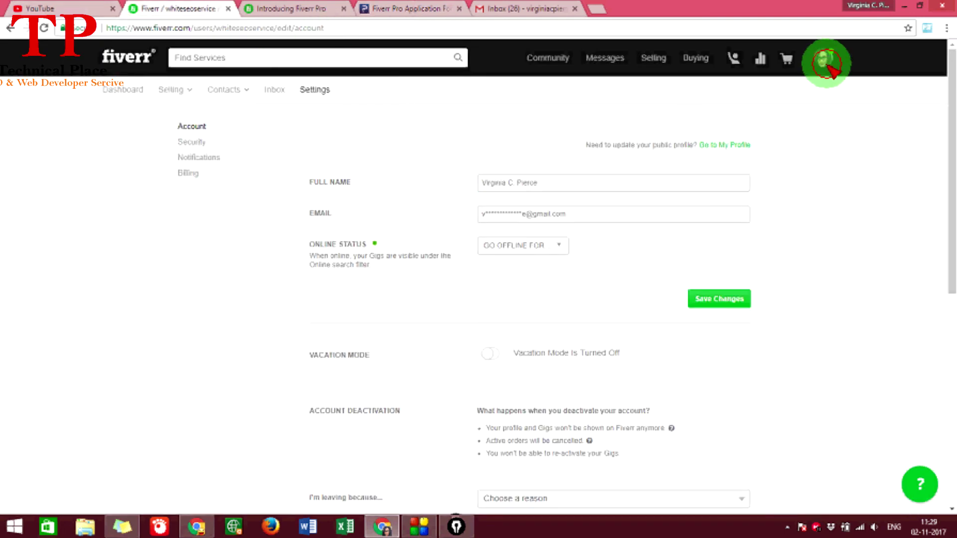
- Open the new Fiverr order from its notification and reveal the buyer's requirements
left_click(616, 68)
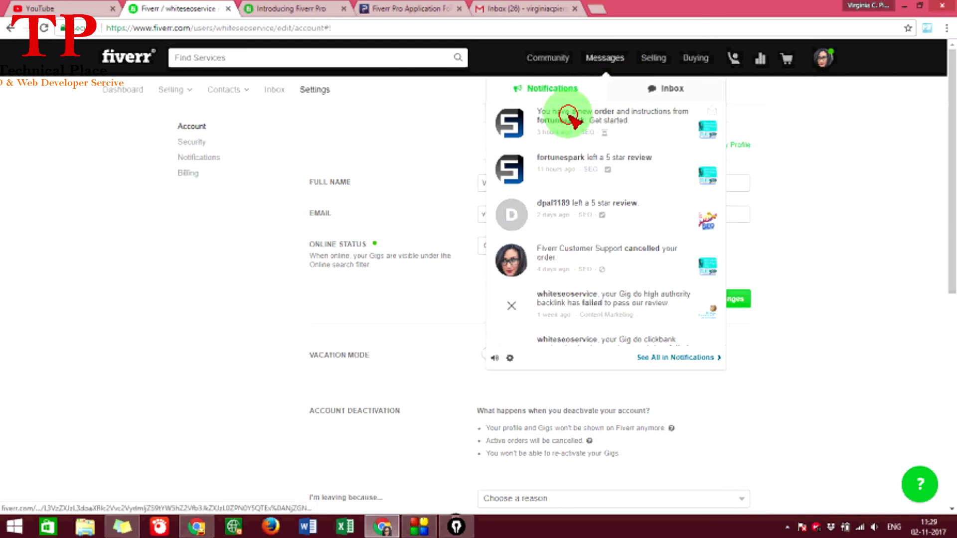
left_click(592, 128)
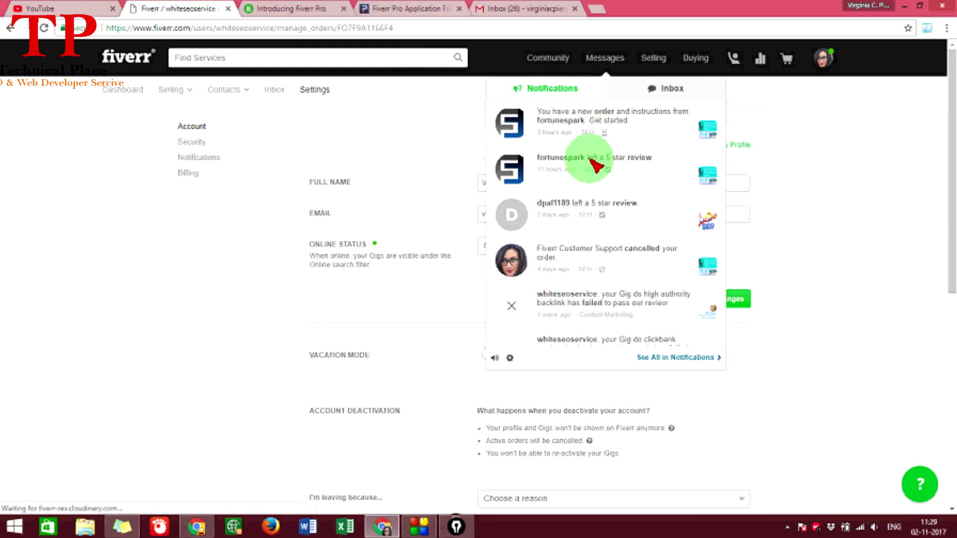
scroll(397, 211, "down", 5)
left_click(498, 232)
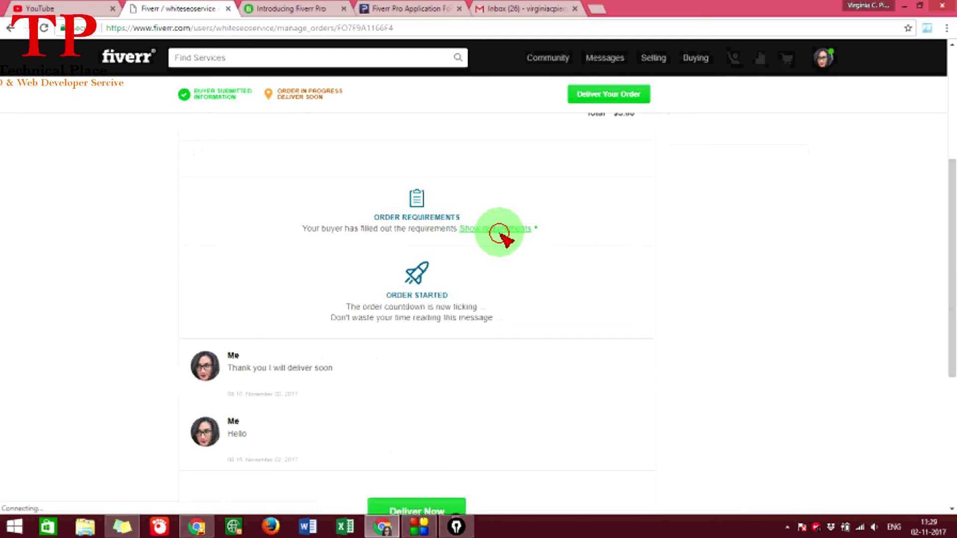
scroll(289, 332, "down", 4)
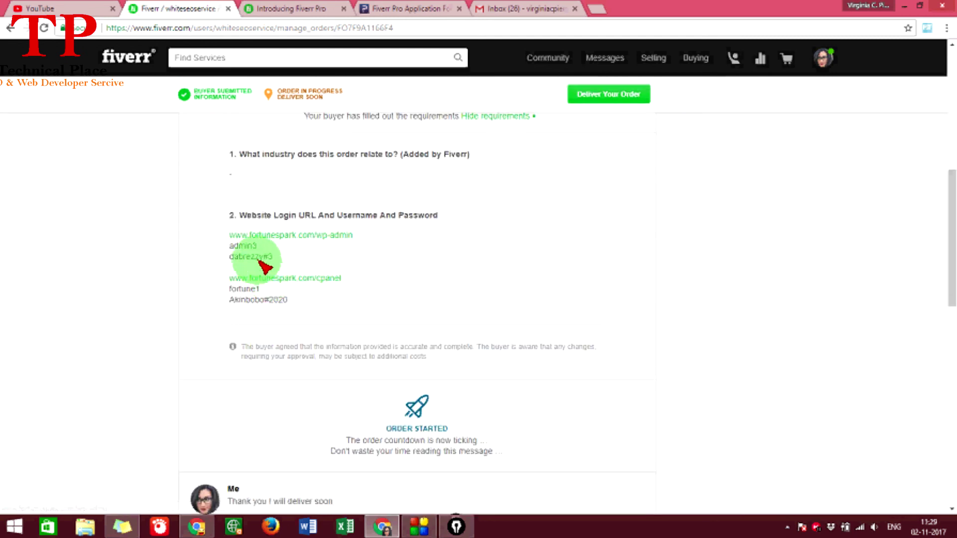
- Open the buyer's wp-admin link and copy the shop's site address
left_click_drag(238, 216, 295, 238)
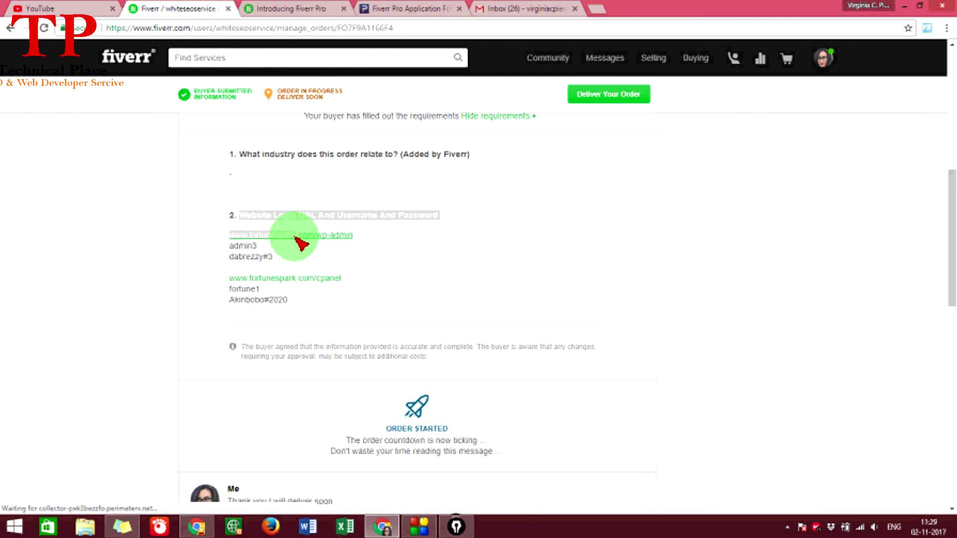
left_click(298, 240)
left_click(176, 8)
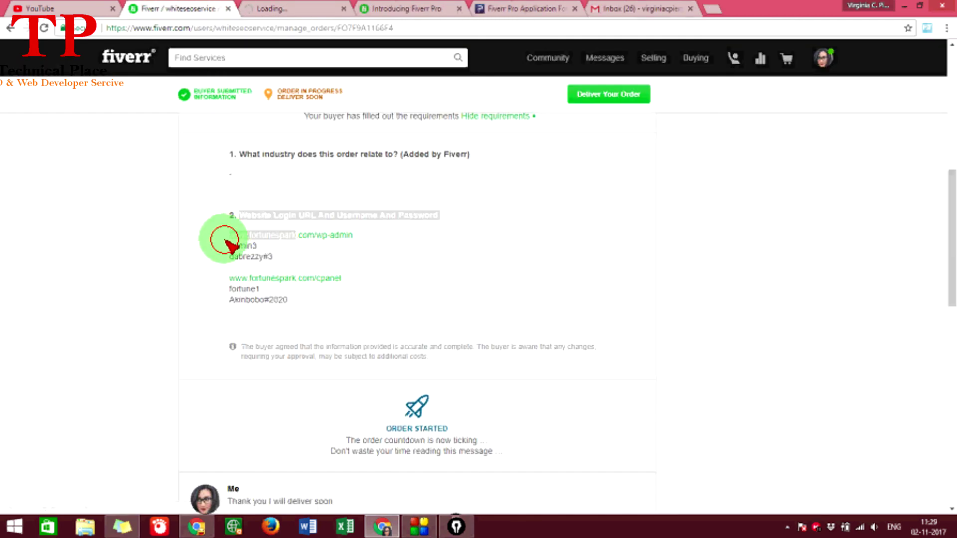
left_click_drag(226, 241, 299, 256)
left_click(368, 252)
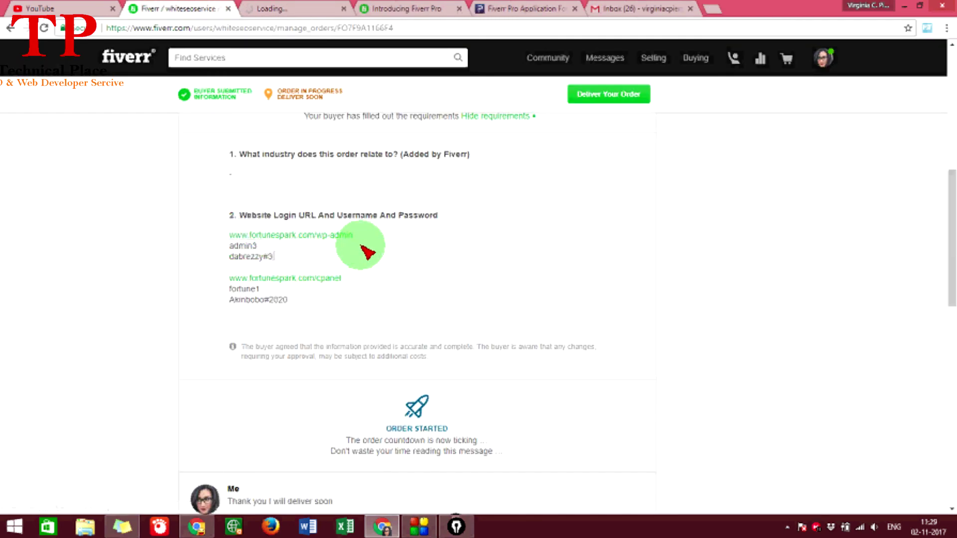
left_click_drag(344, 235, 240, 239)
key("ctrl+c")
key("ctrl+4")
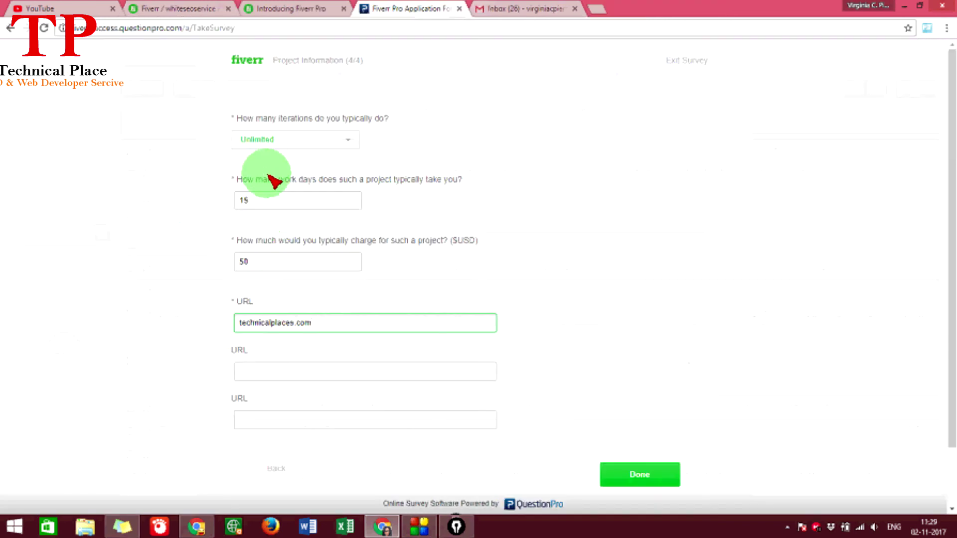
left_click_drag(312, 323, 171, 335)
key("ctrl+v")
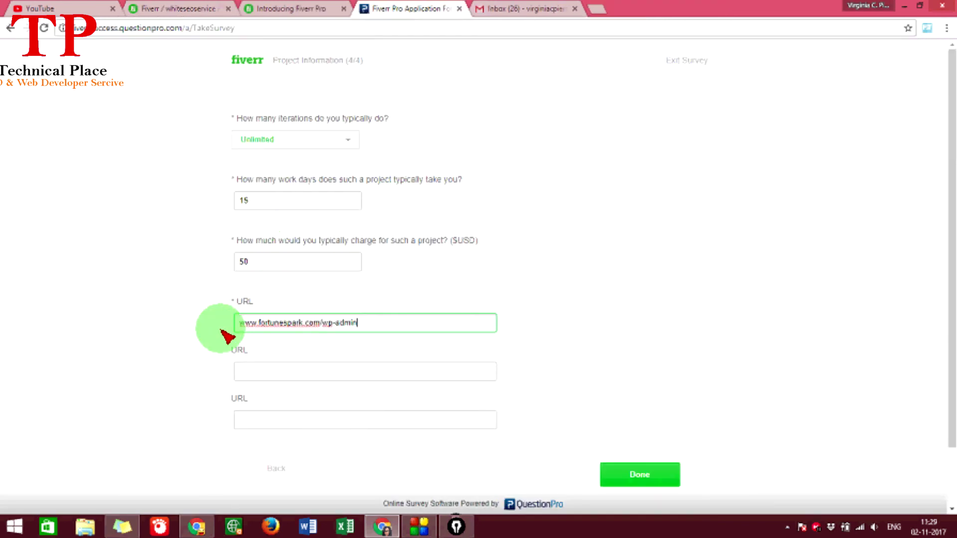
left_click_drag(321, 324, 427, 342)
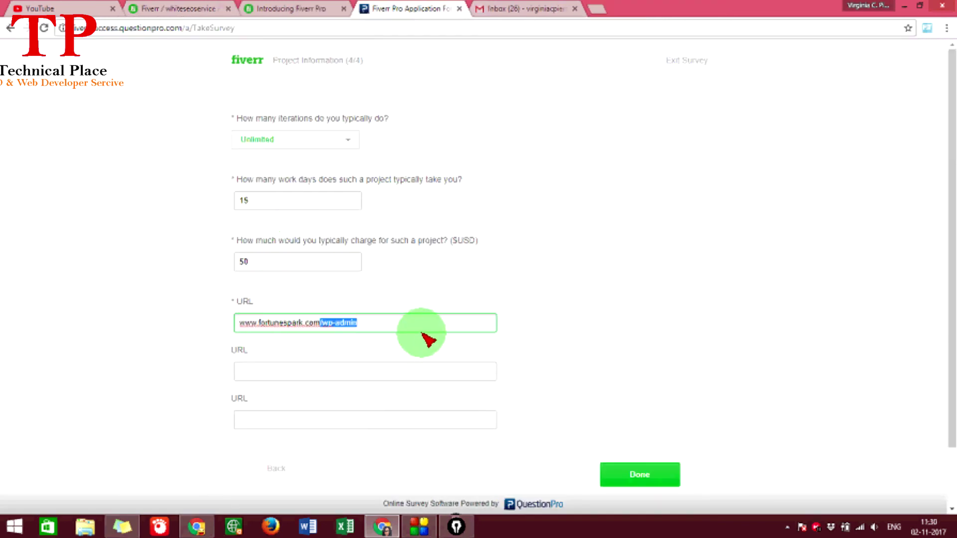
key("BackSpace")
- Change the project charge to 5 and the typical work days to 1
left_click_drag(275, 264, 187, 273)
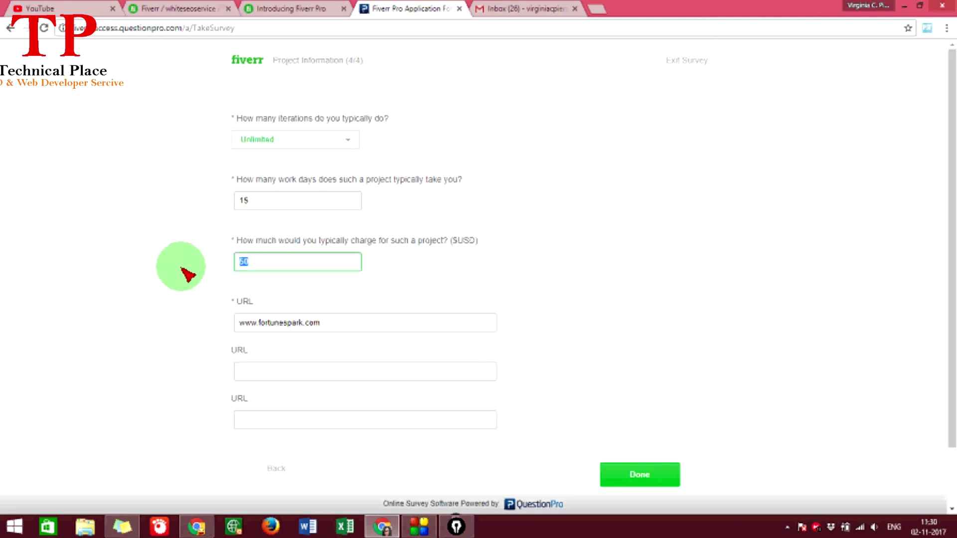
type("5")
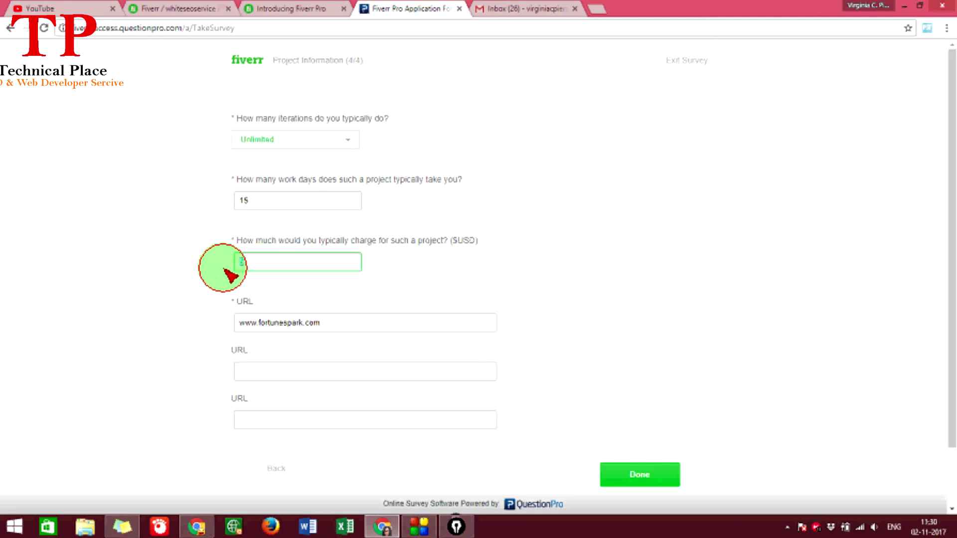
left_click(274, 198)
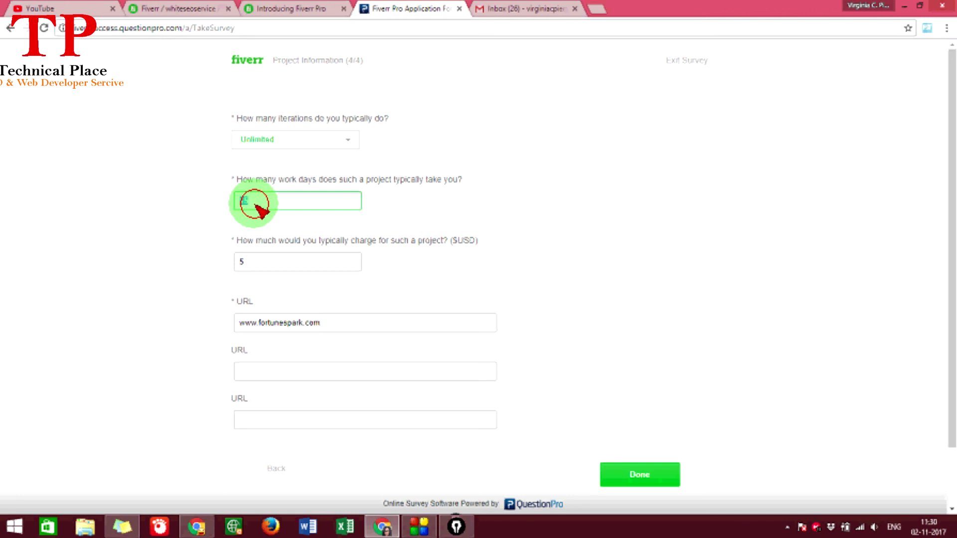
left_click(125, 220)
left_click_drag(260, 196, 236, 210)
left_click(275, 212)
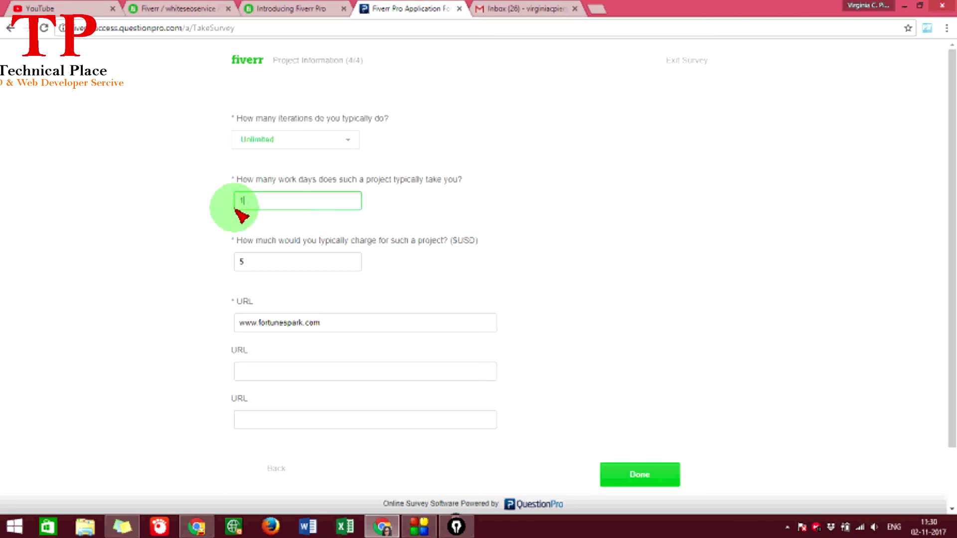
type("1")
- Set iterations to 1 and submit the completed application
left_click(300, 140)
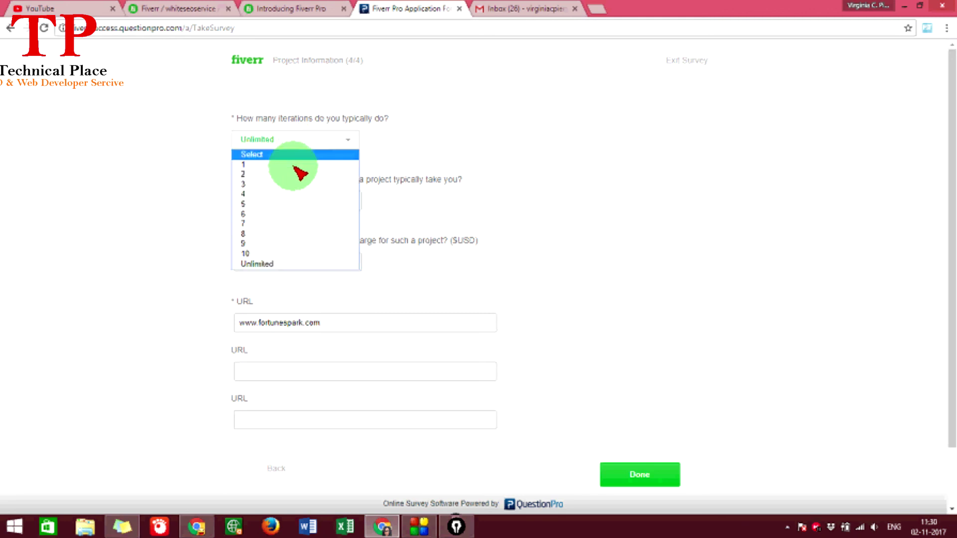
left_click(294, 166)
scroll(291, 171, "down", 1)
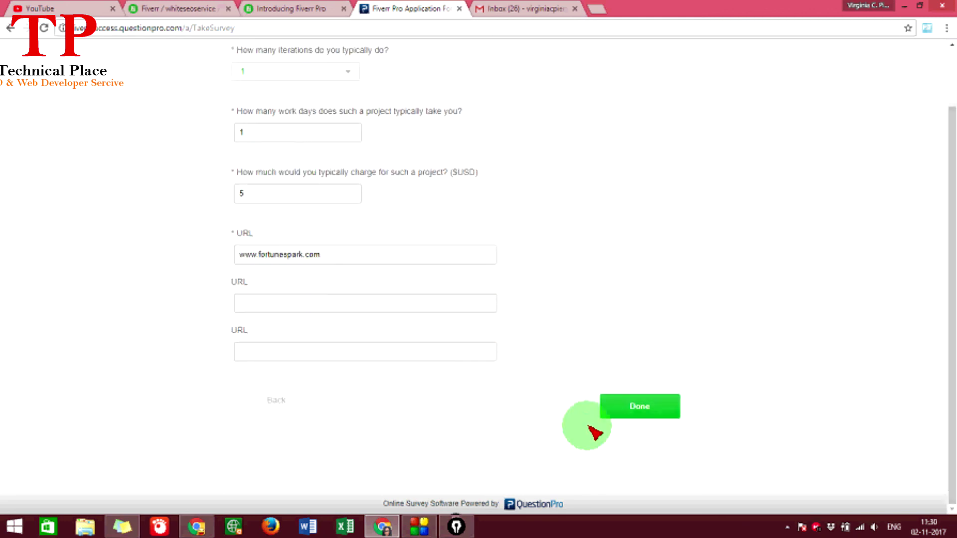
left_click(621, 401)
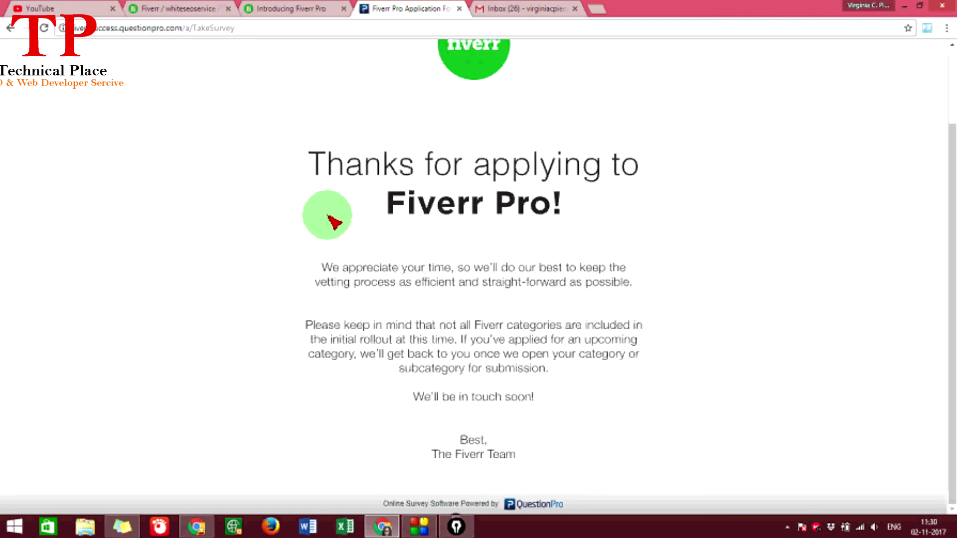
scroll(319, 239, "up", 2)
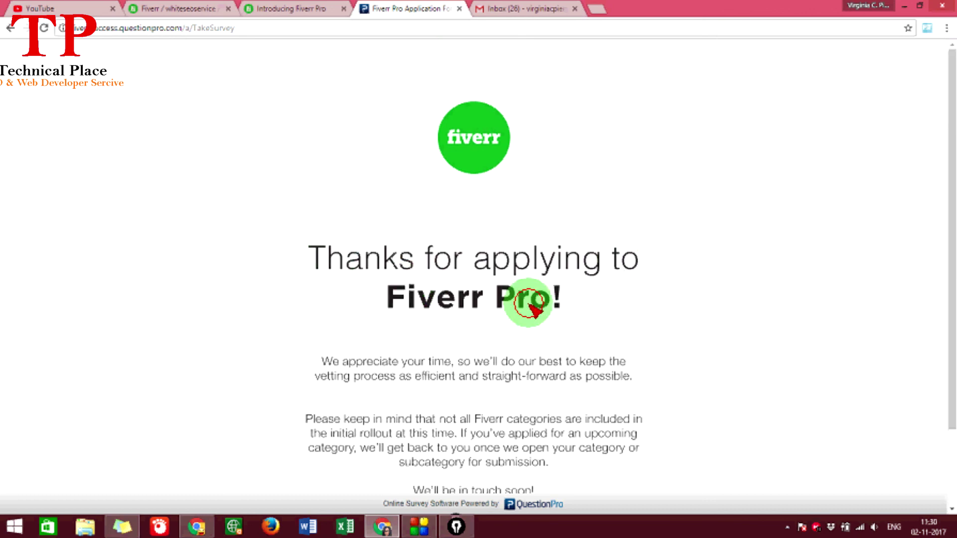
scroll(439, 299, "down", 2)
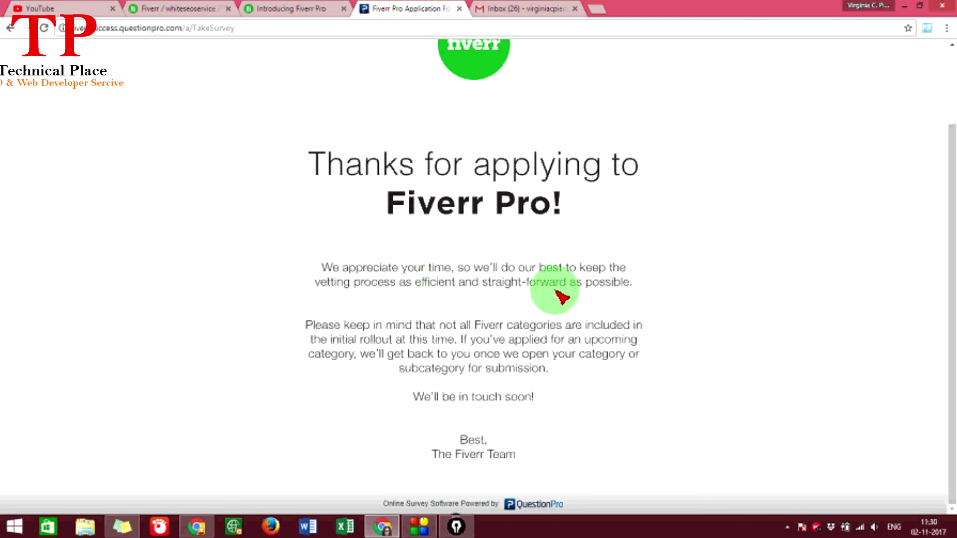
scroll(395, 143, "up", 2)
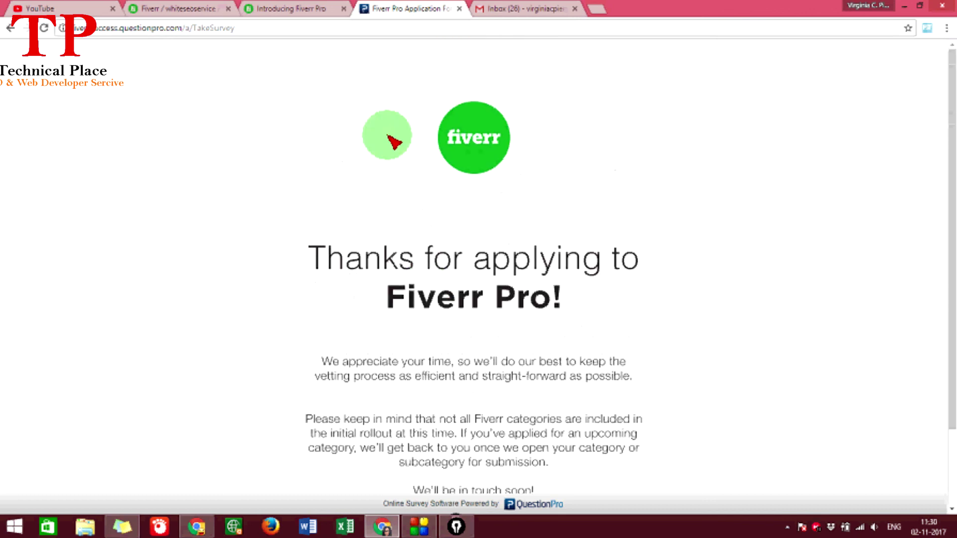
left_click(529, 9)
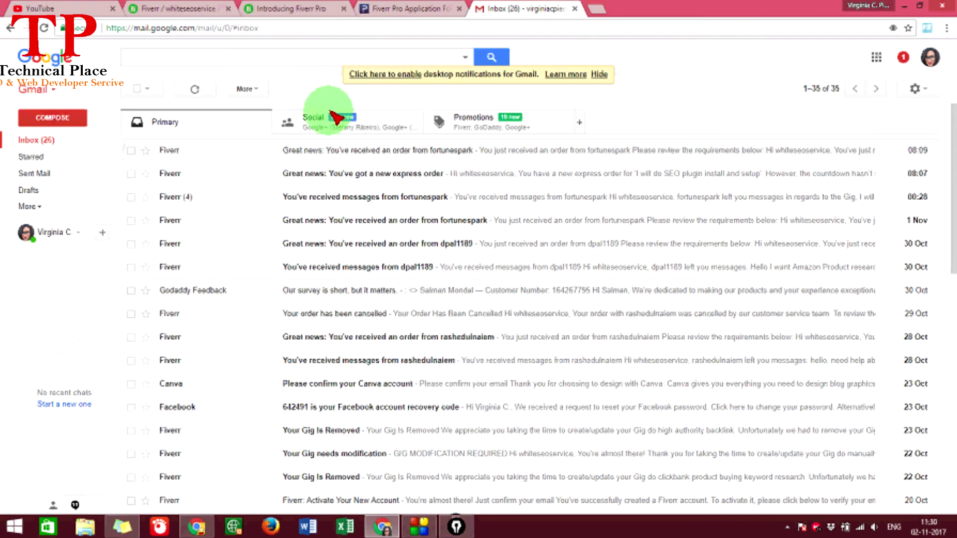
left_click(195, 89)
left_click(443, 9)
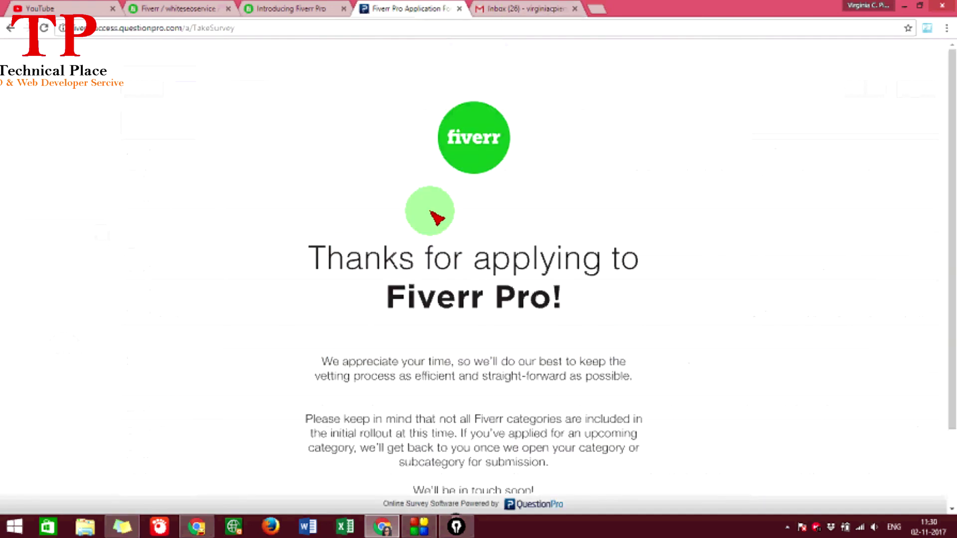
scroll(435, 217, "down", 2)
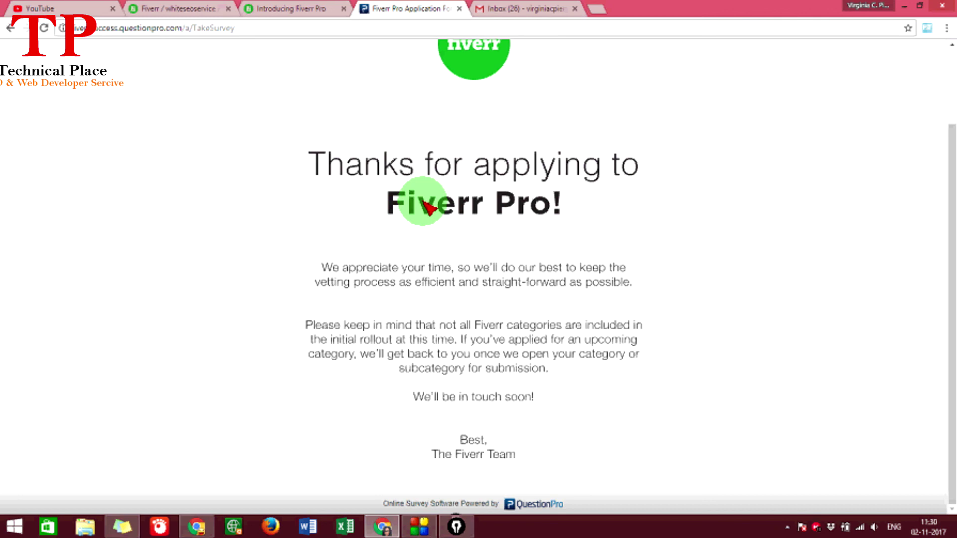
left_click(509, 9)
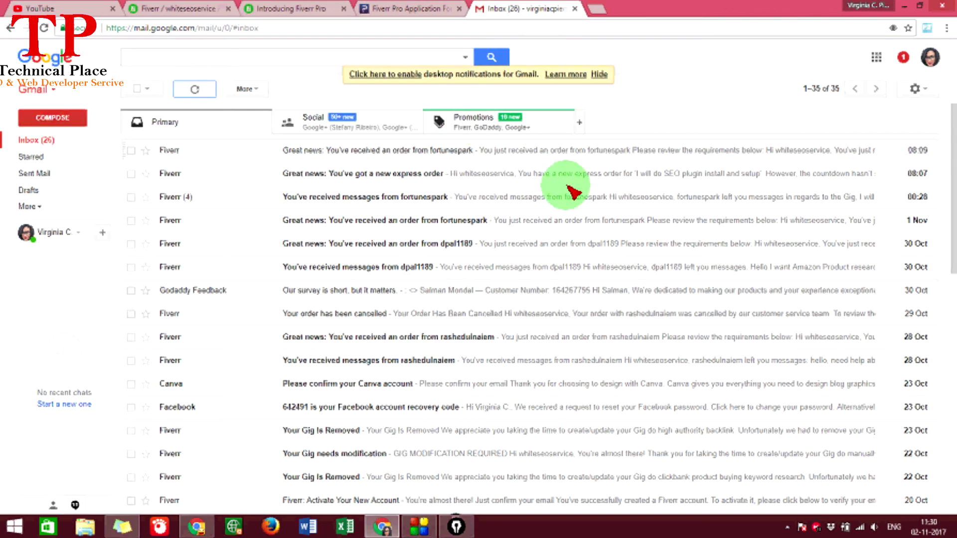
left_click(523, 117)
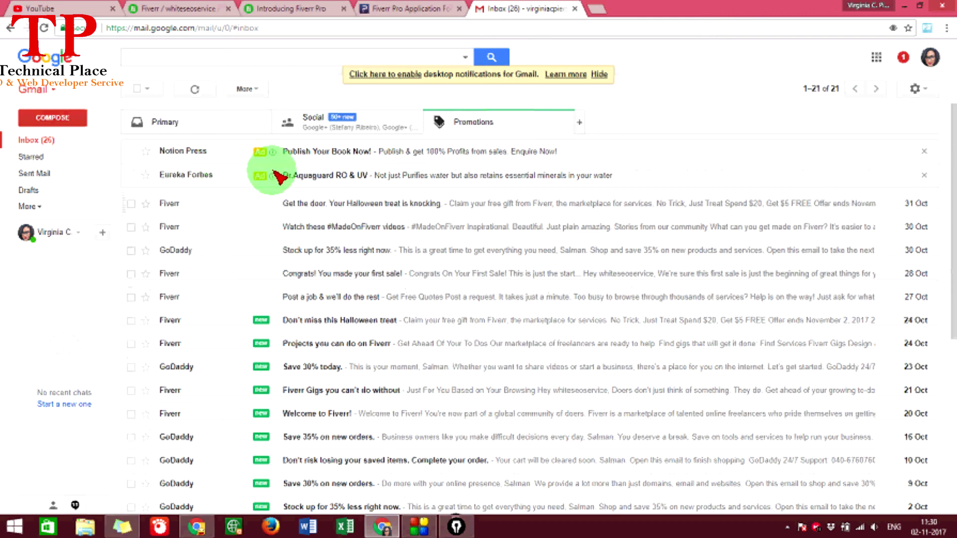
left_click(379, 9)
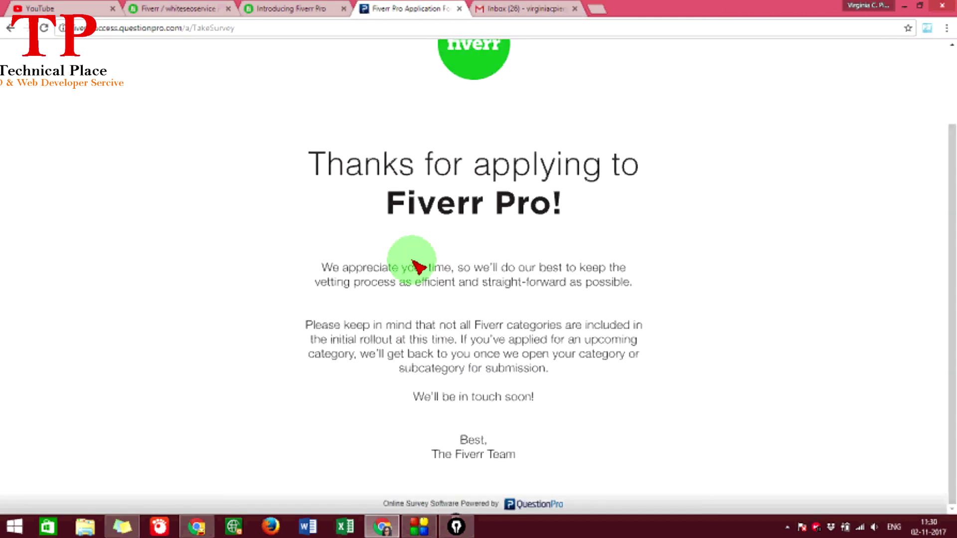
scroll(374, 271, "up", 2)
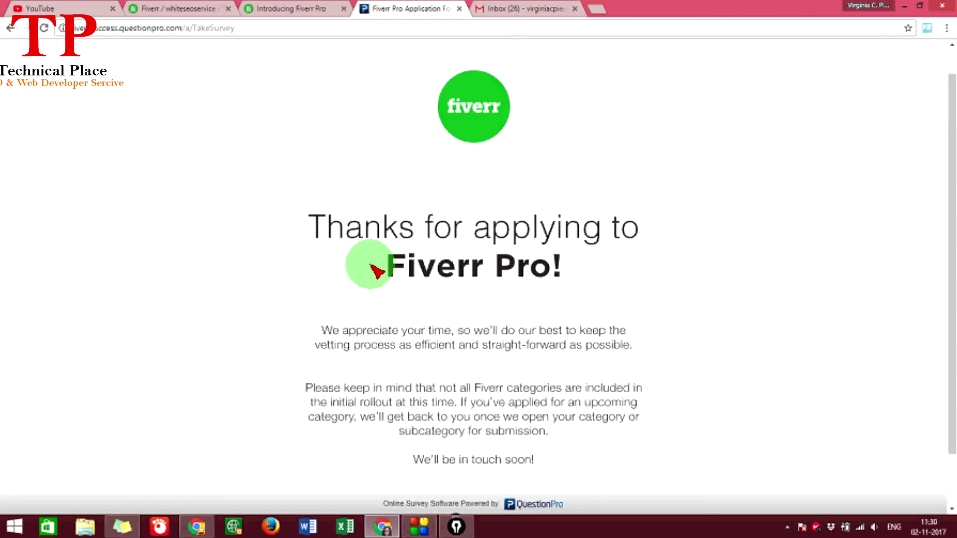
scroll(376, 271, "up", 1)
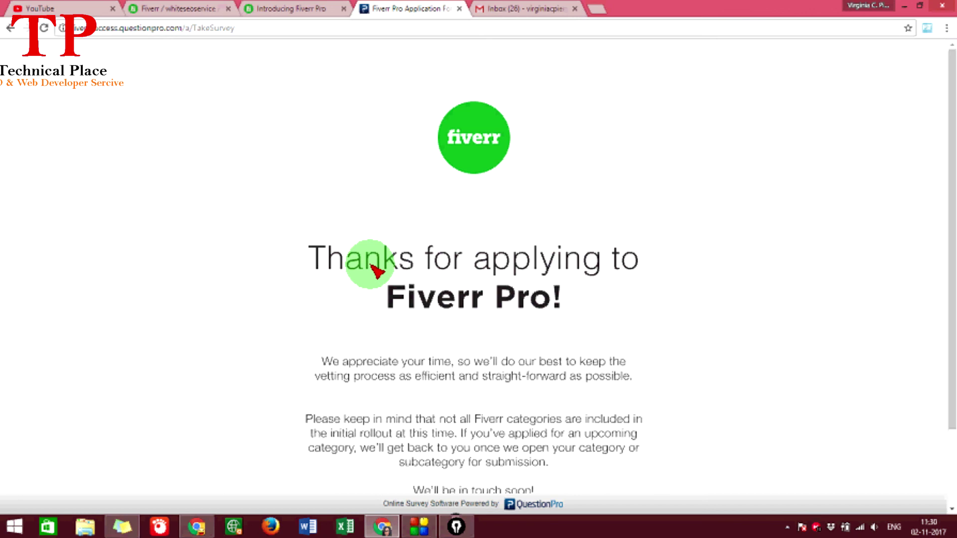
scroll(374, 271, "down", 3)
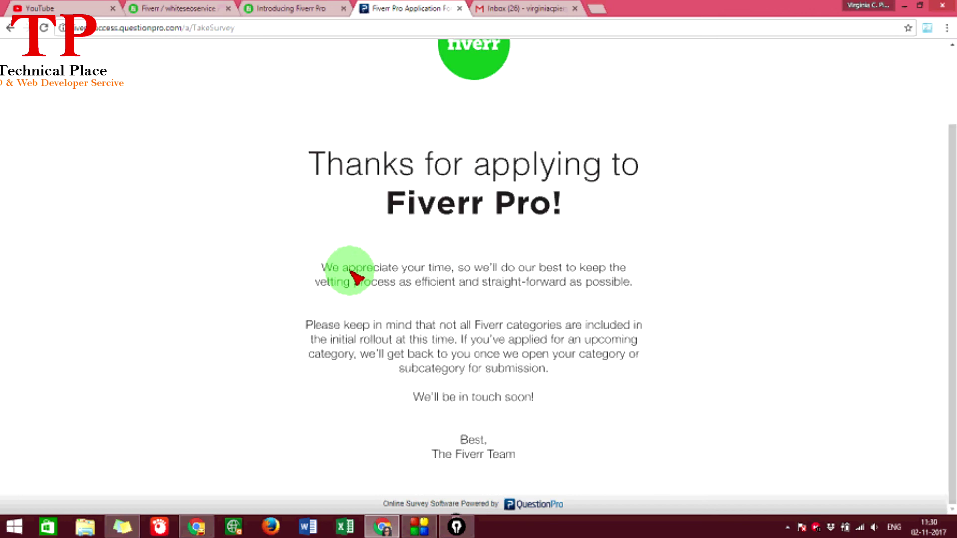
scroll(357, 277, "up", 3)
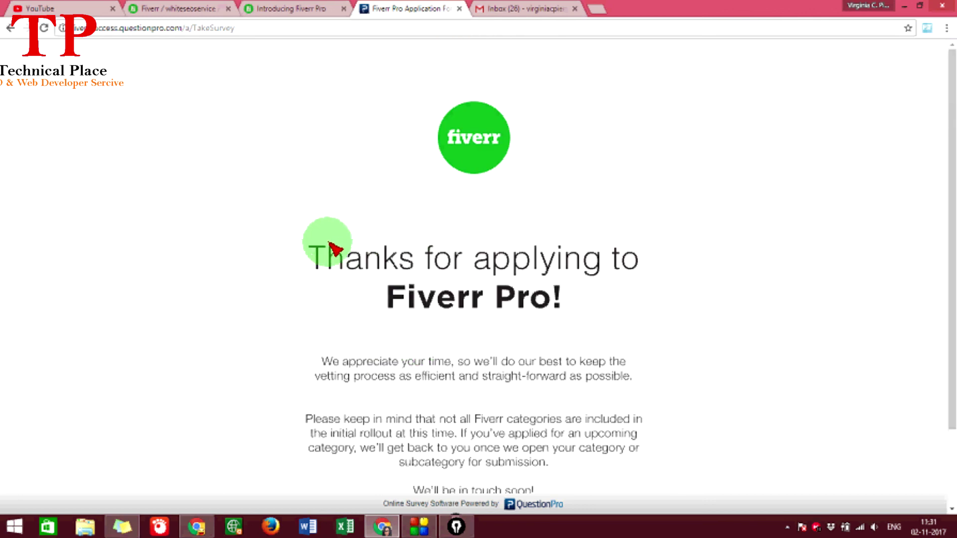
scroll(312, 252, "down", 2)
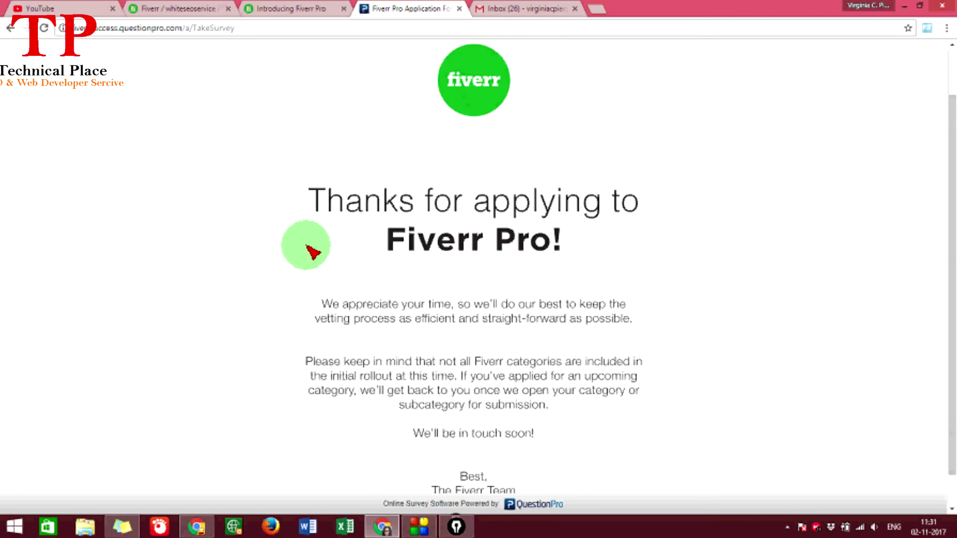
scroll(212, 115, "up", 2)
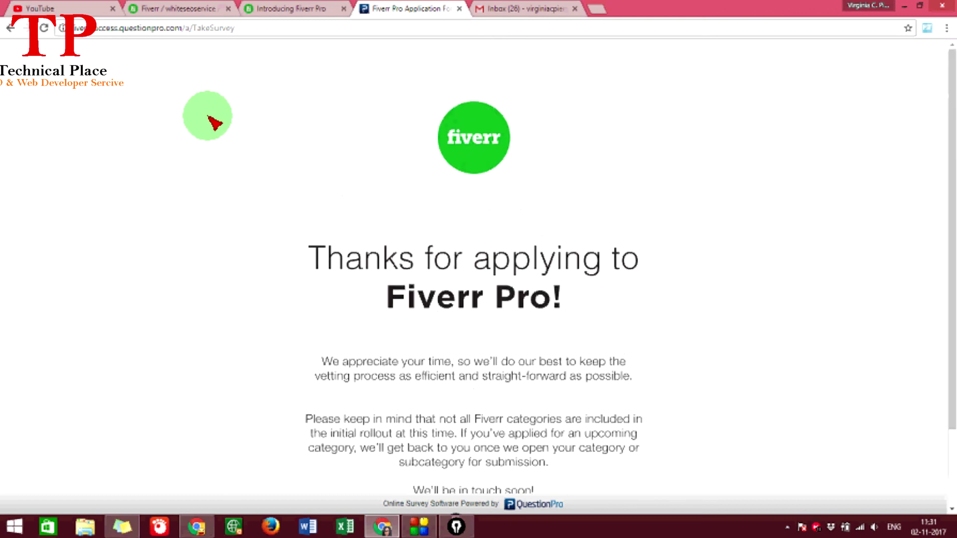